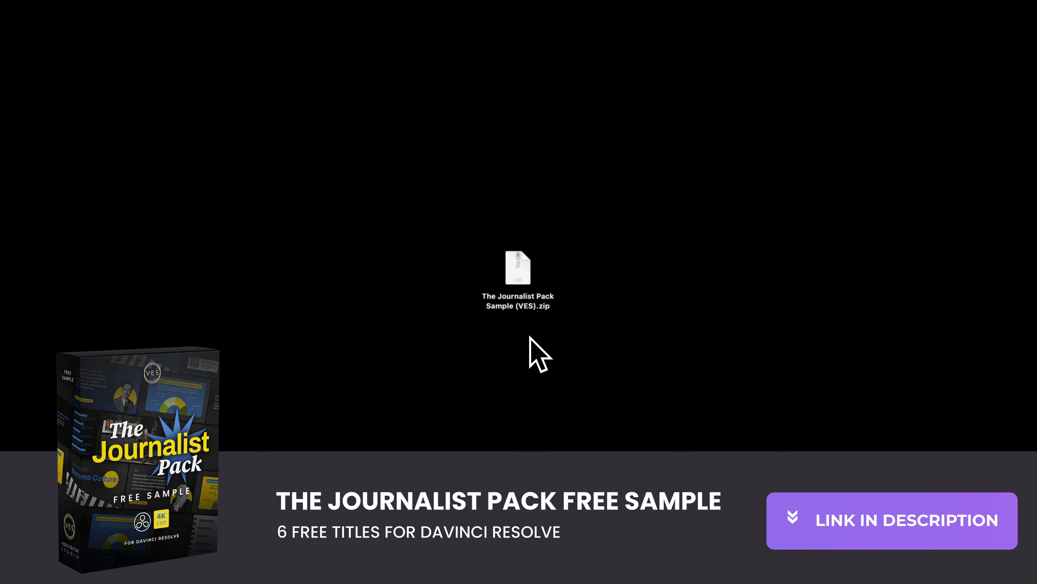
Extract The Journalist Pack Sample (VES).zip, open the extracted folder and inspect its license, installation instructions and DRFX file.
double_click(520, 282)
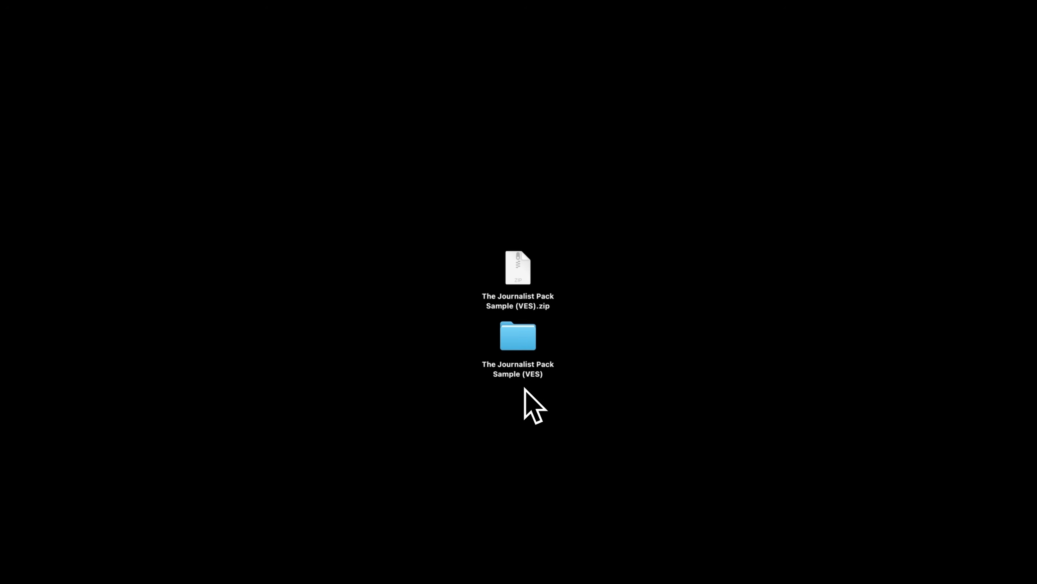
double_click(517, 342)
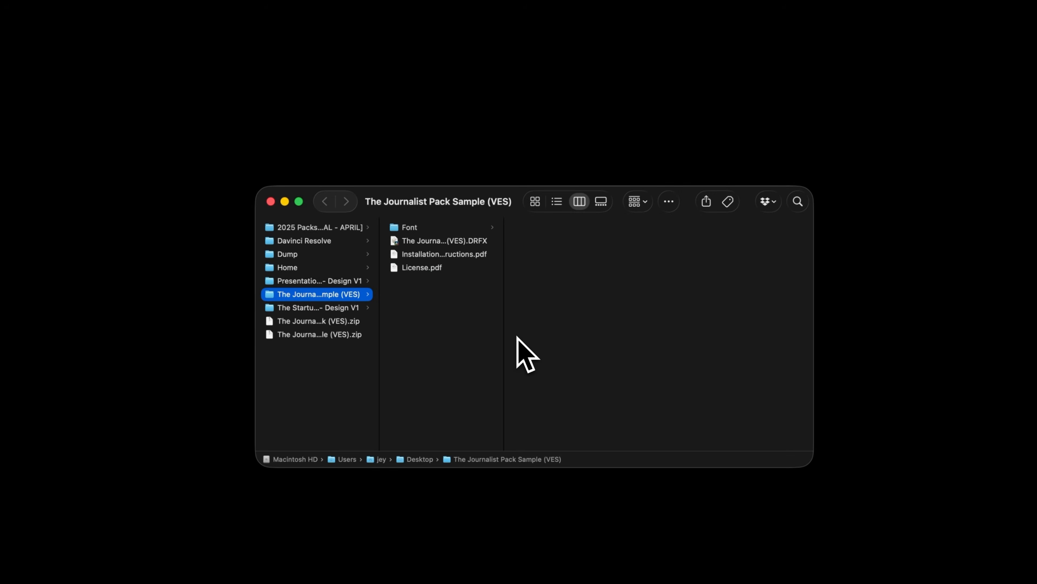
left_click(456, 267)
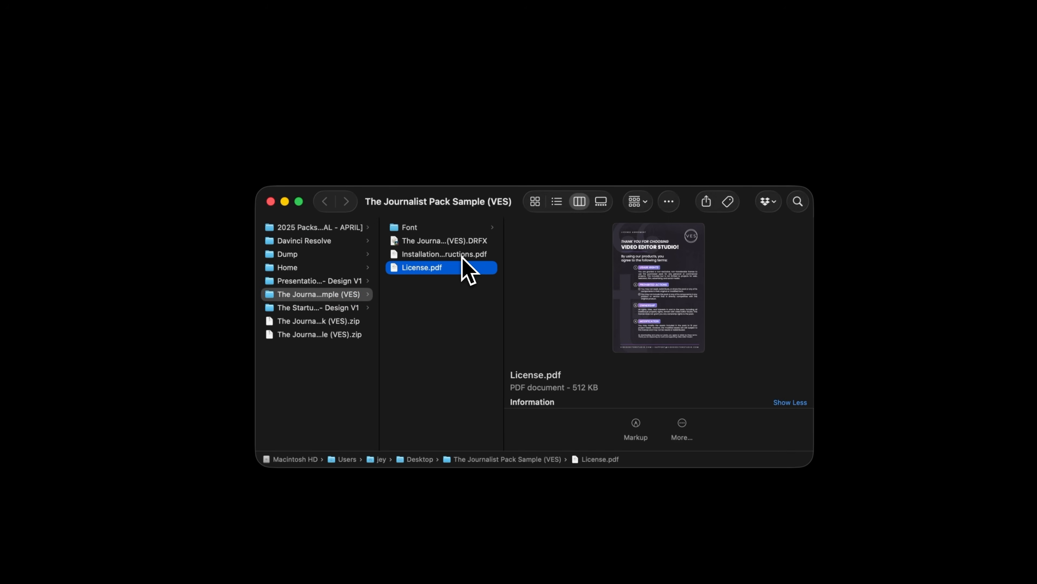
left_click(462, 256)
left_click(465, 242)
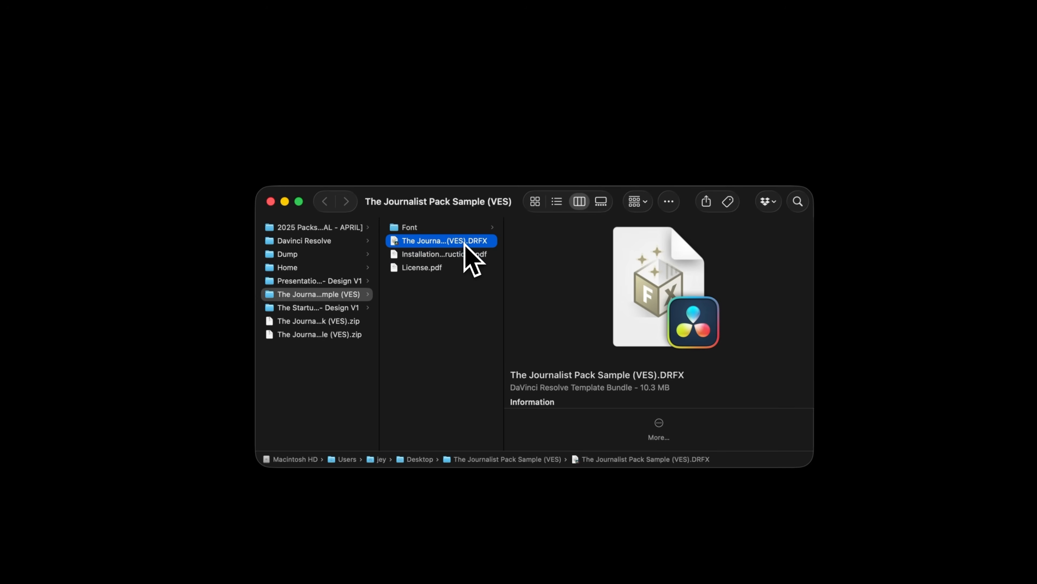
Open the pack's Font folder and select all the font files in it.
left_click(466, 228)
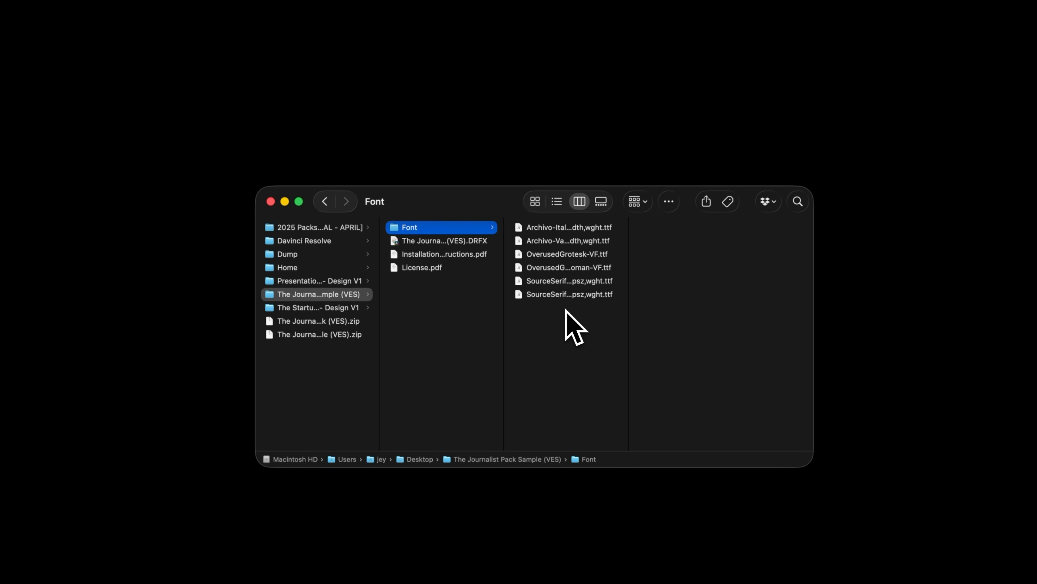
left_click(545, 228)
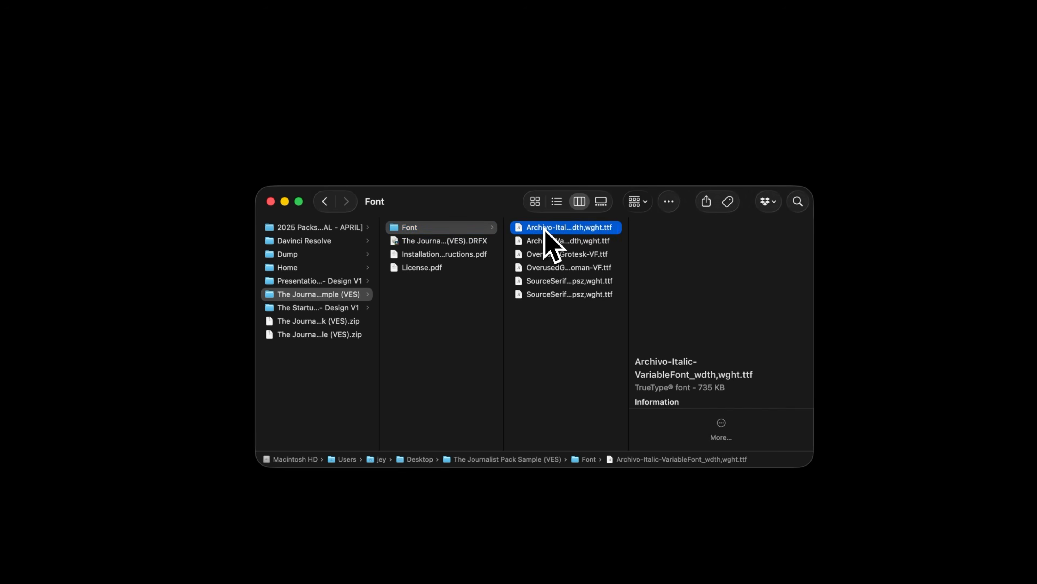
left_click(545, 295, "shift")
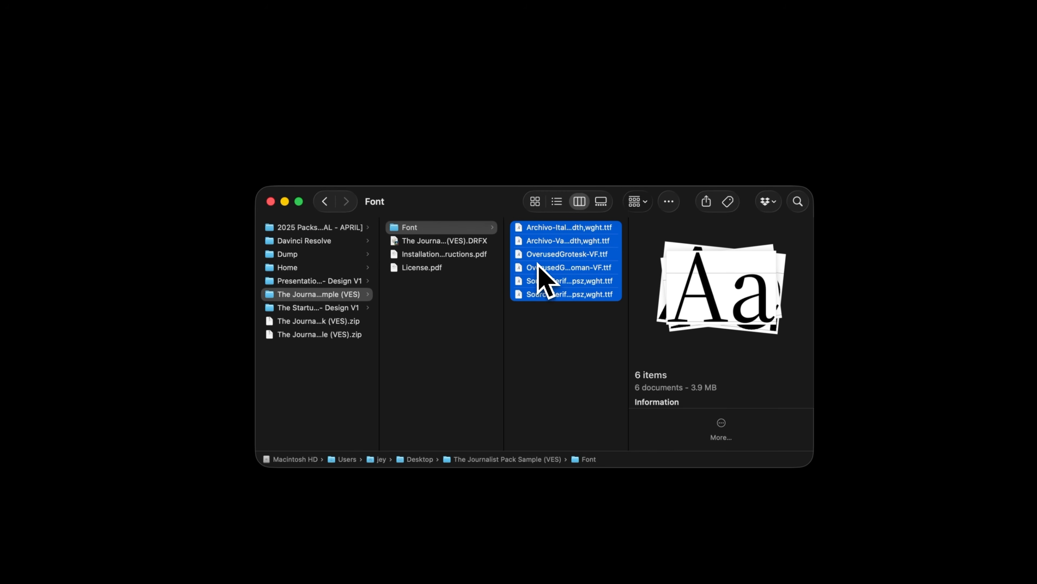
Install The Journalist Pack Sample (VES).DRFX template bundle, overwriting the existing bundle of the same name.
left_click(427, 242)
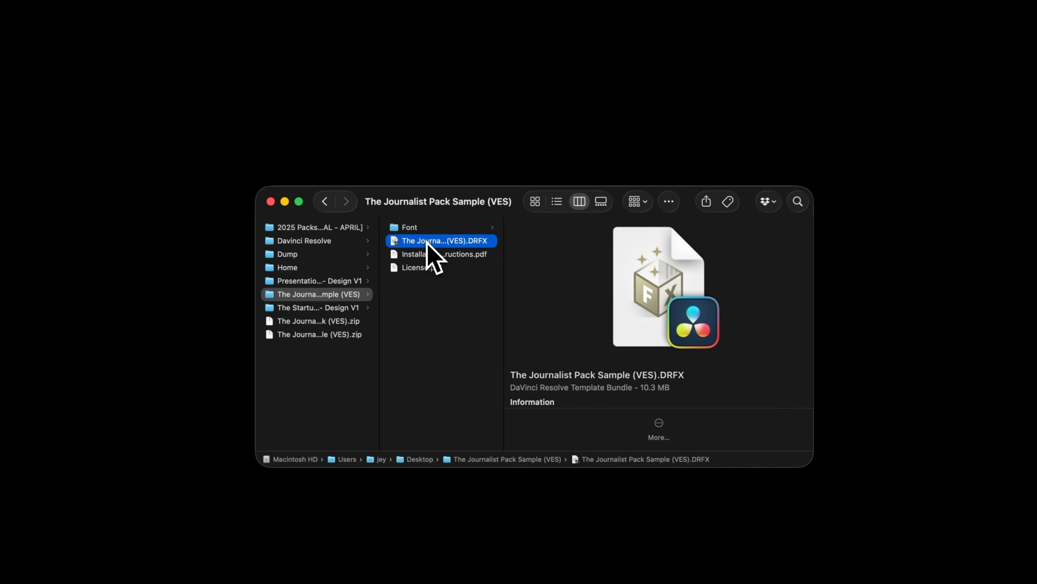
double_click(427, 241)
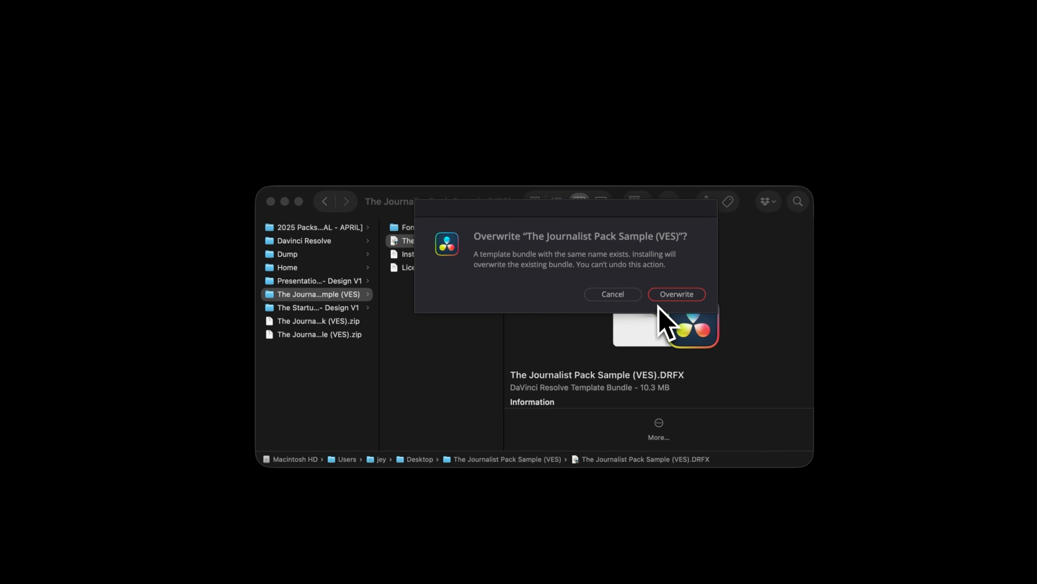
left_click(693, 297)
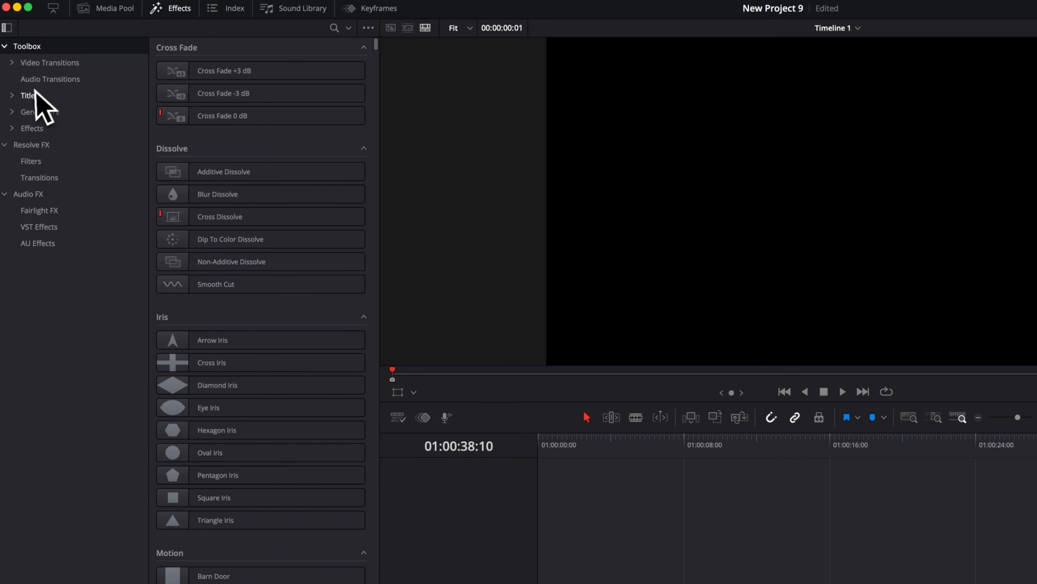
In DaVinci Resolve, find The Journalist Pack samples in the Sample category of the Video Editor Studio titles.
left_click(13, 96)
left_click(19, 144)
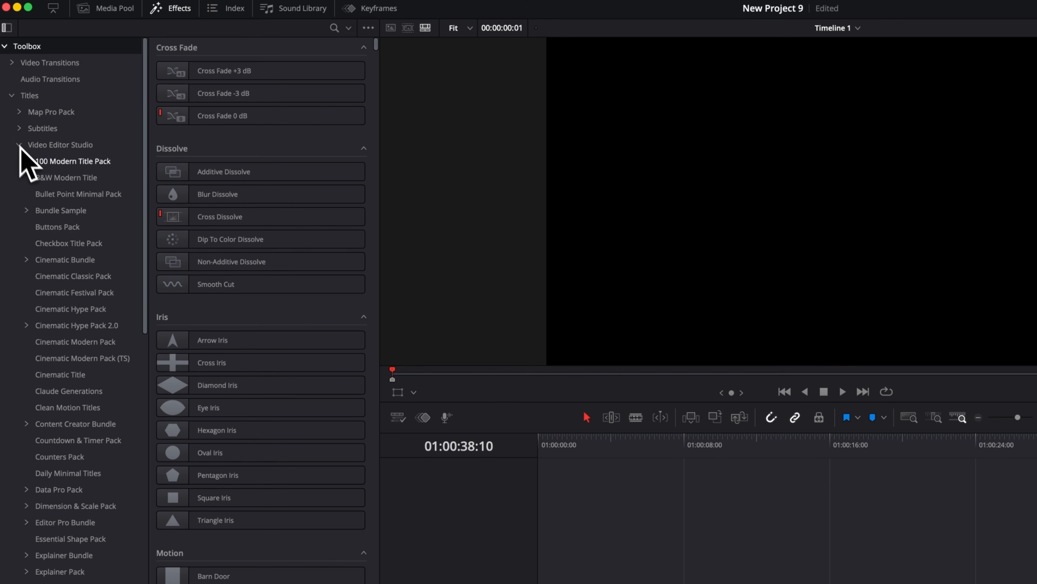
scroll(63, 302, "down", 20)
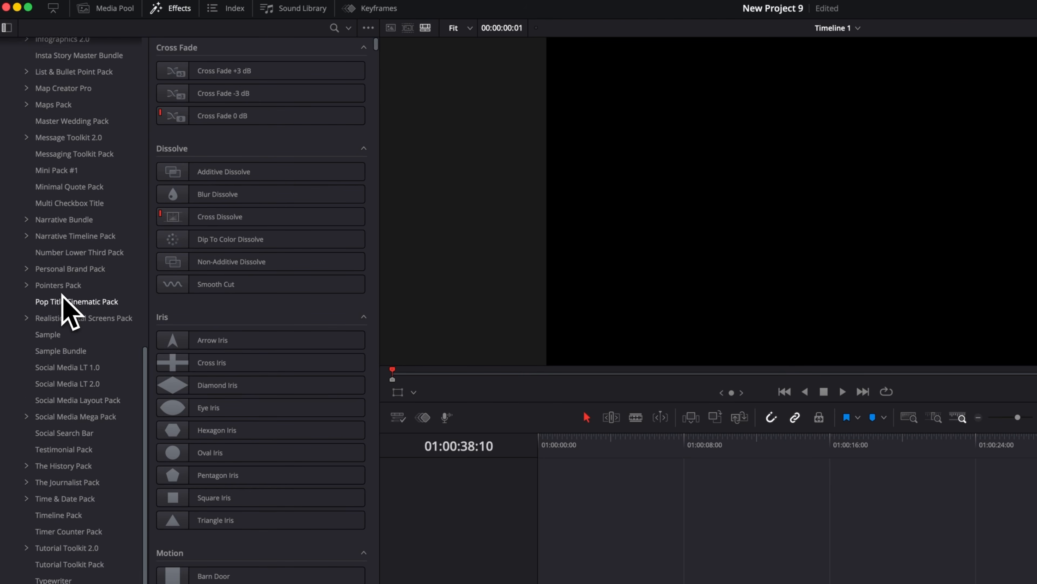
left_click(61, 337)
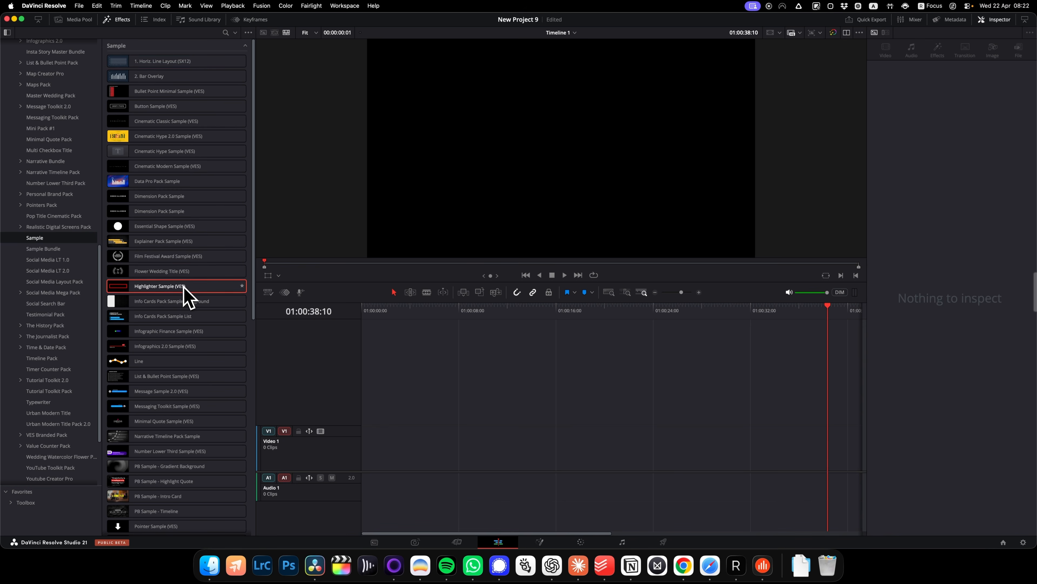
scroll(186, 294, "down", 10)
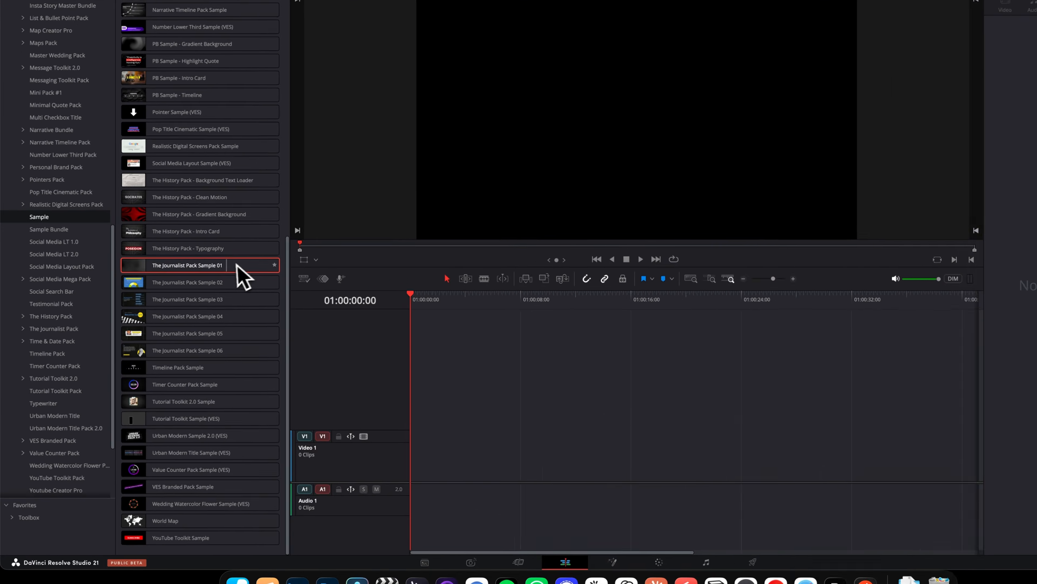
Place The Journalist Pack Sample 01 at the start of the Video 1 track and extend the clip to about 39 seconds.
left_click_drag(241, 274, 251, 277)
left_click_drag(372, 196, 756, 491)
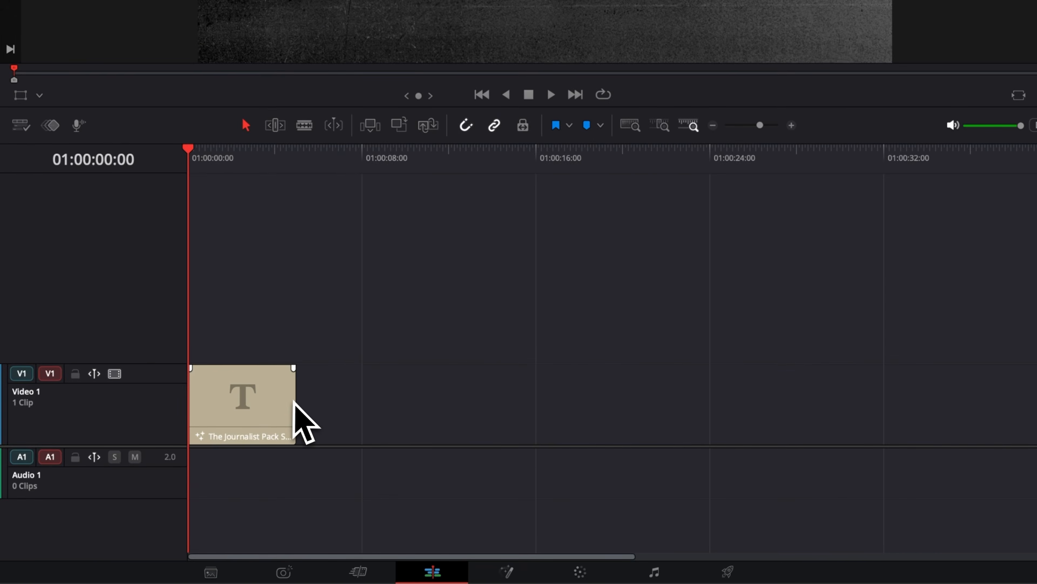
left_click_drag(421, 450, 479, 451)
left_click_drag(369, 408, 1019, 389)
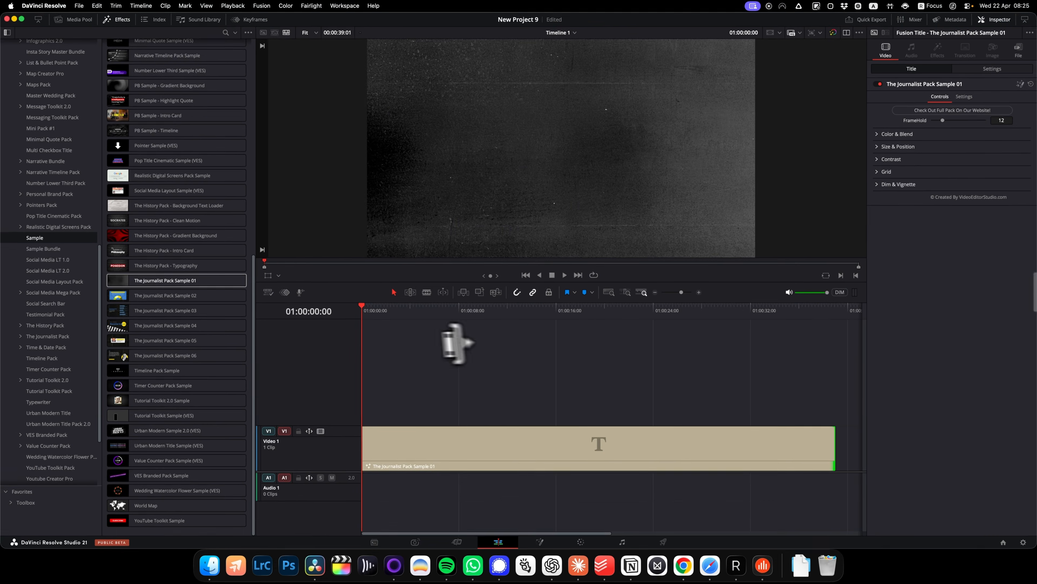
Play the timeline from its start to preview the background texture's movement.
key("space")
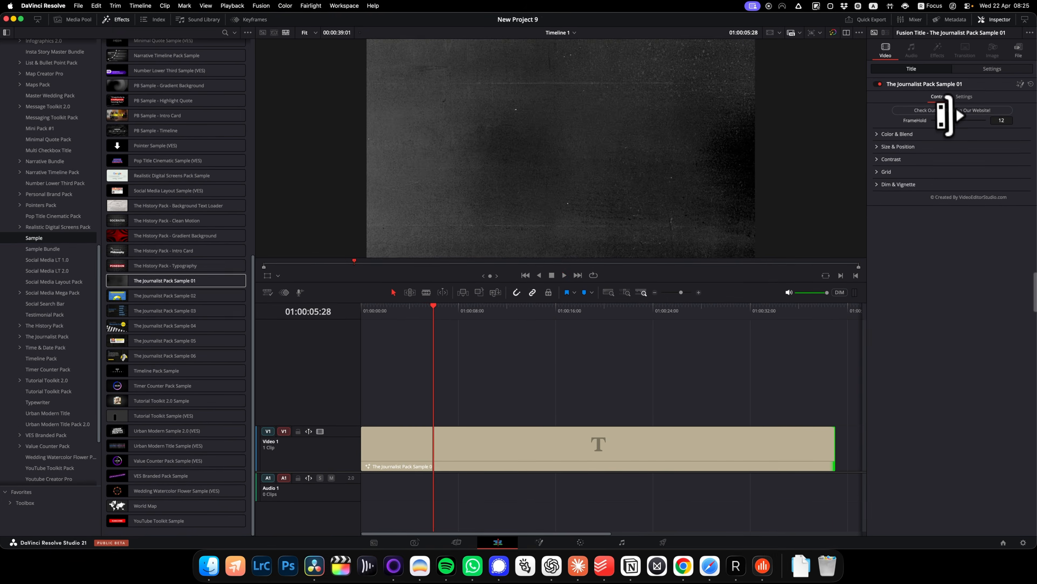
key("space")
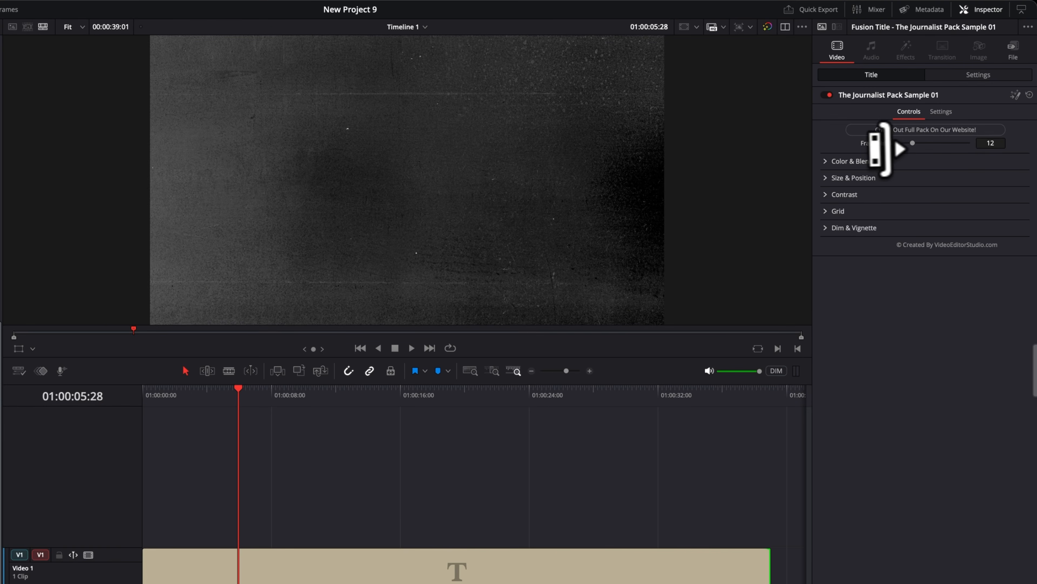
left_click(144, 395)
key("space")
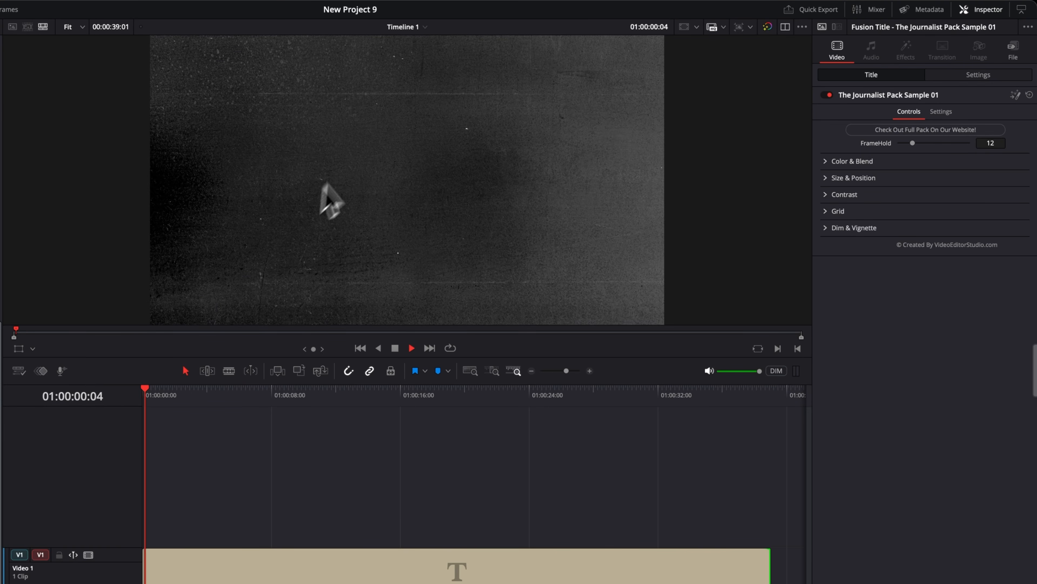
key("space")
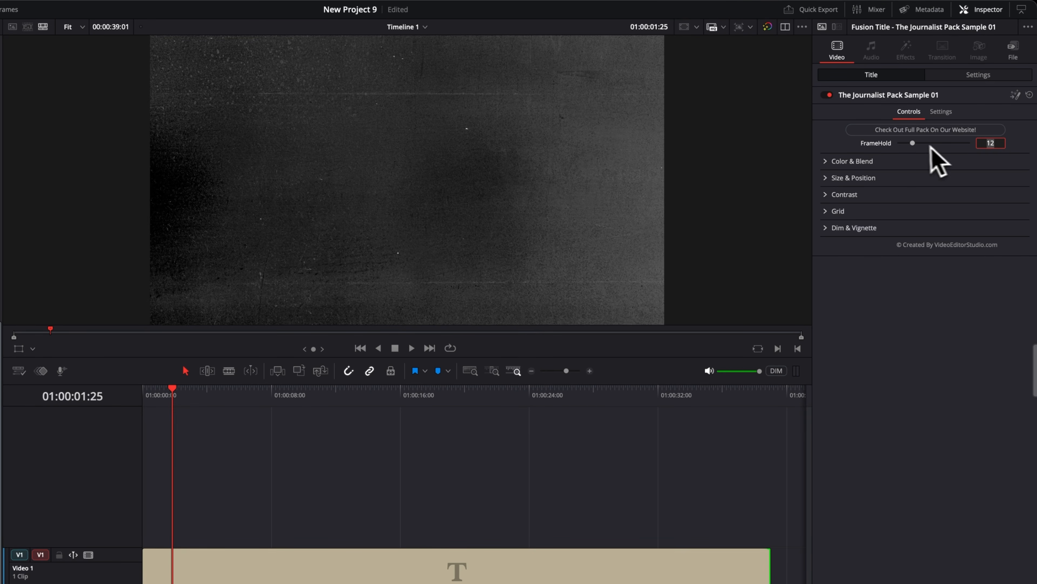
Try FrameHold values of 4 and 32 on the background, playing the timeline with each, and restore the value to 12.
left_click_drag(904, 143, 902, 143)
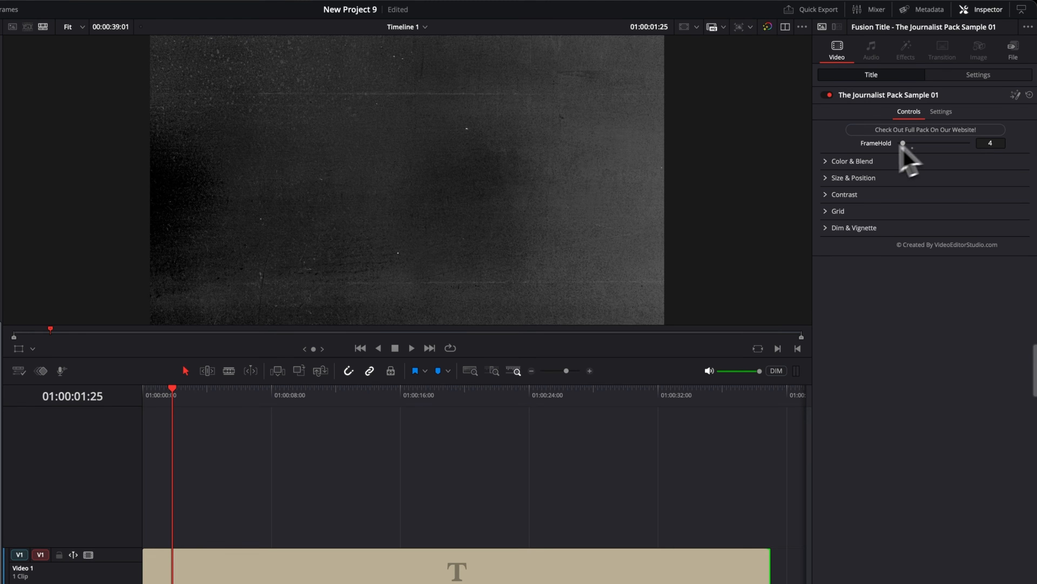
left_click(155, 394)
key("space")
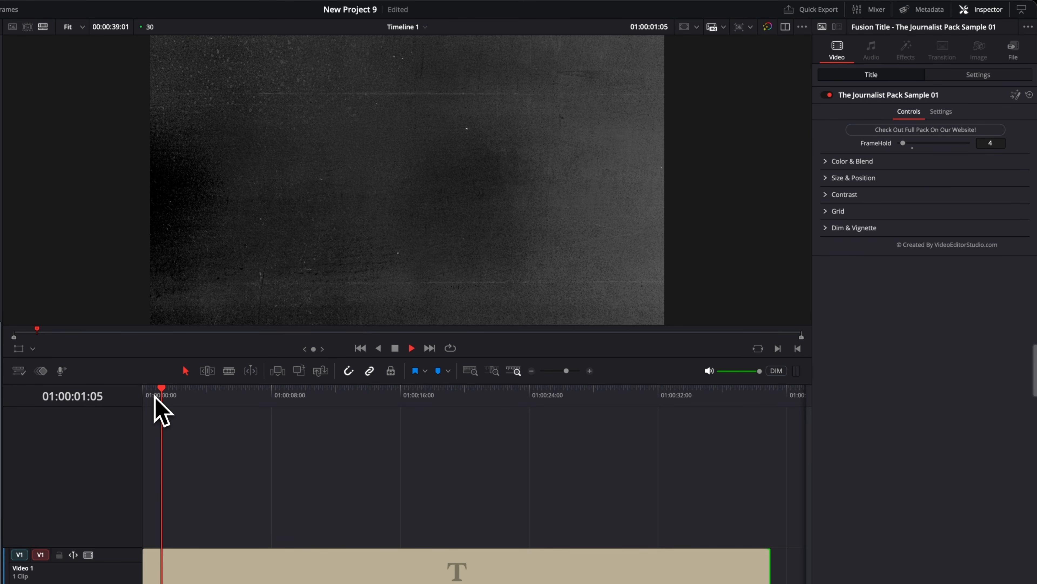
key("space")
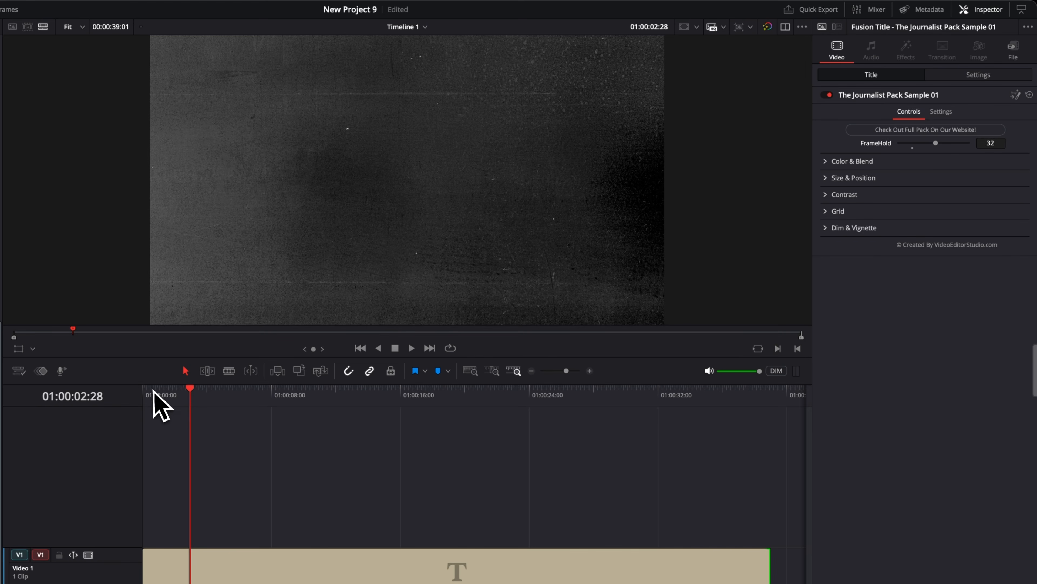
left_click_drag(158, 394, 143, 395)
key("space")
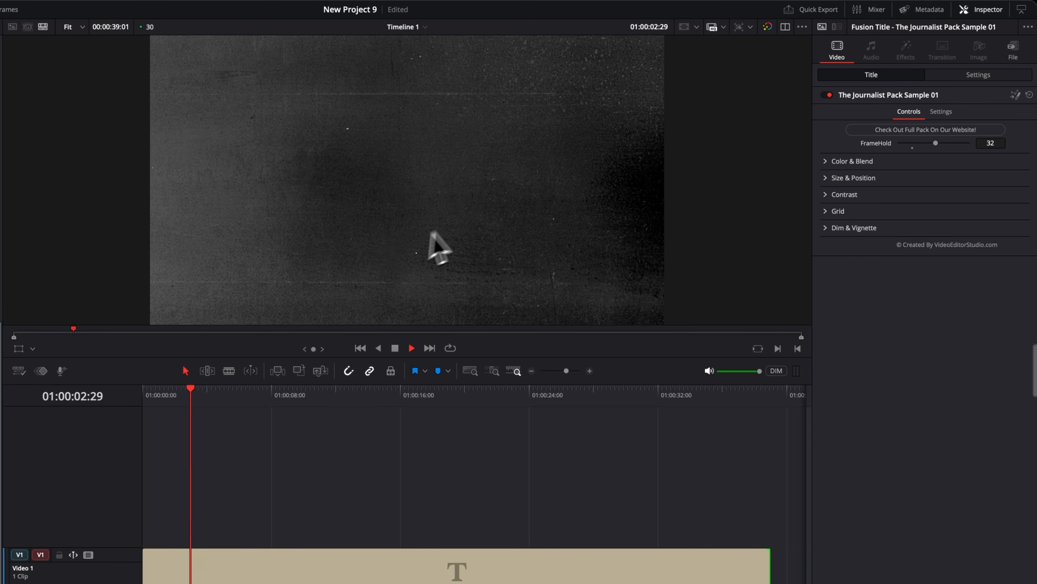
key("space")
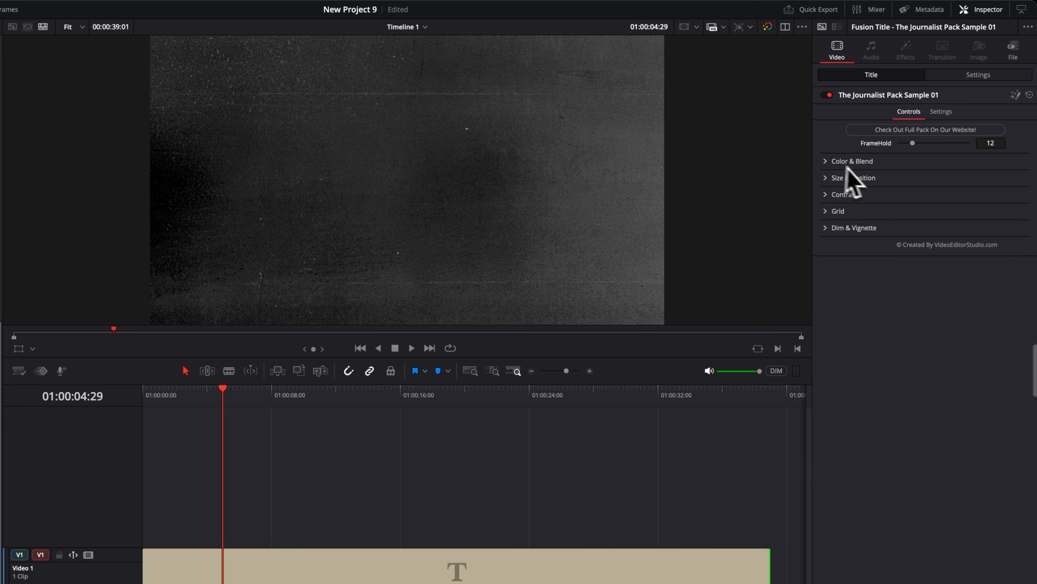
Turn on the background's Color Mixer in Color & Blend and set Gain to 0.386.
left_click(826, 161)
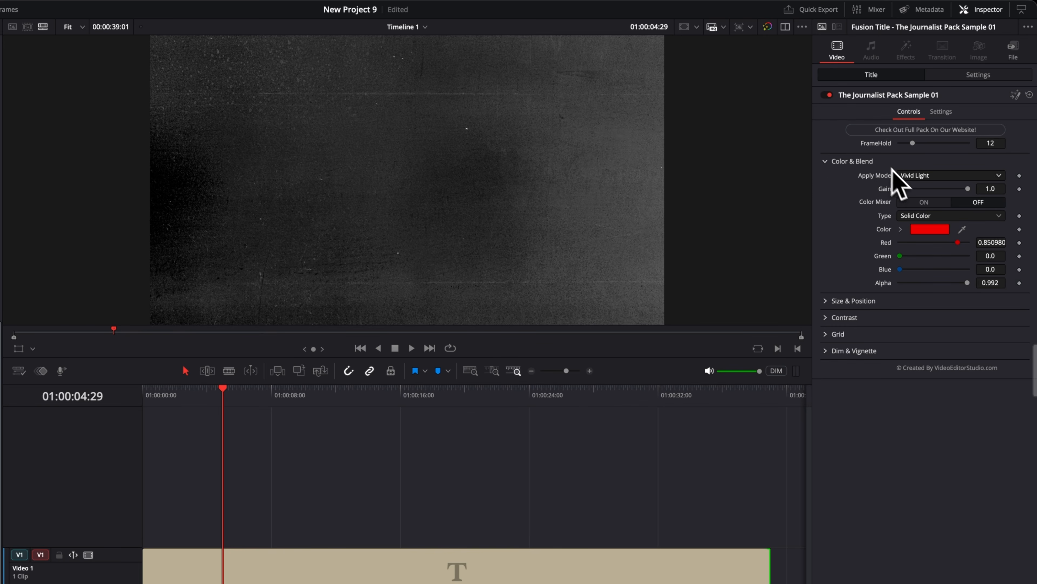
left_click(925, 202)
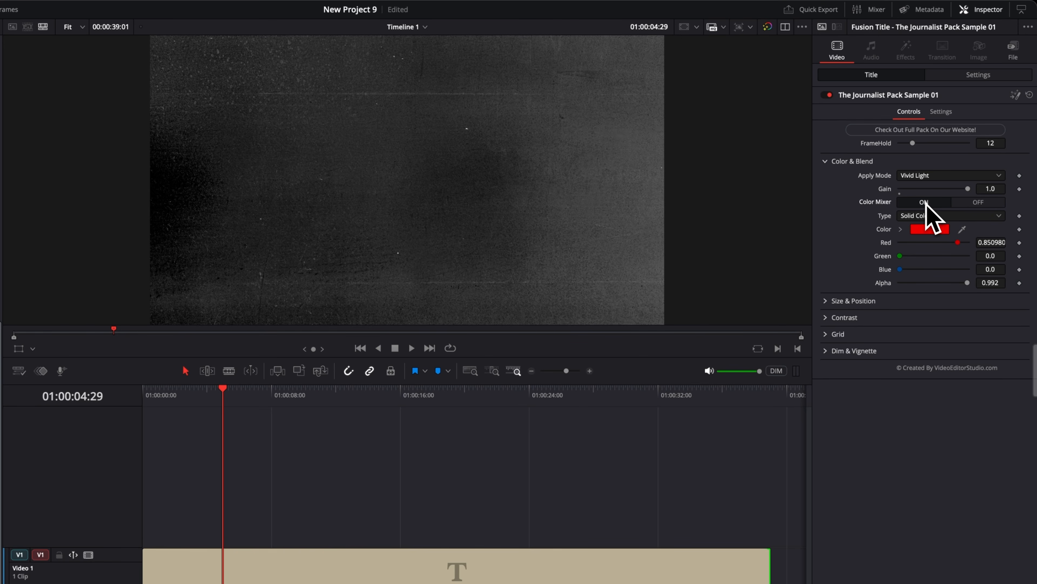
left_click_drag(963, 189, 959, 190)
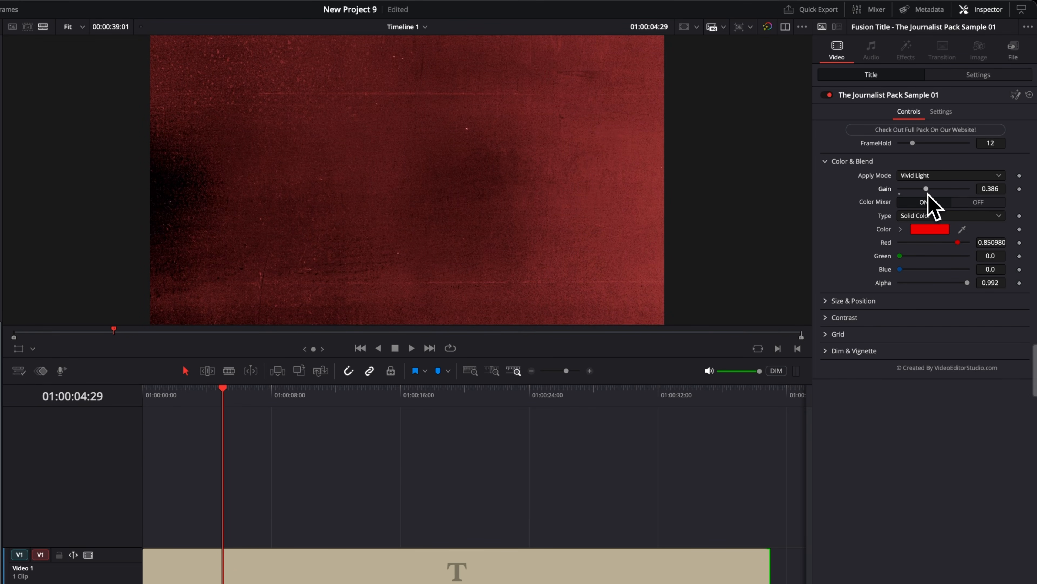
Try yellow, blue and magenta as the background's solid color and settle on red (0.815686, 0.152941, 0.078431).
left_click(931, 228)
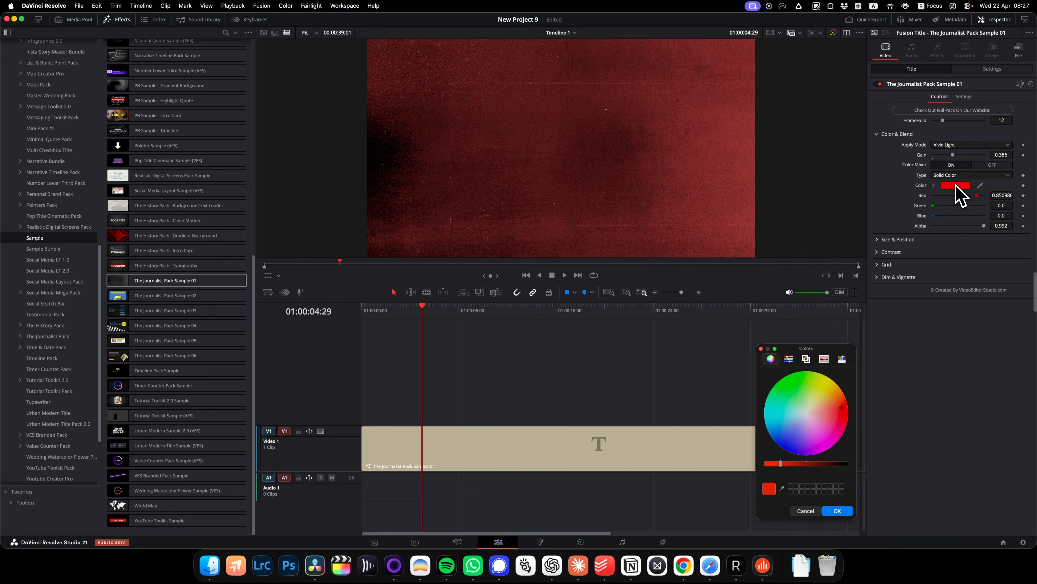
left_click(824, 385)
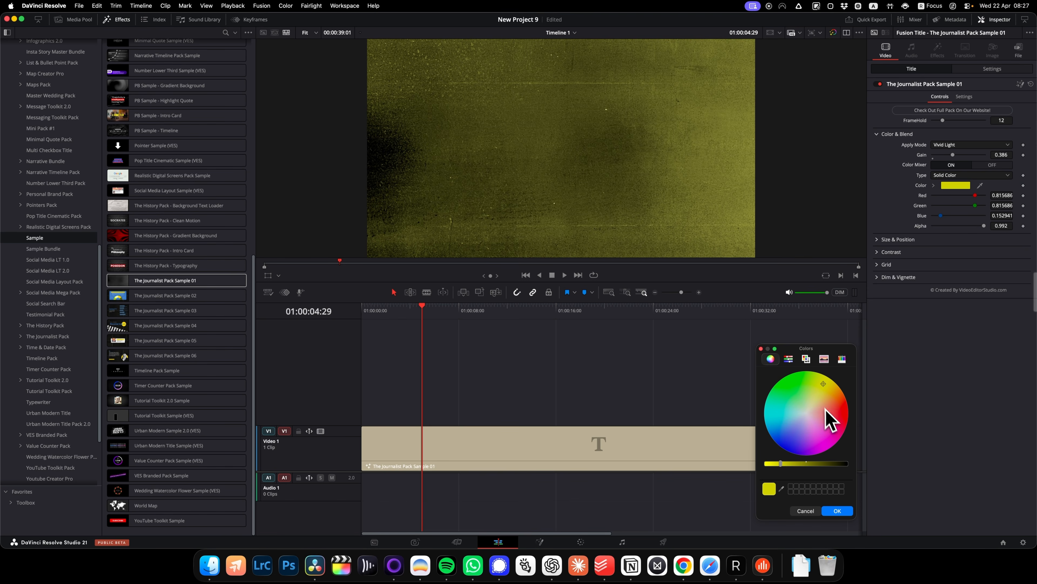
left_click(785, 425)
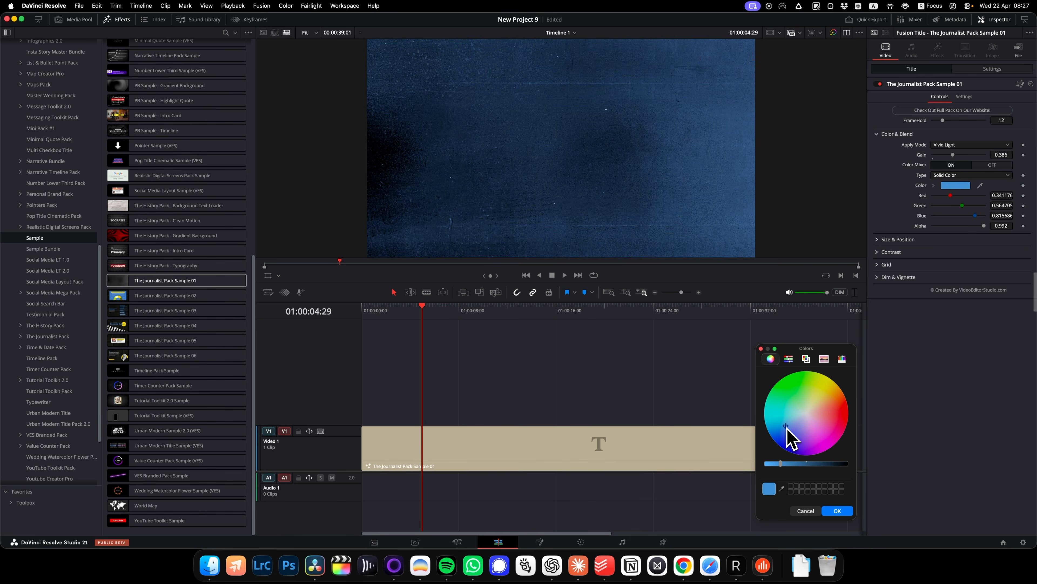
left_click(830, 437)
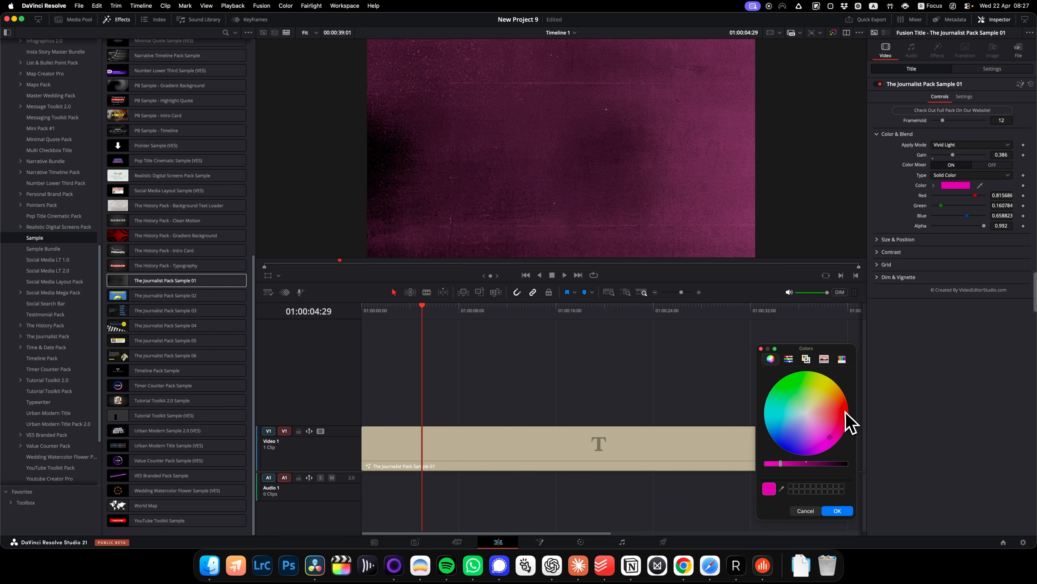
left_click(839, 509)
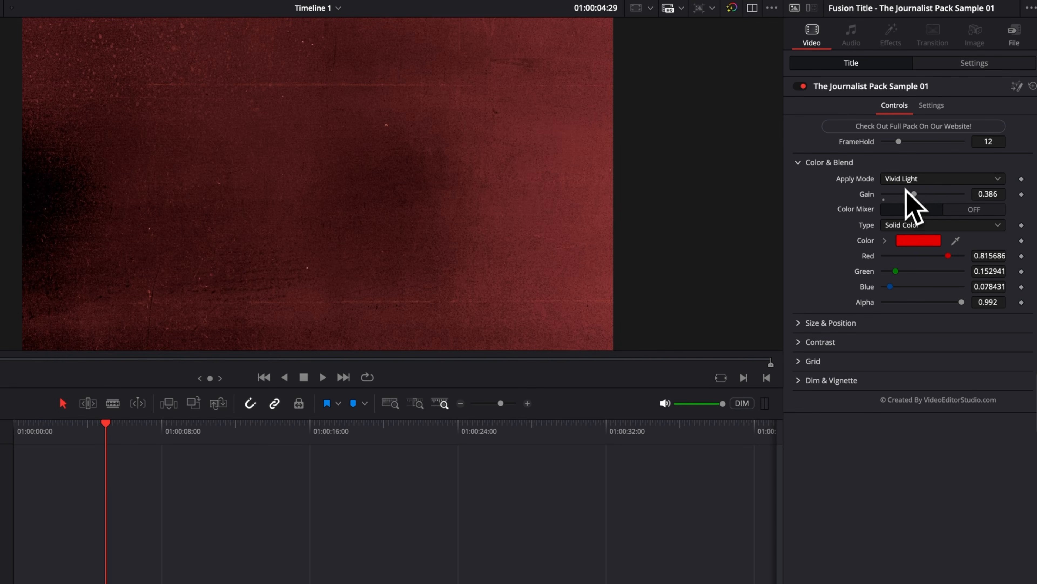
Try the Multiply blend on the red background and set its Apply Mode to Color Burn.
left_click(904, 181)
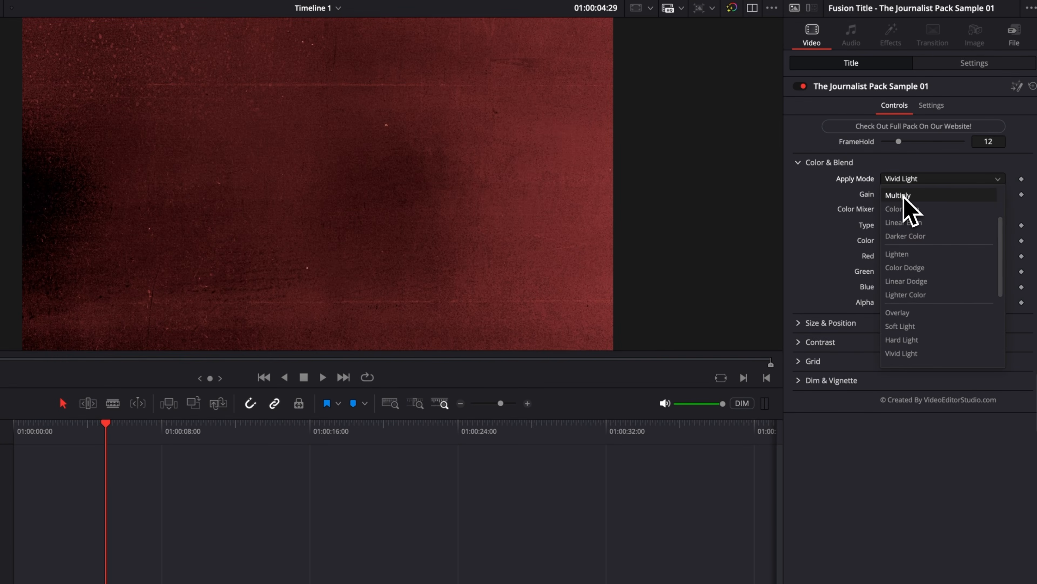
left_click(905, 195)
left_click(904, 184)
left_click(906, 208)
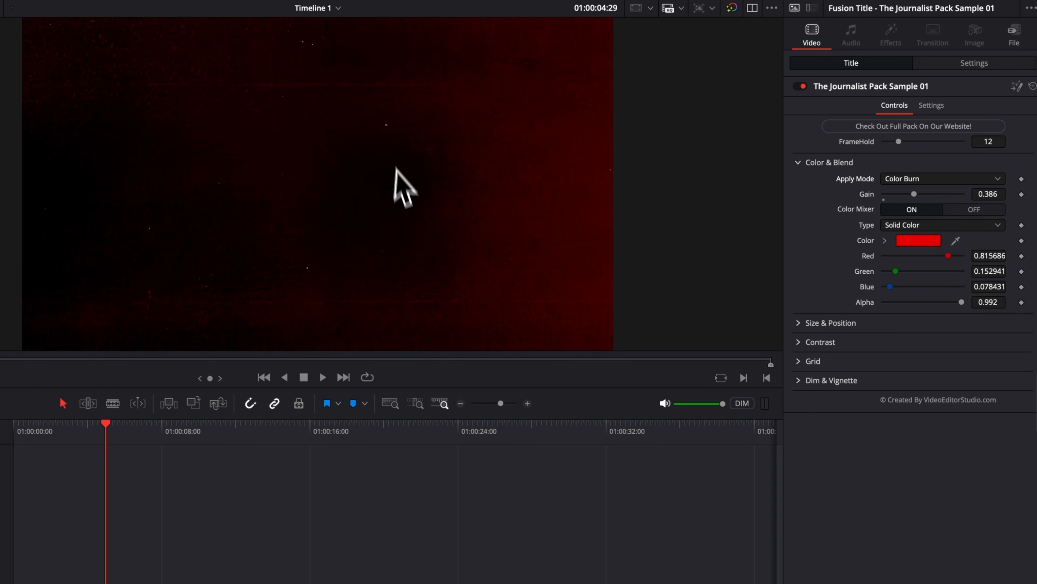
Turn off the background's Color Mixer in Color & Blend.
left_click(971, 209)
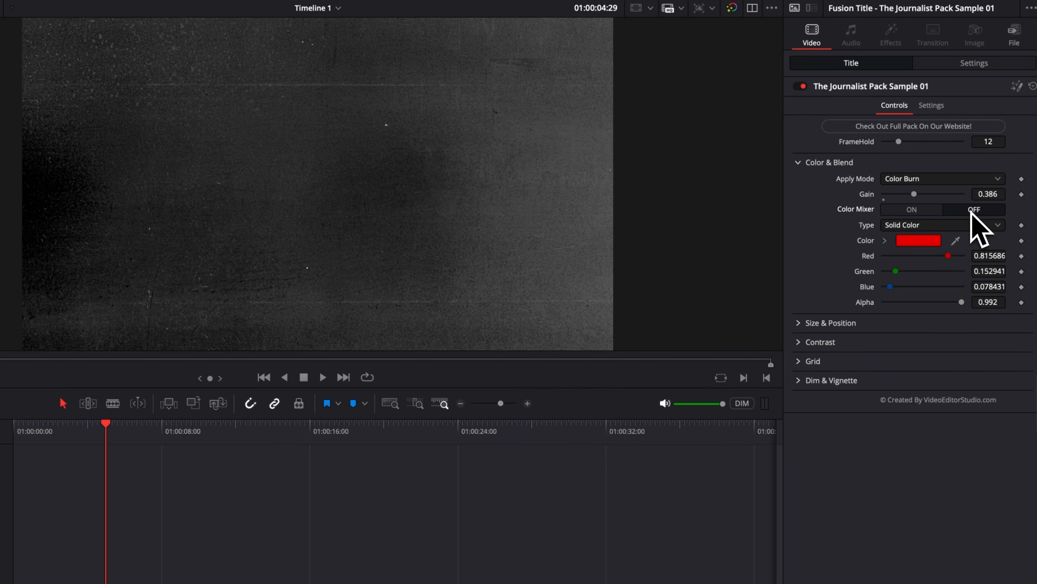
left_click(799, 163)
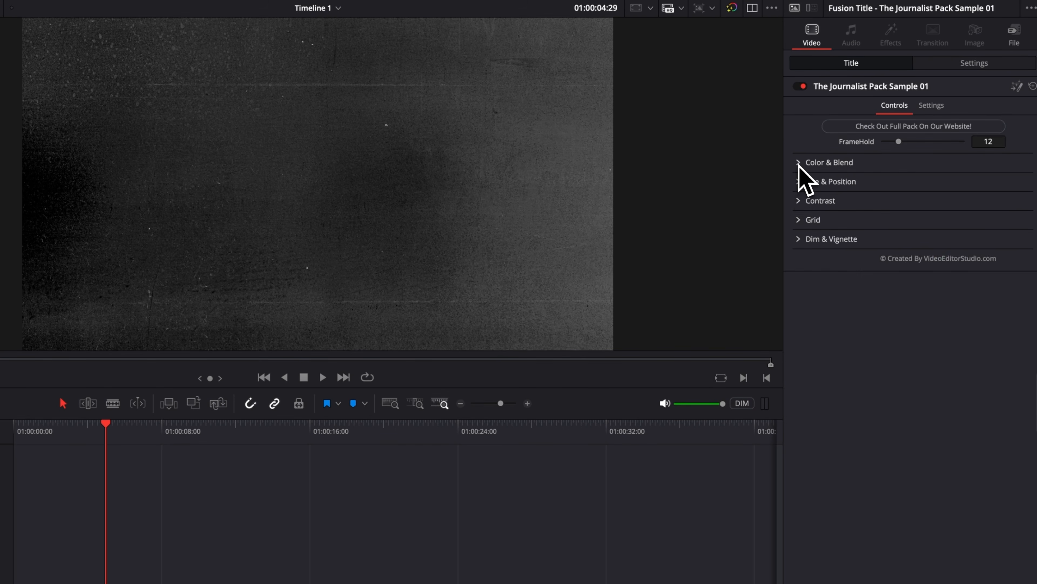
Examine the background's Size & Position controls, including the center, size and angle settings of the Frame 1 to 4 placements.
left_click(798, 182)
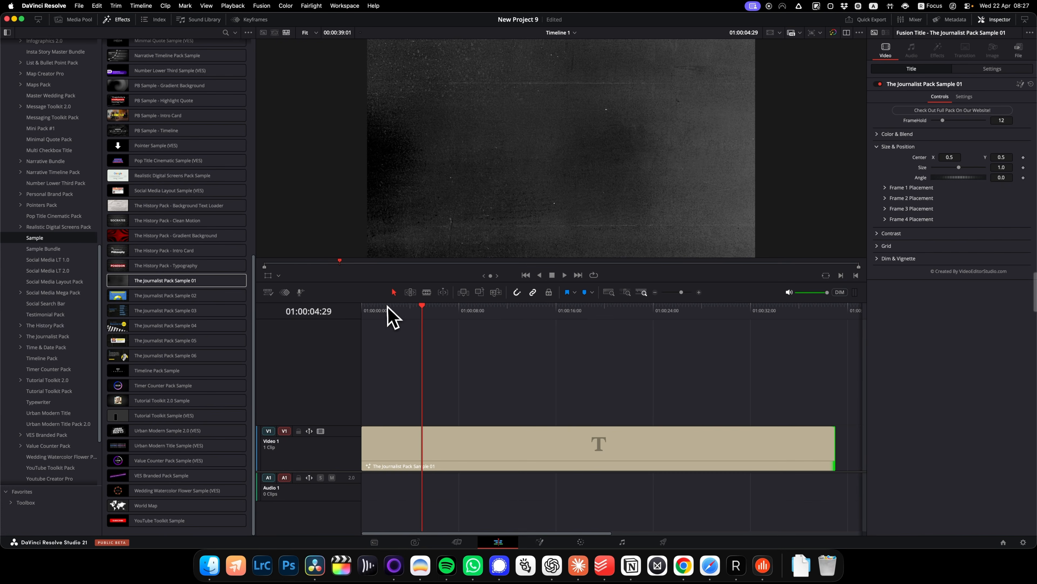
left_click_drag(388, 309, 429, 308)
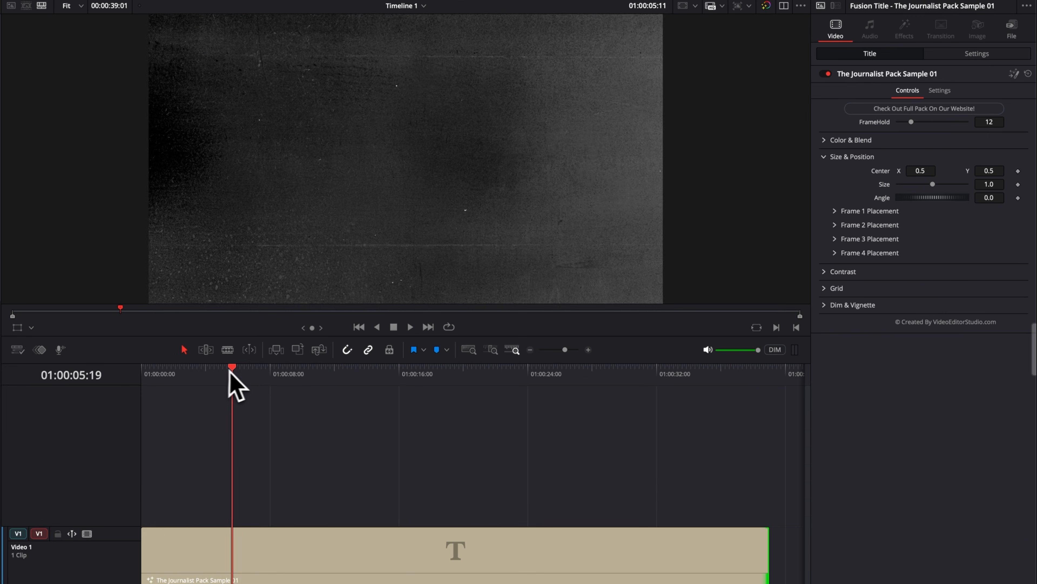
left_click_drag(229, 370, 280, 369)
left_click(835, 211)
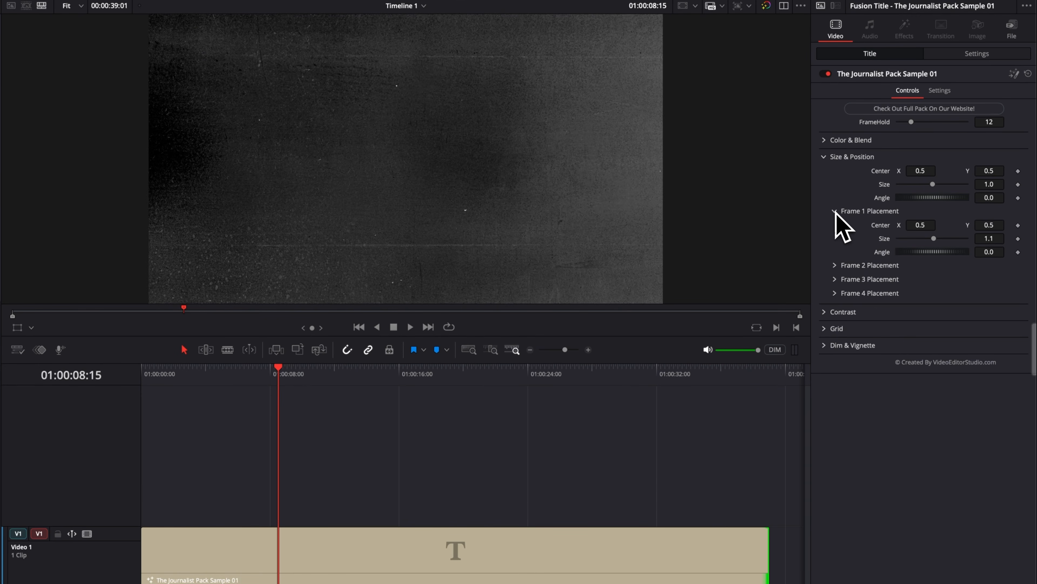
left_click(835, 214)
left_click(836, 225)
left_click(835, 226)
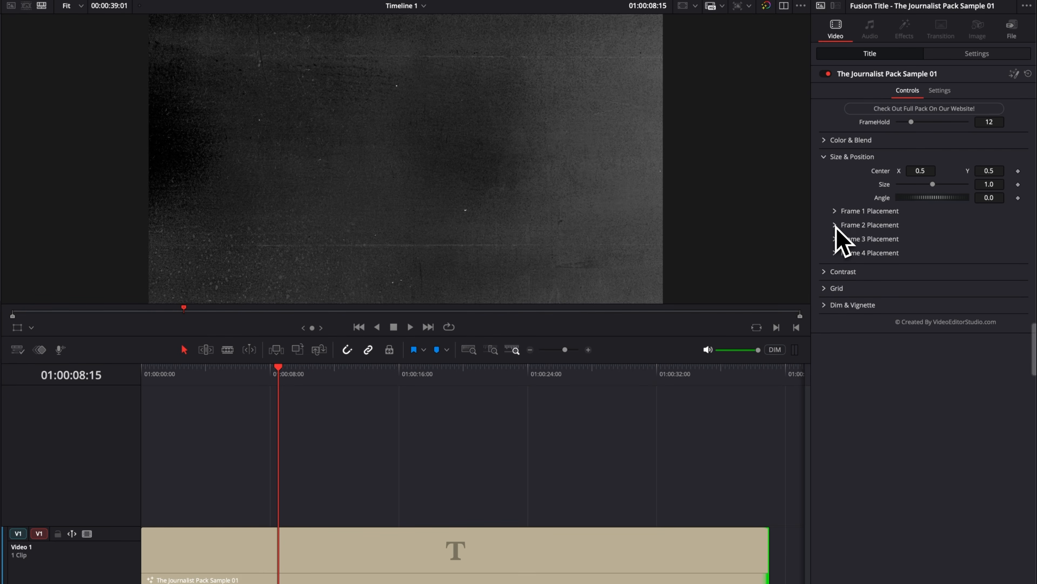
left_click(835, 239)
left_click(835, 240)
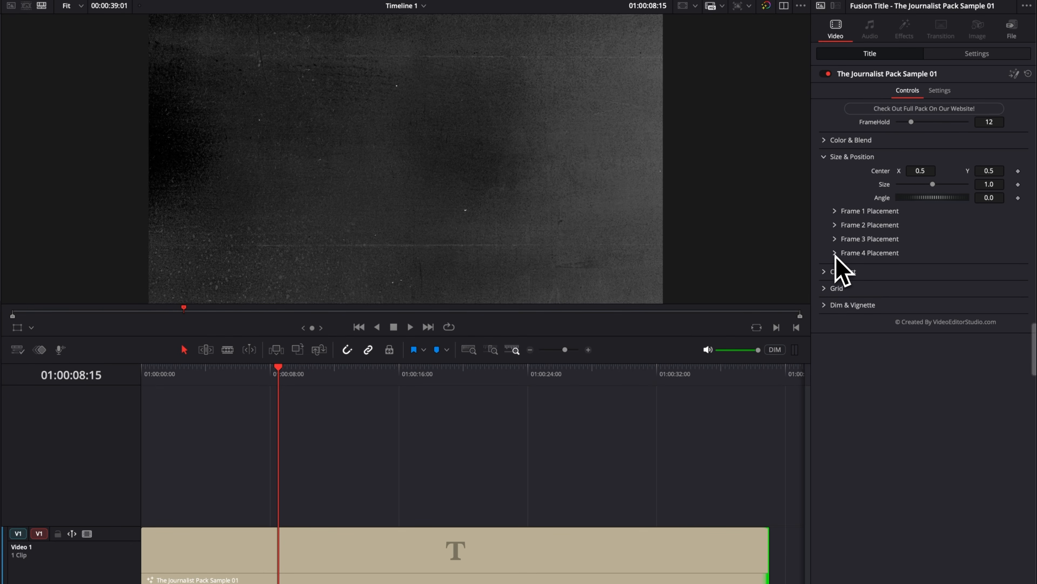
left_click(835, 253)
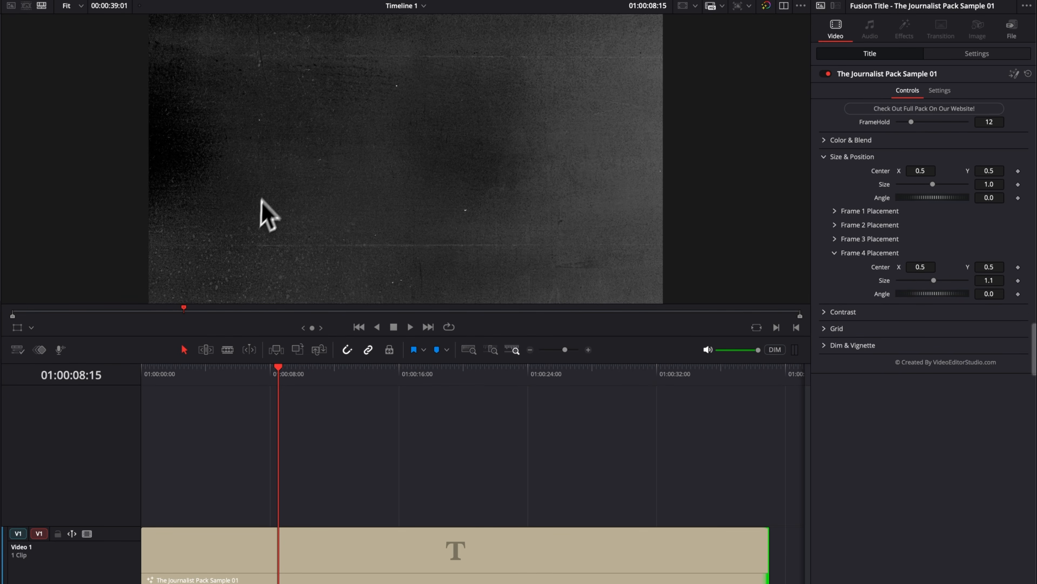
left_click(823, 157)
Try a Contrast value of -0.22 on the background, restore it to 0.0, and review the Color & Blend settings.
left_click(825, 174)
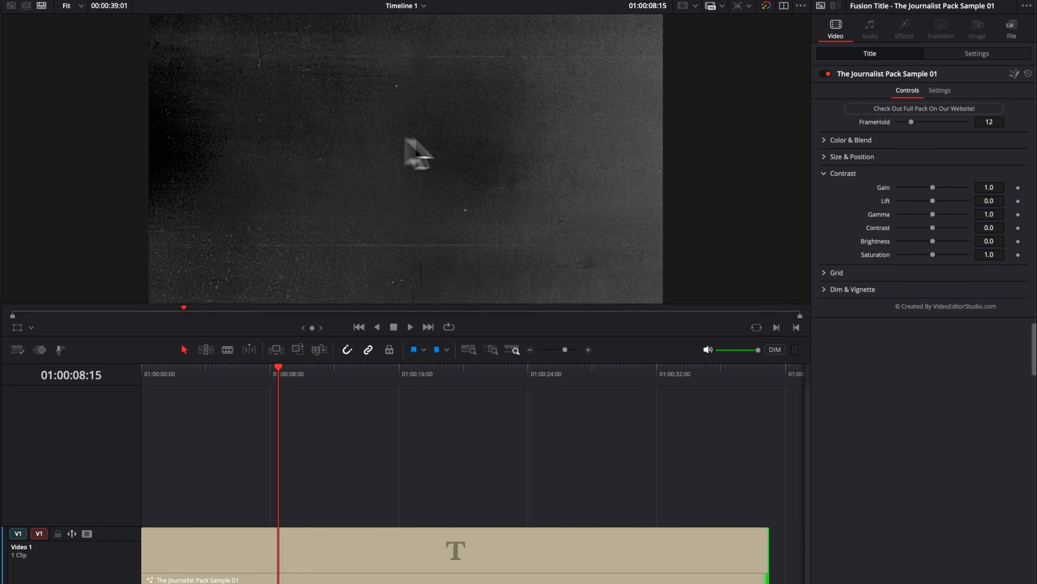
mouse_move(934, 229)
left_mouse_down()
mouse_move(946, 230)
mouse_move(927, 232)
left_mouse_up()
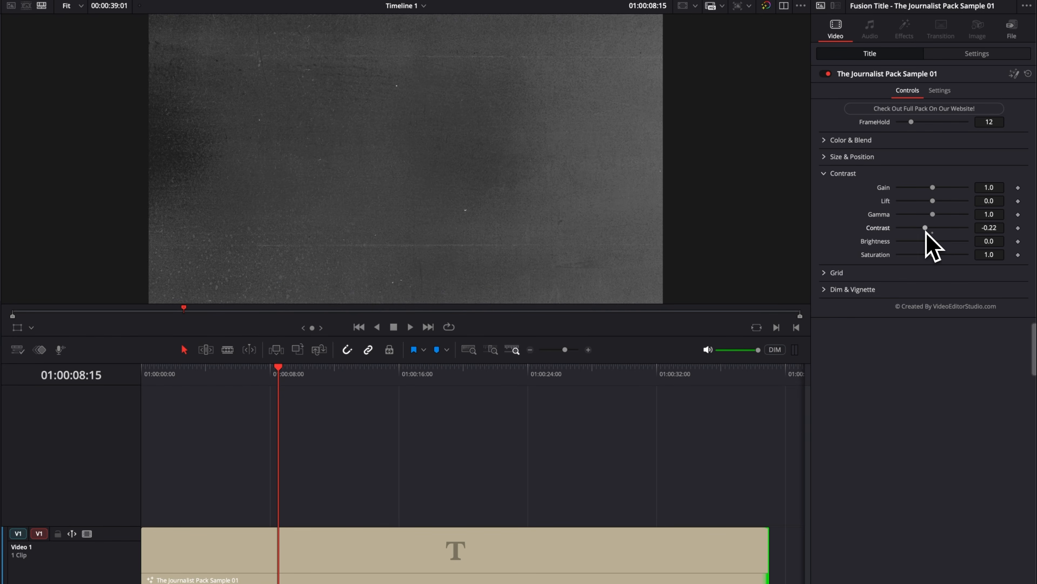
double_click(933, 228)
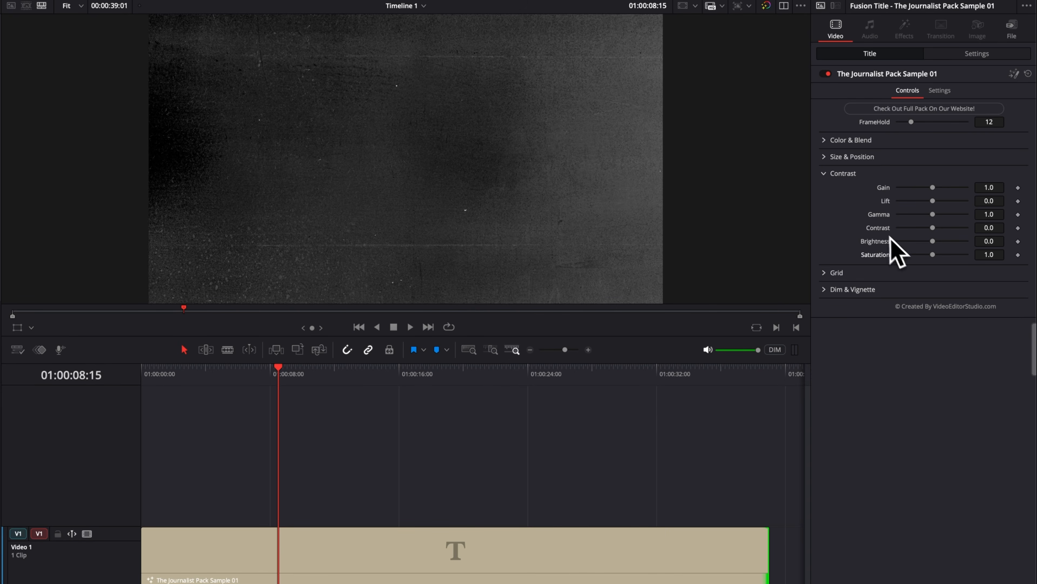
left_click(825, 139)
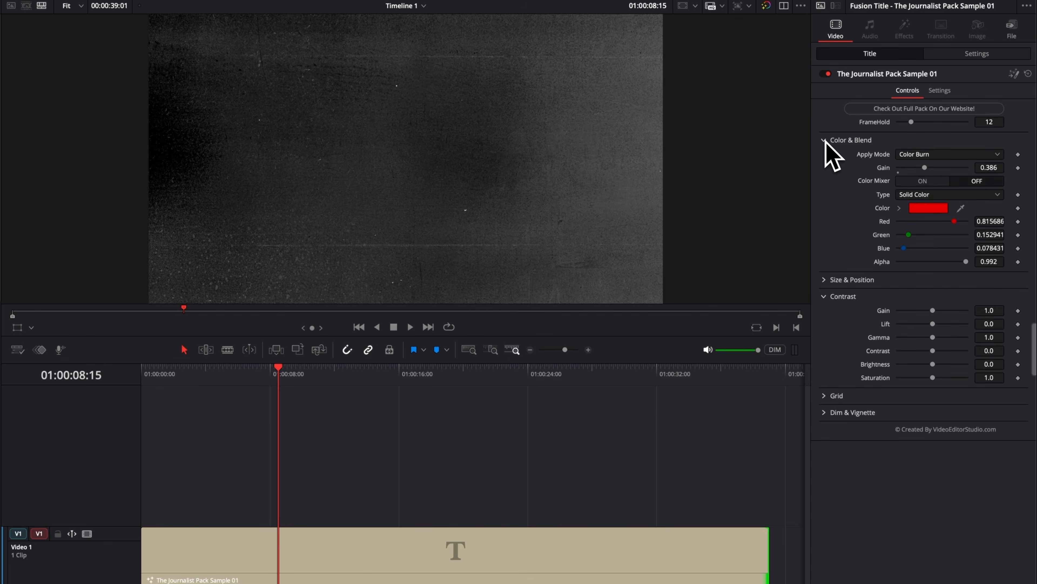
left_click(825, 140)
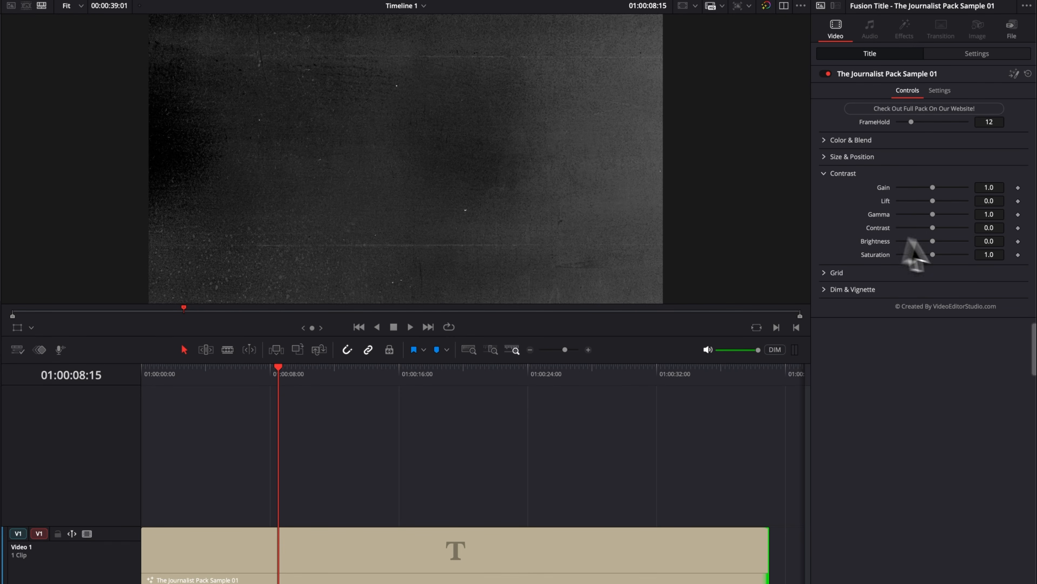
left_click(827, 174)
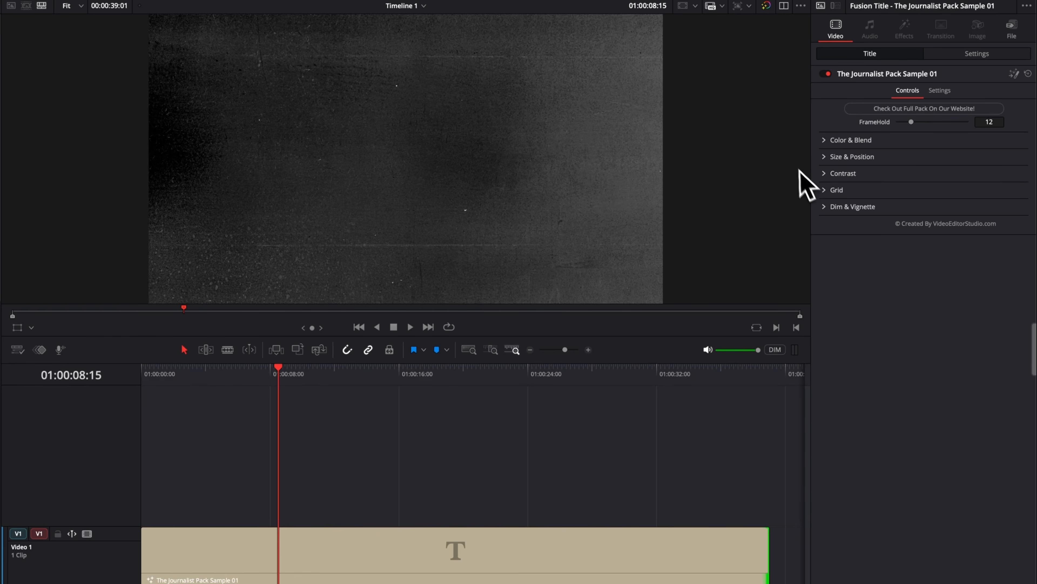
Set the background's Grid Opacity to 1.0, try a Refraction of 0.067 and settle on 0.014.
left_click(829, 190)
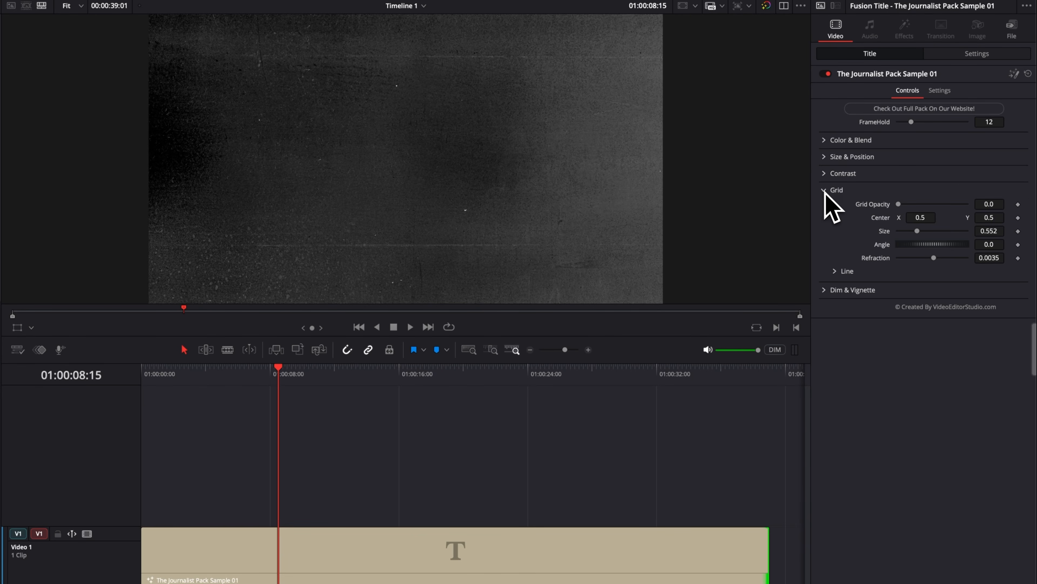
left_click_drag(899, 205, 984, 221)
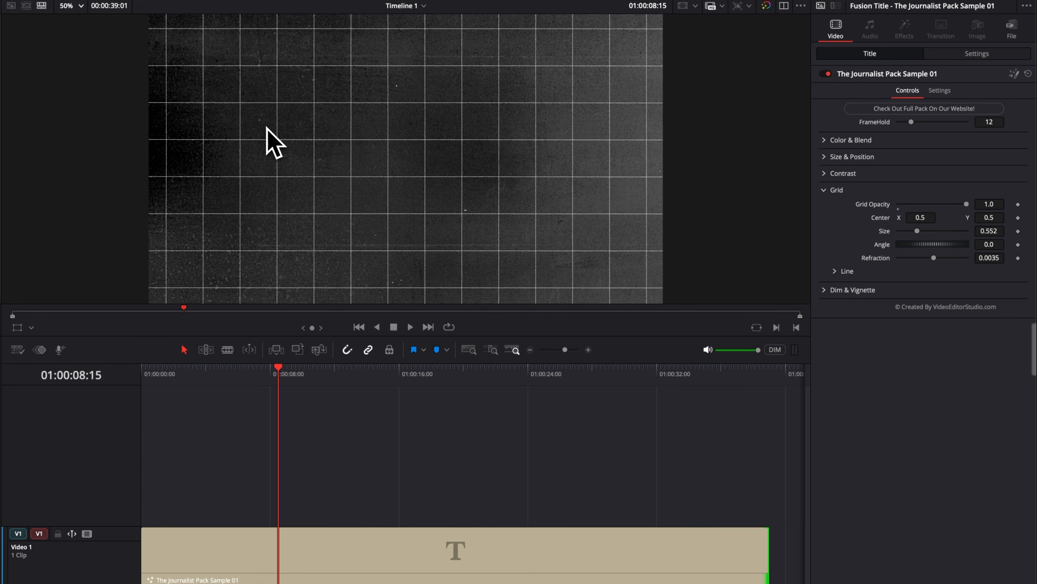
left_click(80, 5)
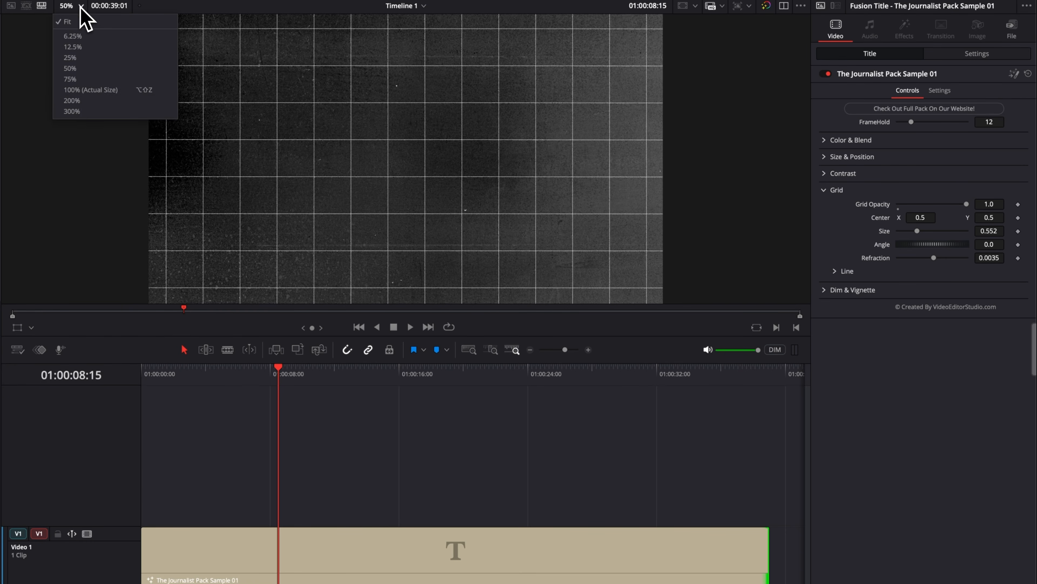
left_click(81, 100)
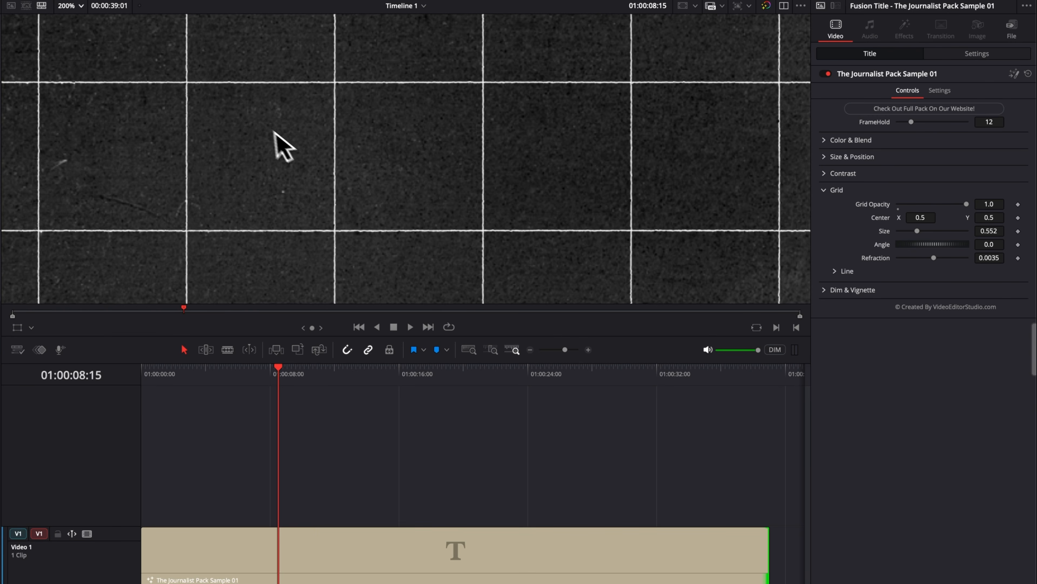
left_click_drag(936, 261, 956, 261)
left_click(82, 6)
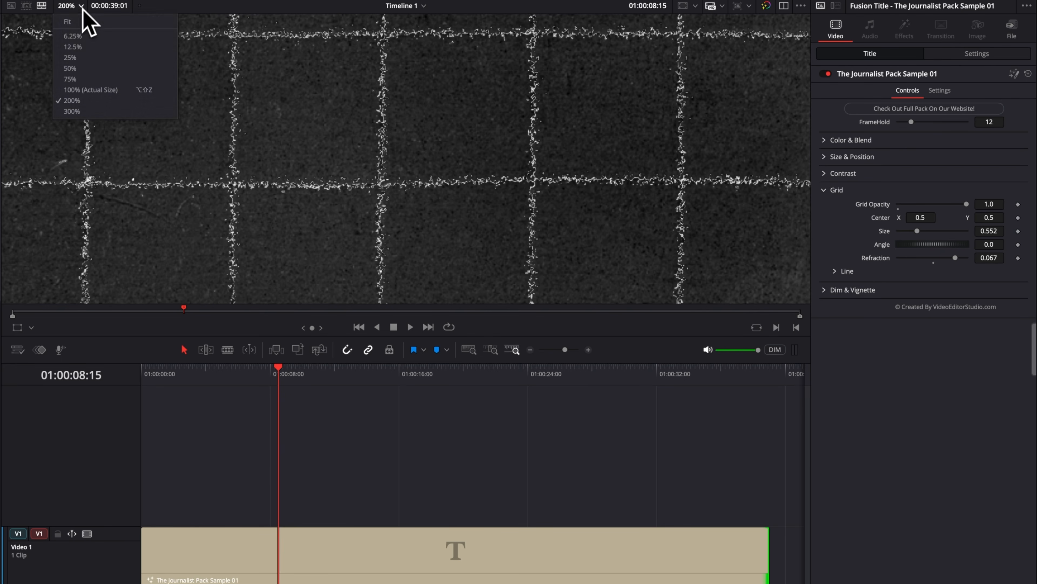
left_click(70, 68)
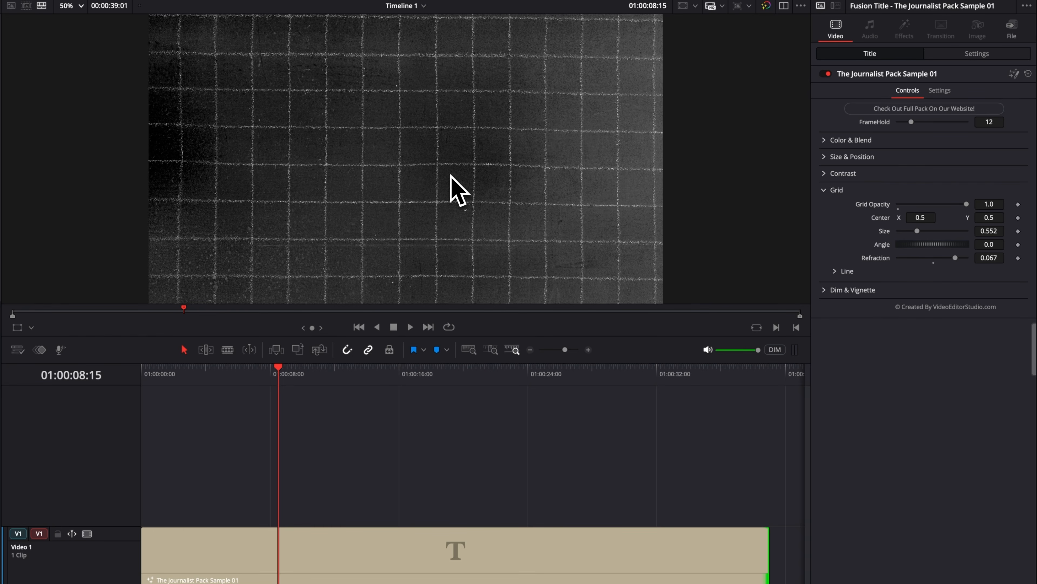
left_click_drag(957, 261, 938, 260)
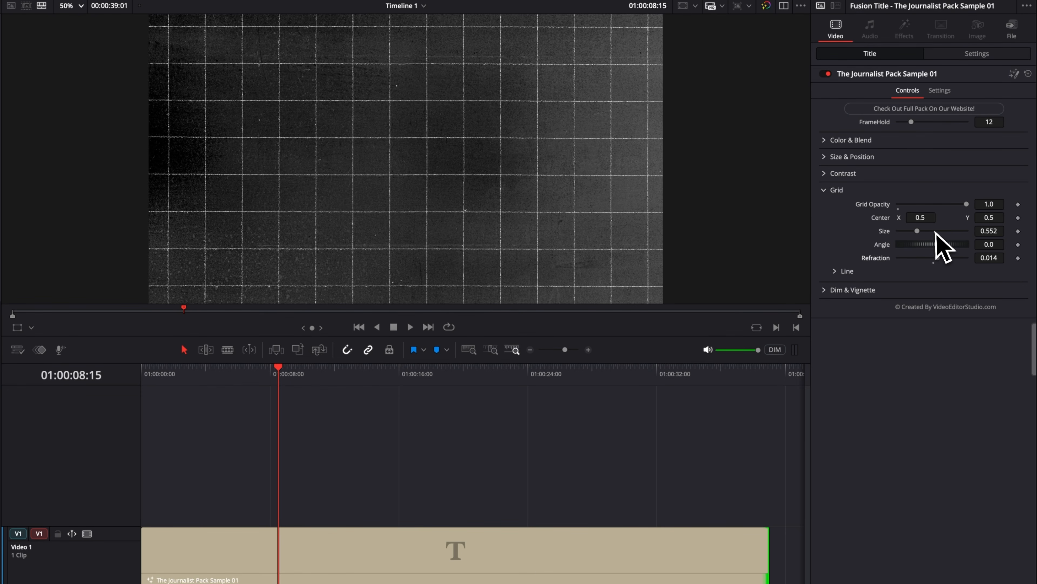
Try a grid Size of 0.25 with an Angle of 232.2, restore both, and set the grid's Center X to 0.44.
left_click_drag(918, 231, 968, 249)
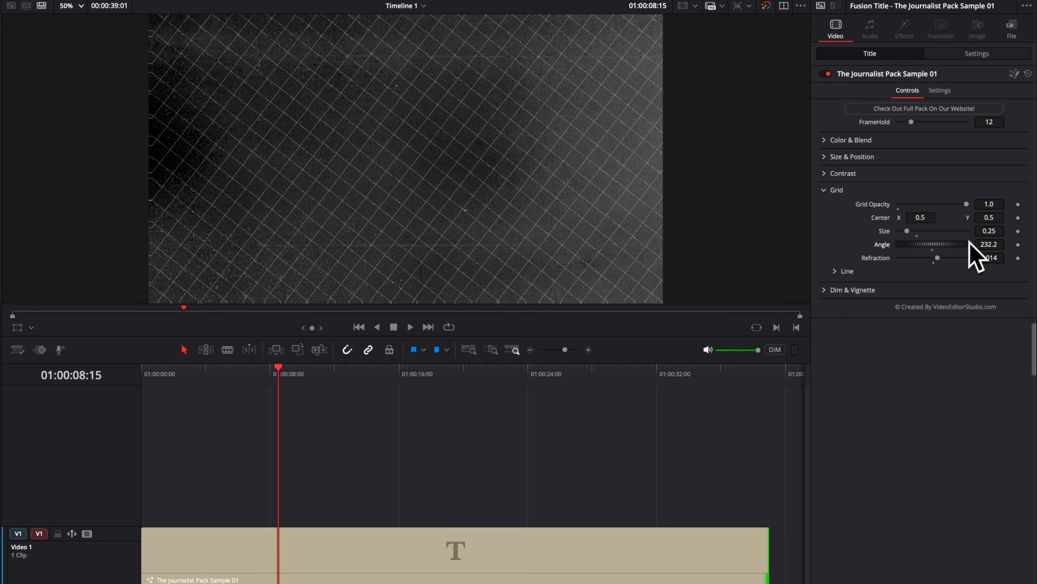
mouse_move(919, 219)
left_mouse_down()
mouse_move(943, 219)
mouse_move(900, 219)
left_mouse_up()
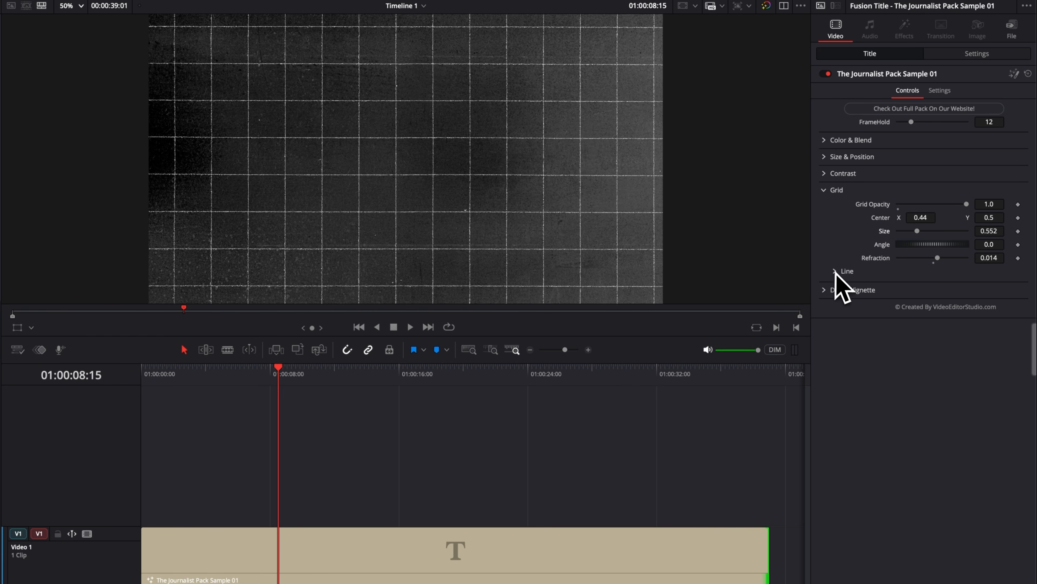
Try the Dash and Detail line styles on the grid.
left_click(836, 272)
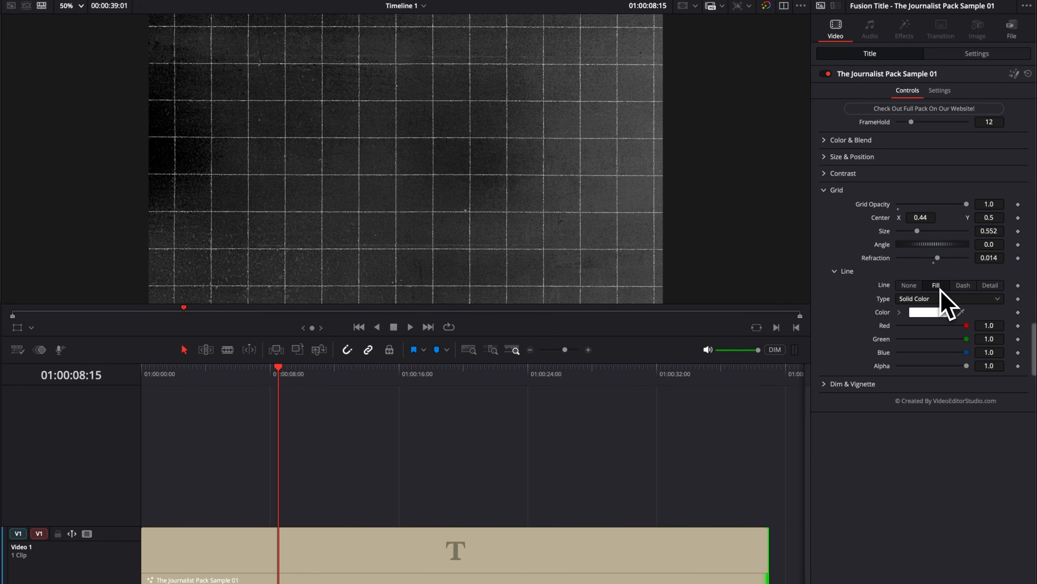
left_click(963, 284)
left_click(991, 285)
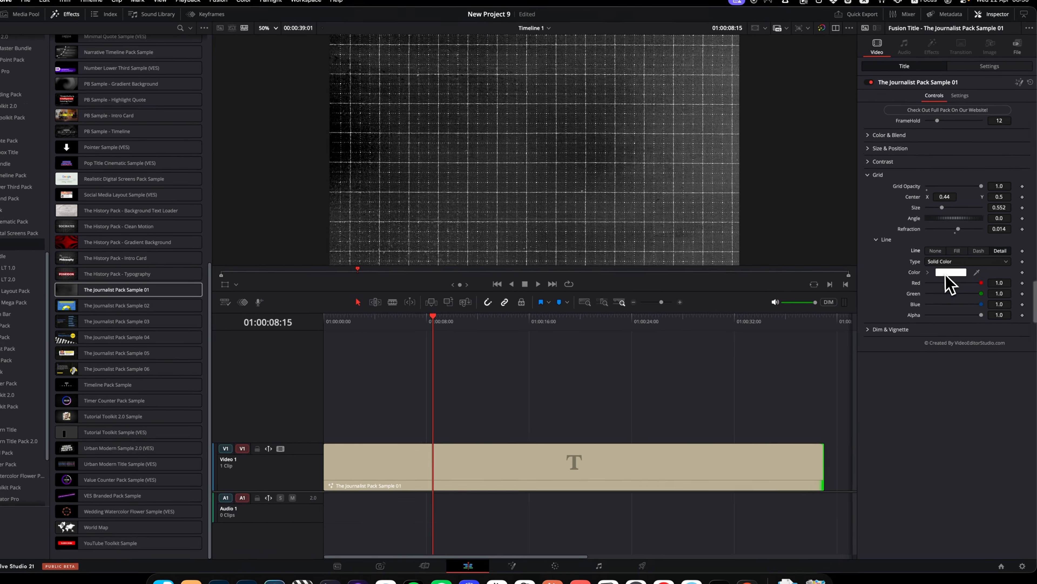
Try darker greys for the grid lines, down to a red value of 0.470588, and set the grid's Size to 0.25.
left_click(927, 312)
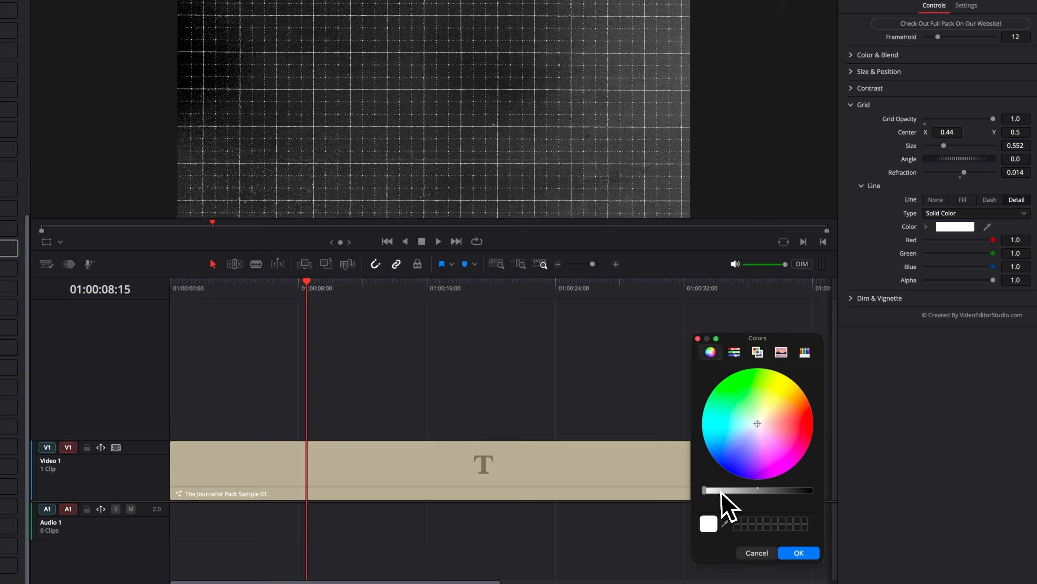
left_click_drag(783, 467, 786, 466)
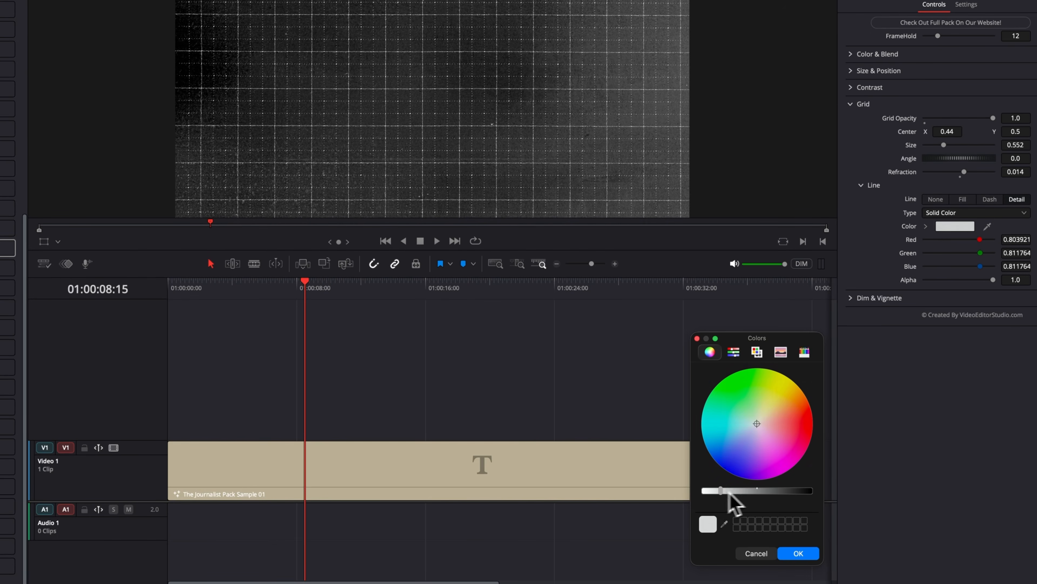
left_click_drag(729, 492, 760, 491)
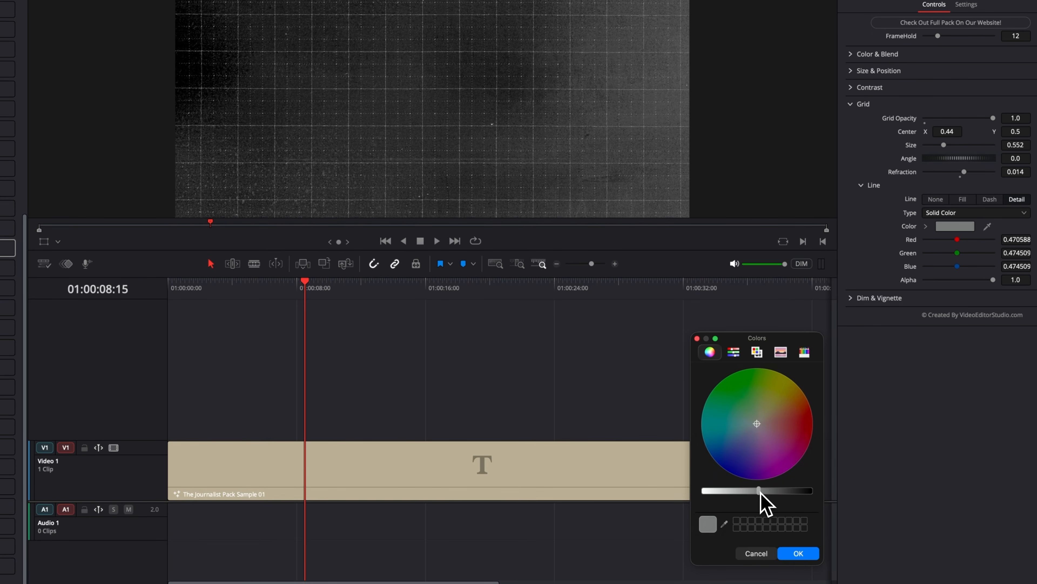
left_click(805, 421)
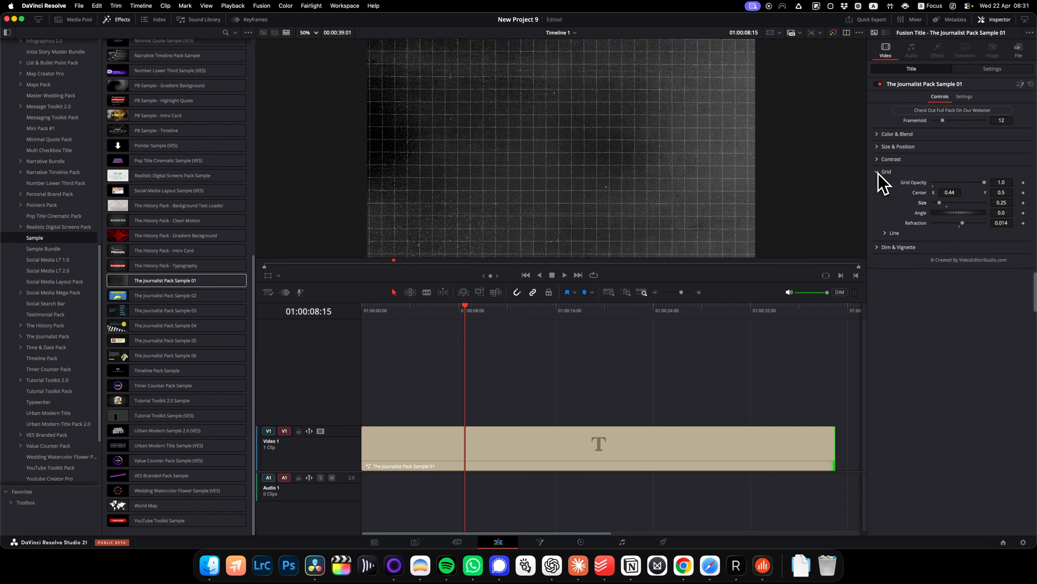
left_click(877, 172)
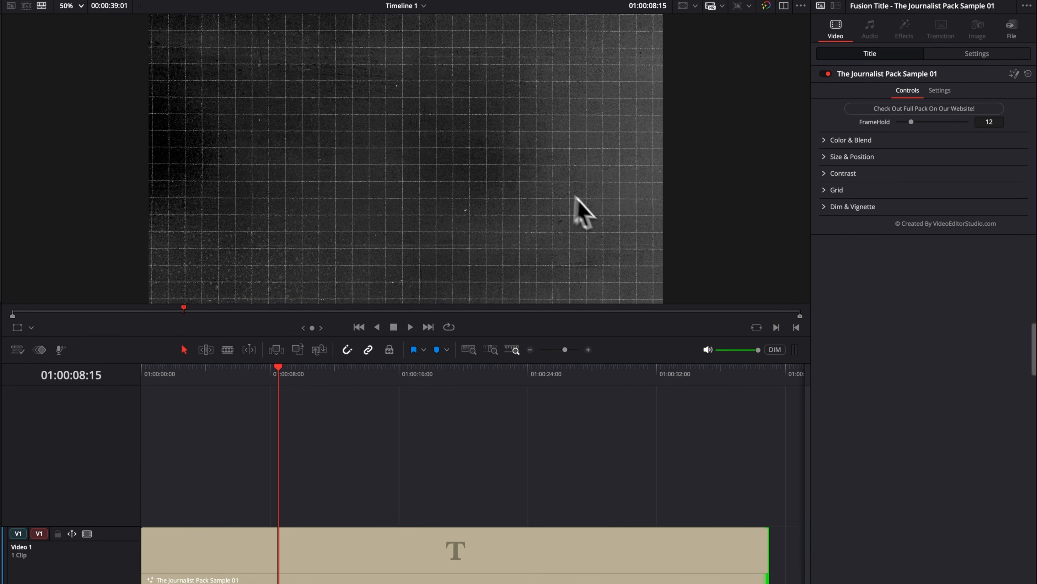
Darken the background's edges with the vignette, lowering its Transparency to 0.0 and adjusting its Size, and play the timeline from the start.
left_click(829, 206)
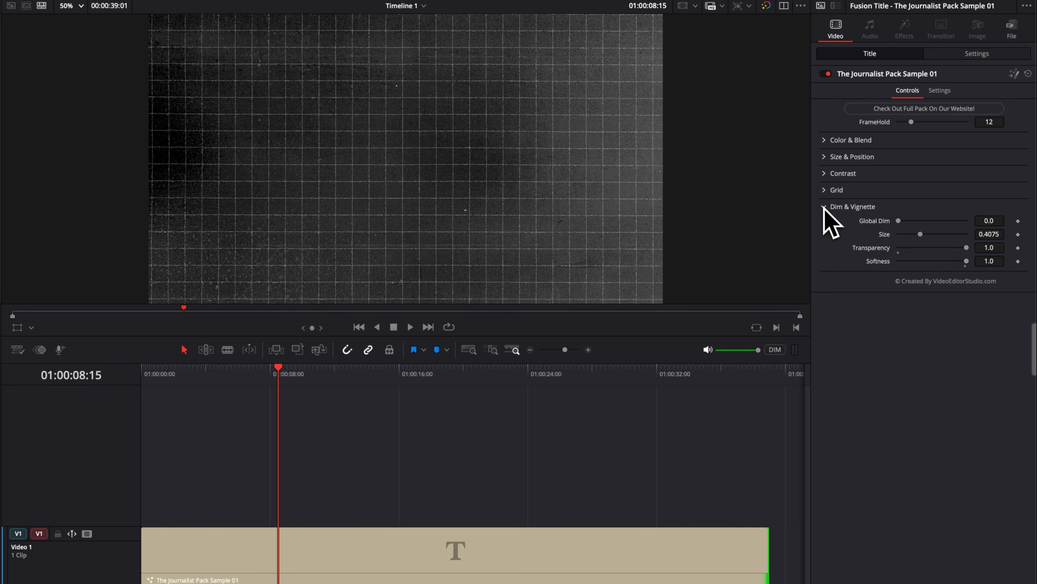
left_click_drag(900, 223, 937, 224)
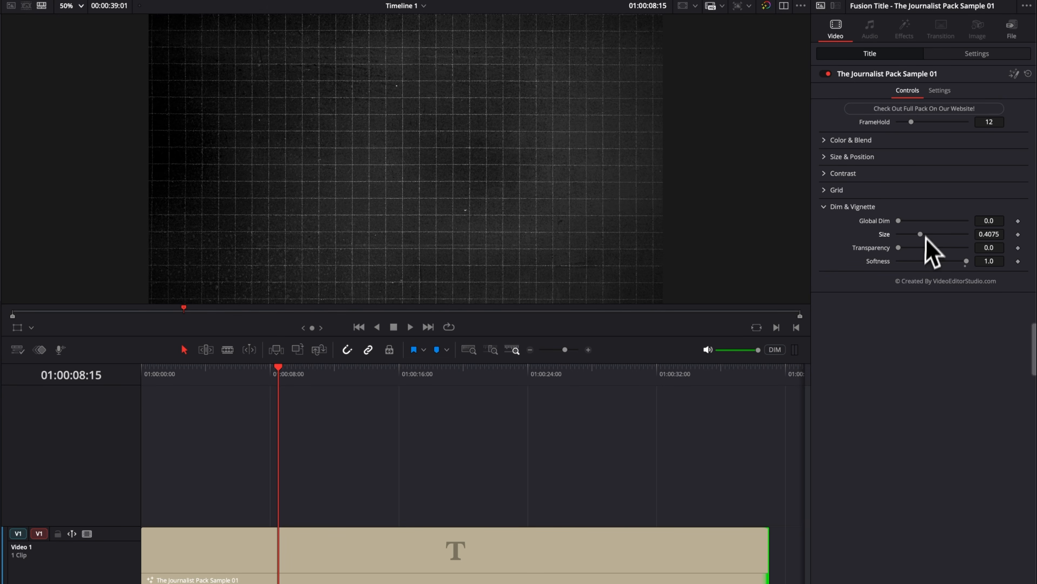
mouse_move(928, 236)
left_mouse_down()
mouse_move(900, 240)
mouse_move(963, 261)
mouse_move(913, 262)
mouse_move(947, 262)
mouse_move(933, 248)
mouse_move(955, 248)
mouse_move(922, 247)
left_mouse_up()
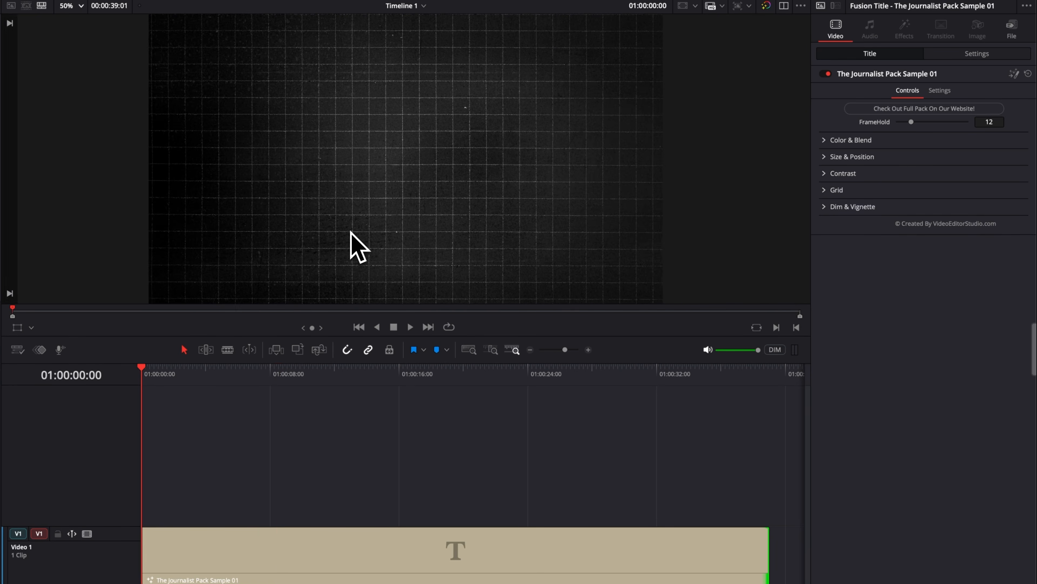
key("space")
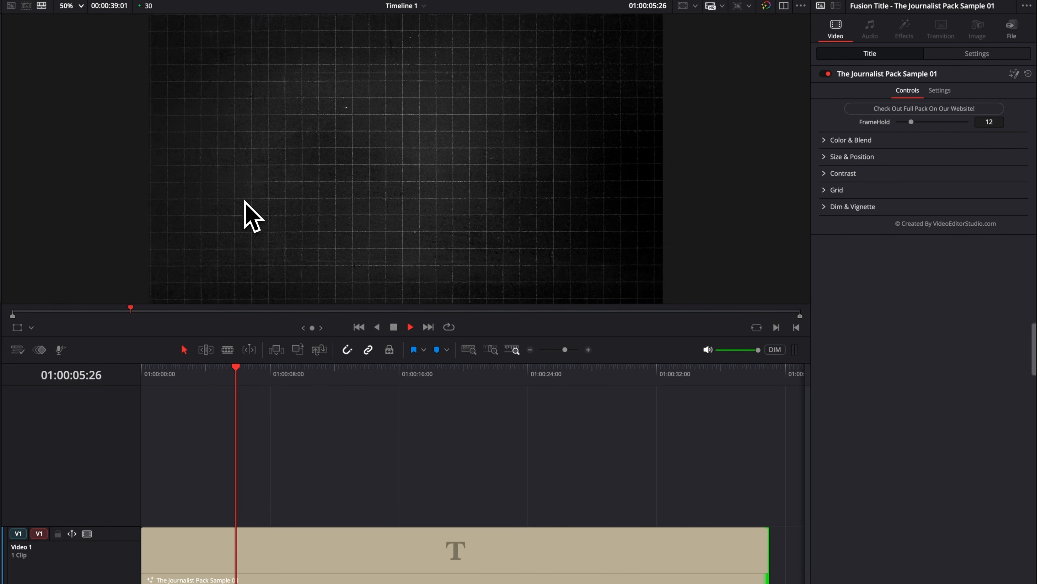
key("space")
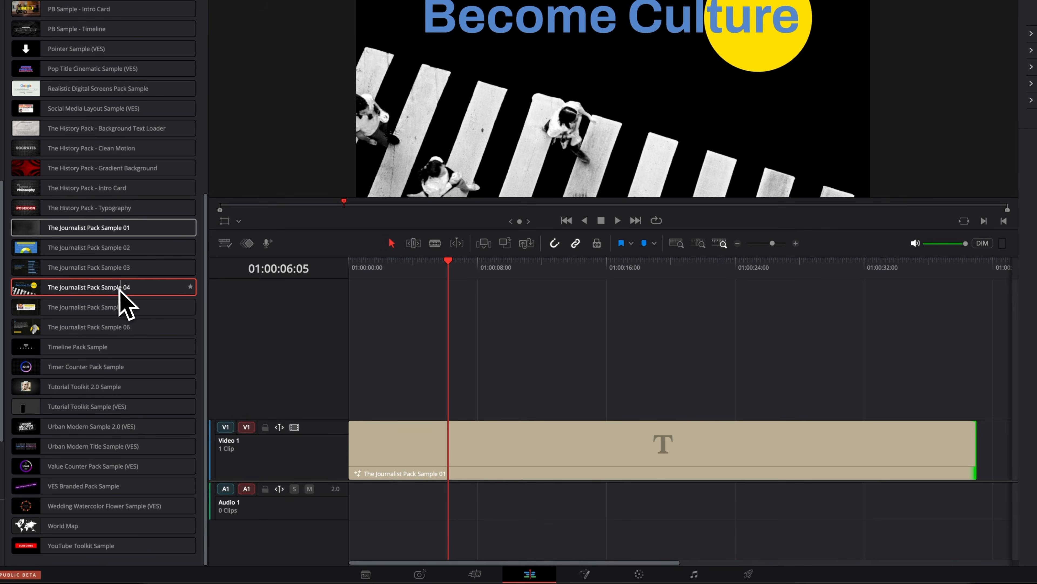
Add The Journalist Pack Sample 04 title on a new Video 2 track above the background, at the start of the timeline.
left_click_drag(119, 287, 352, 394)
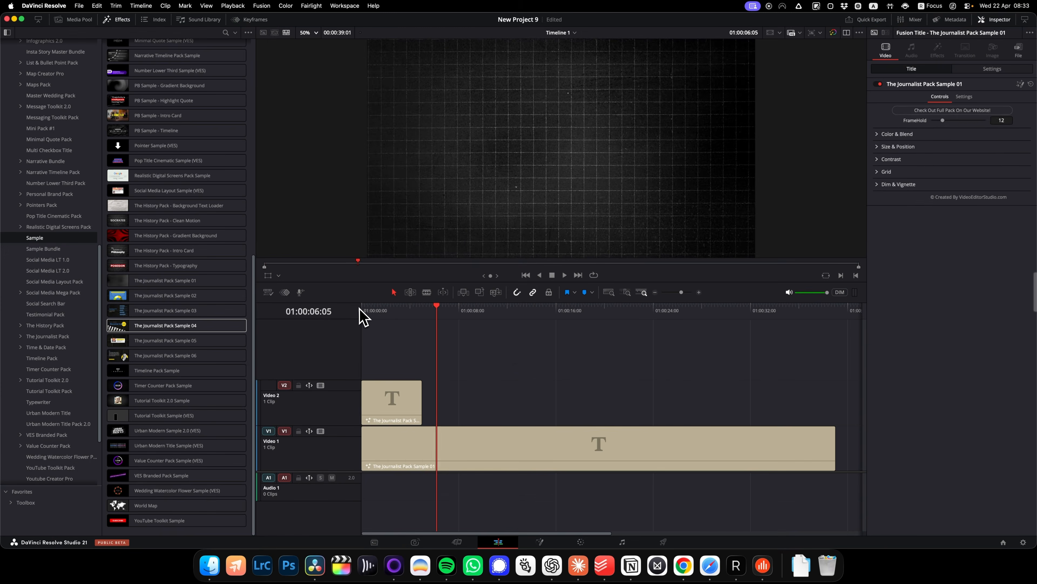
Play the timeline from the start and set the render cache mode to Smart.
left_click(360, 310)
key("space")
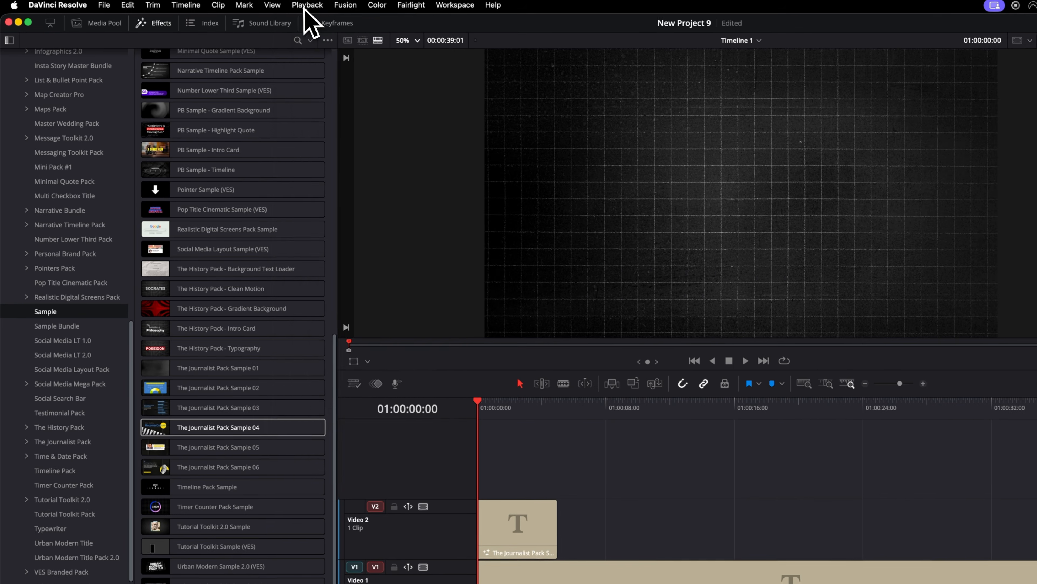
left_click(232, 6)
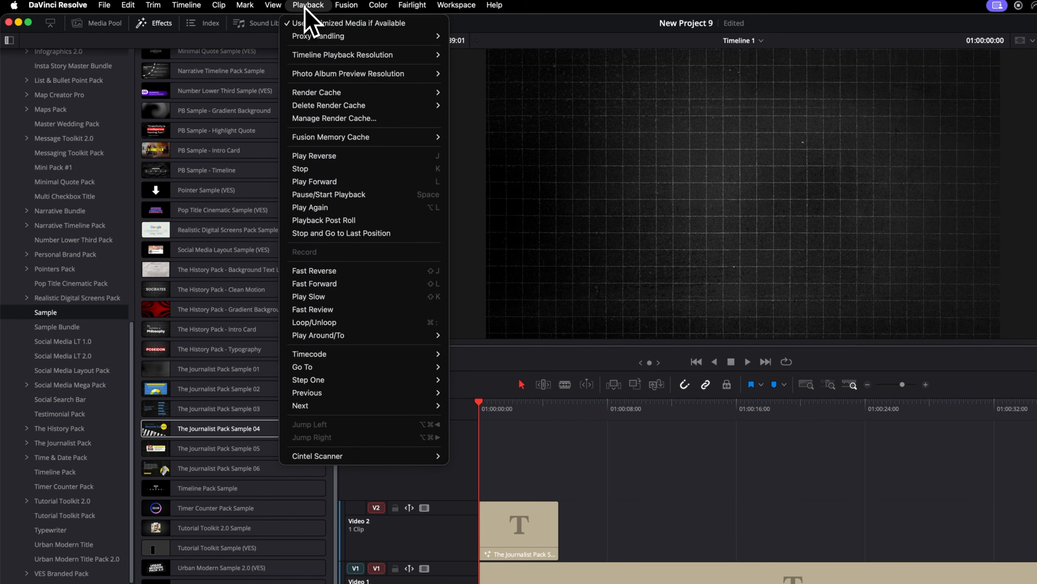
mouse_move(329, 92)
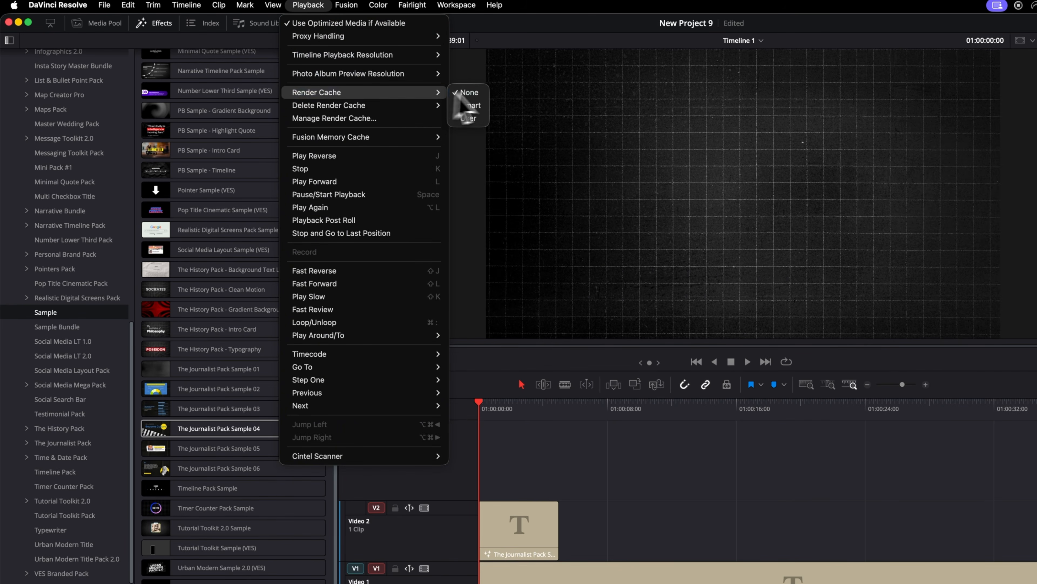
left_click(482, 106)
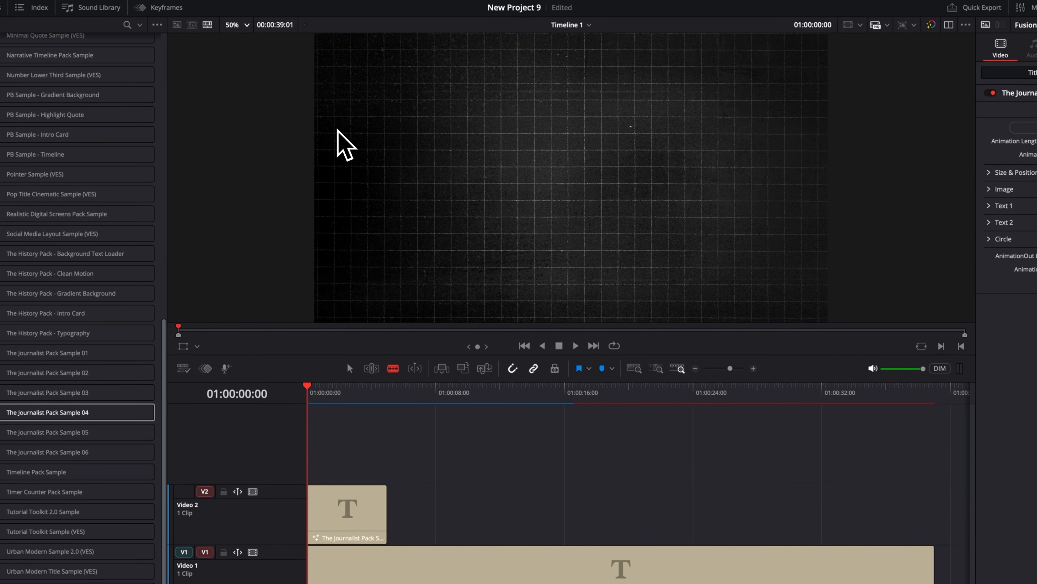
Play the cached Sample 04 title from the start of the timeline to review its entrance animation.
key("space")
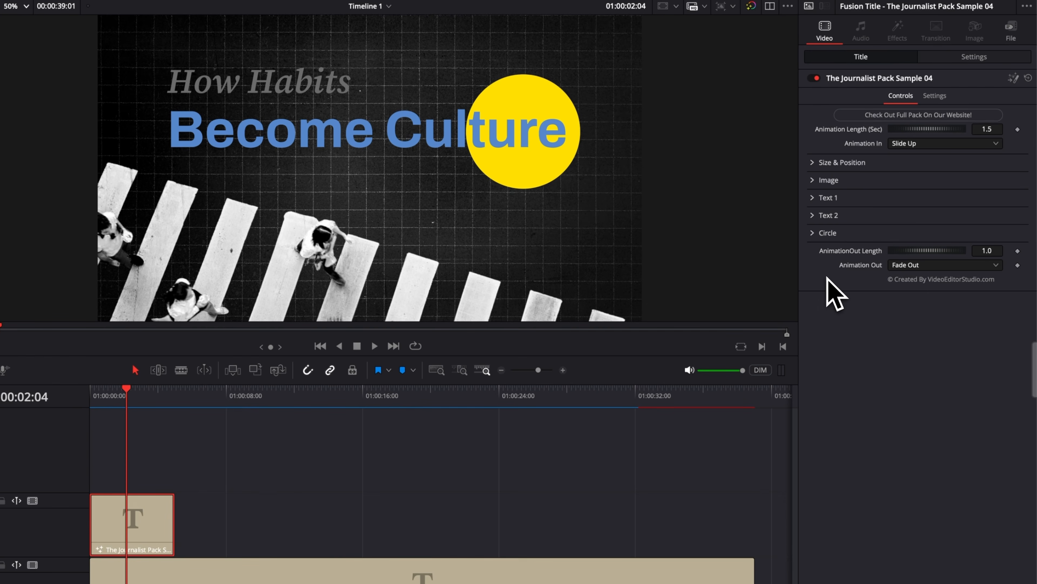
left_click(86, 397)
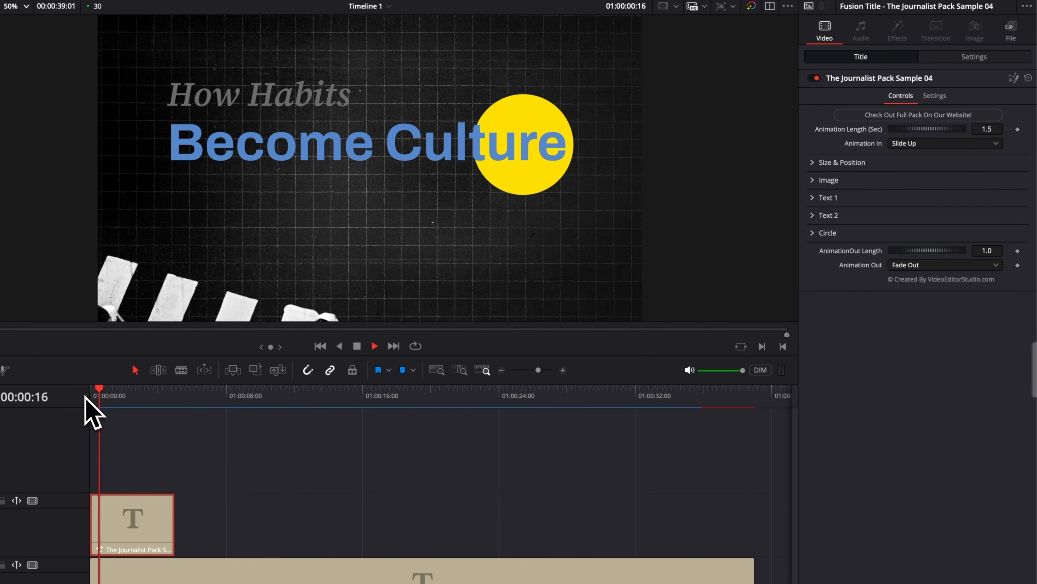
key("space")
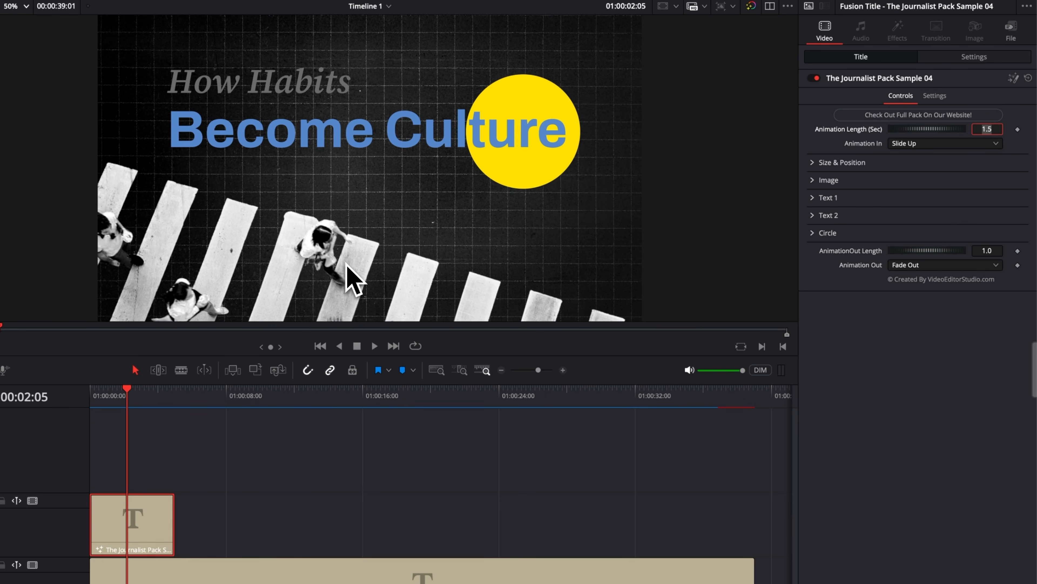
Set the Sample 04 title's Animation Length to 3 seconds and extend its clip's end slightly past 01:00:08:00.
type("3")
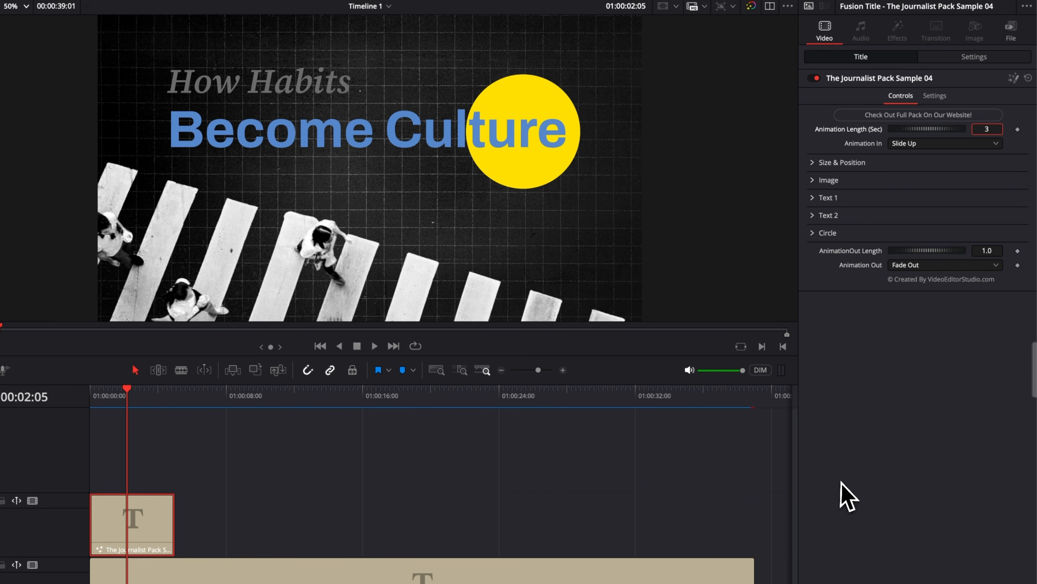
key("Return")
left_click_drag(174, 531, 239, 535)
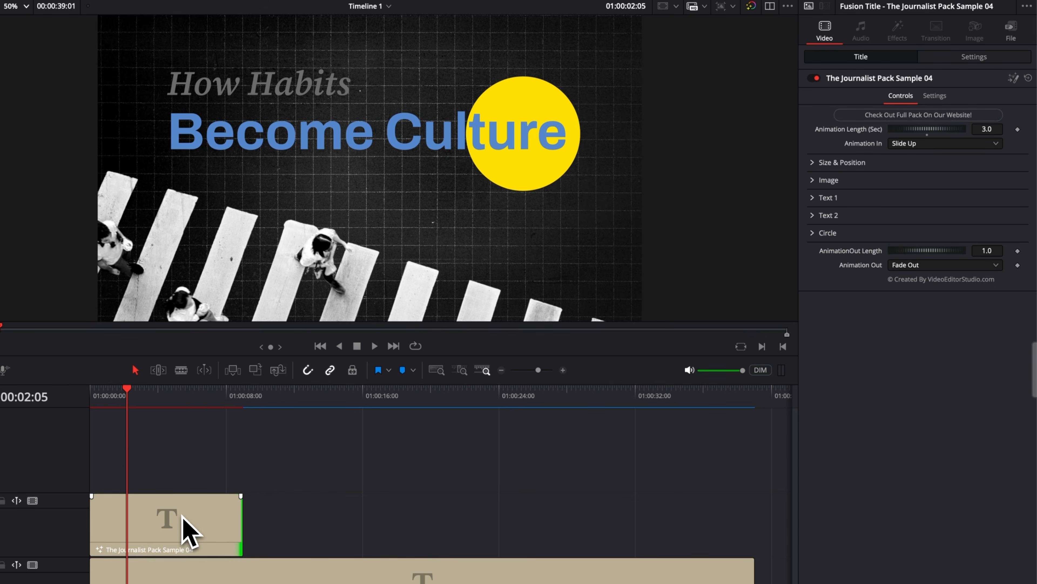
Play the extended title from the start of the timeline to check its slower entrance animation.
key("Home")
key("space")
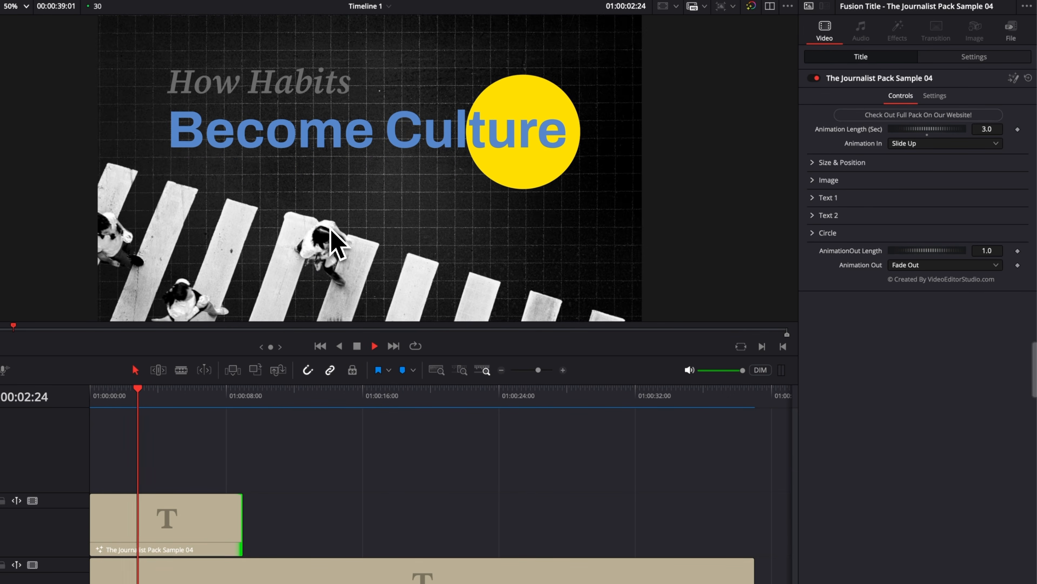
key("space")
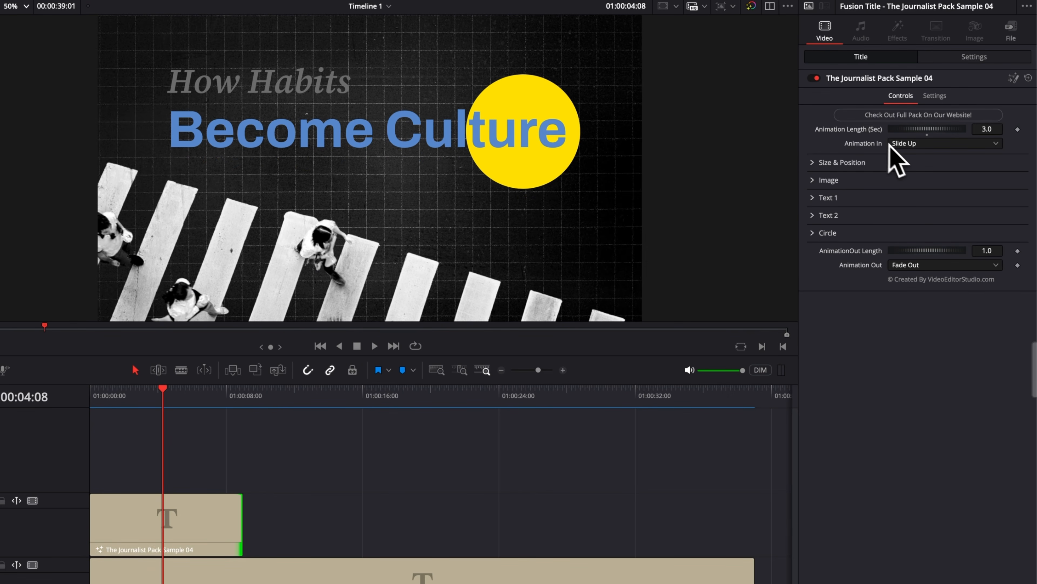
Try Slide Down as the title's Animation In, and return it to Slide Up.
left_click(915, 143)
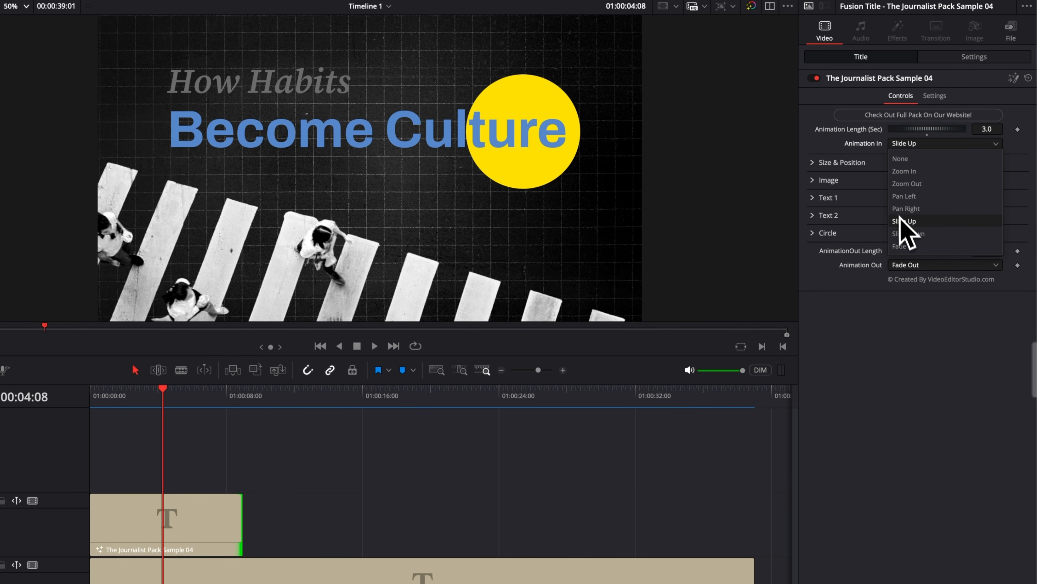
left_click(953, 236)
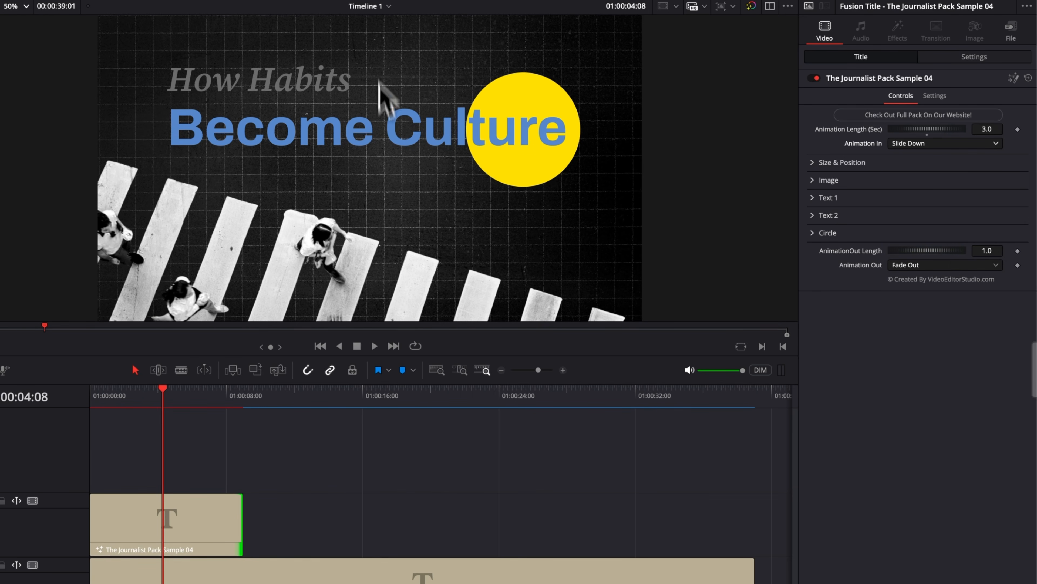
left_click(967, 144)
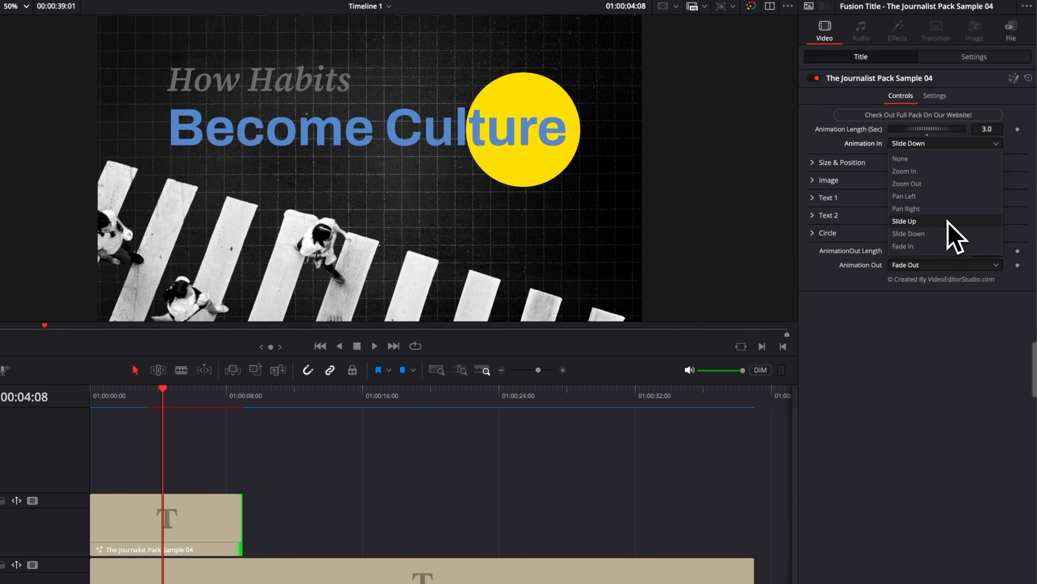
left_click(905, 221)
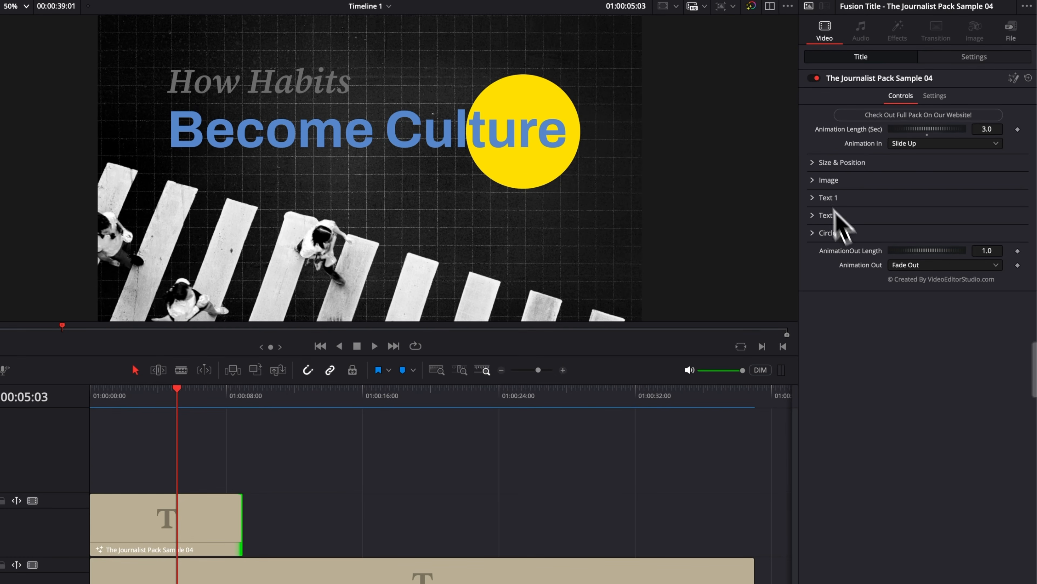
Try a Size of 1.13 and a Center X of 0.455 for the whole title, and reset both to their defaults.
left_click(813, 164)
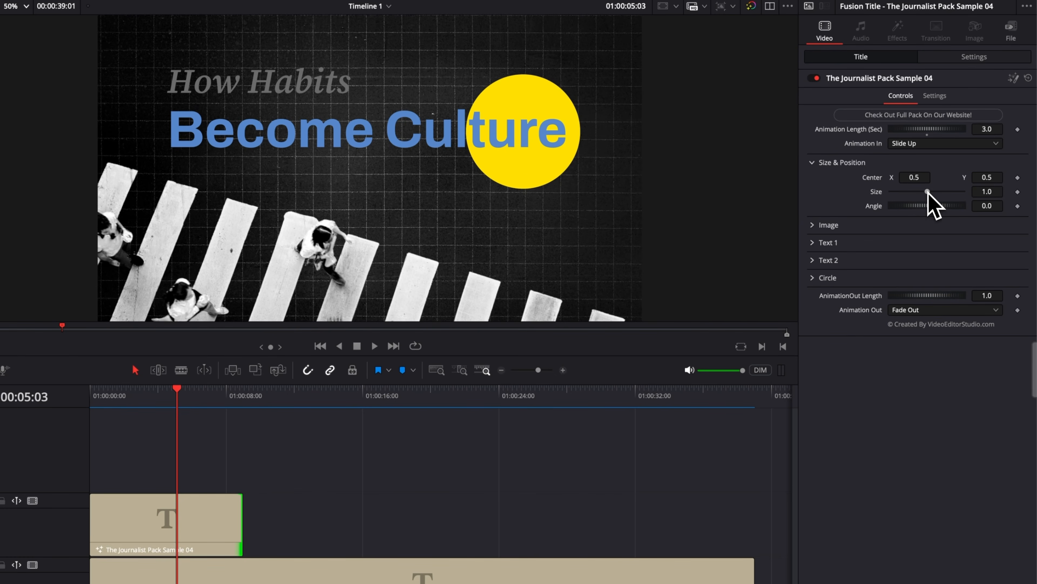
left_click_drag(928, 191, 931, 195)
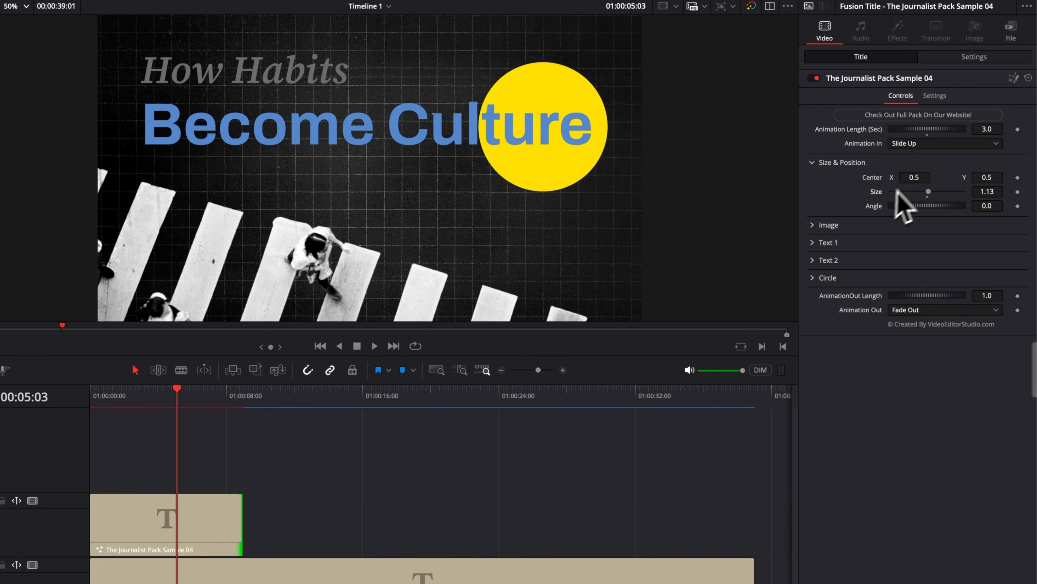
left_click_drag(914, 177, 249, 98)
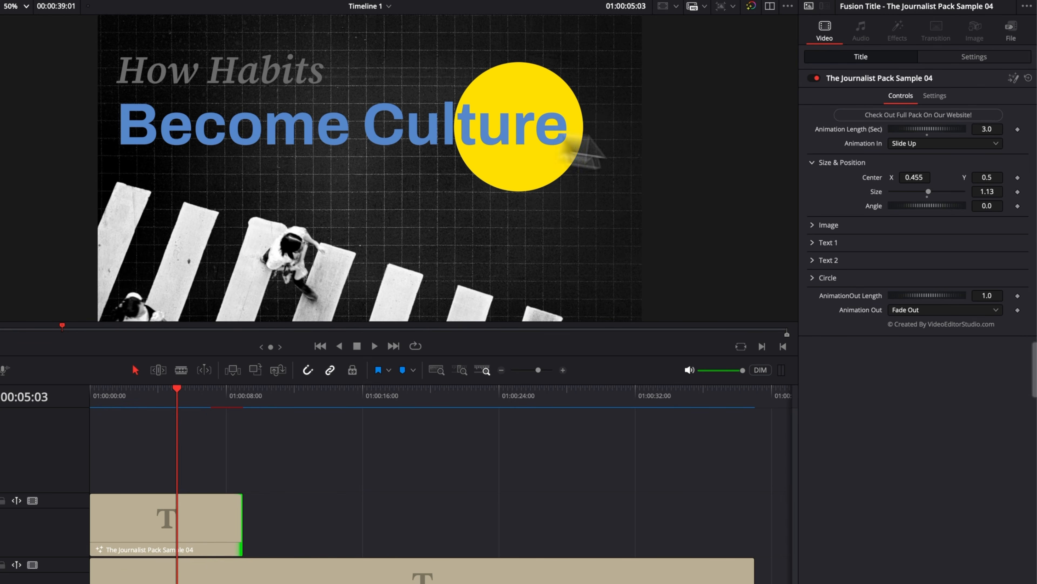
double_click(929, 196)
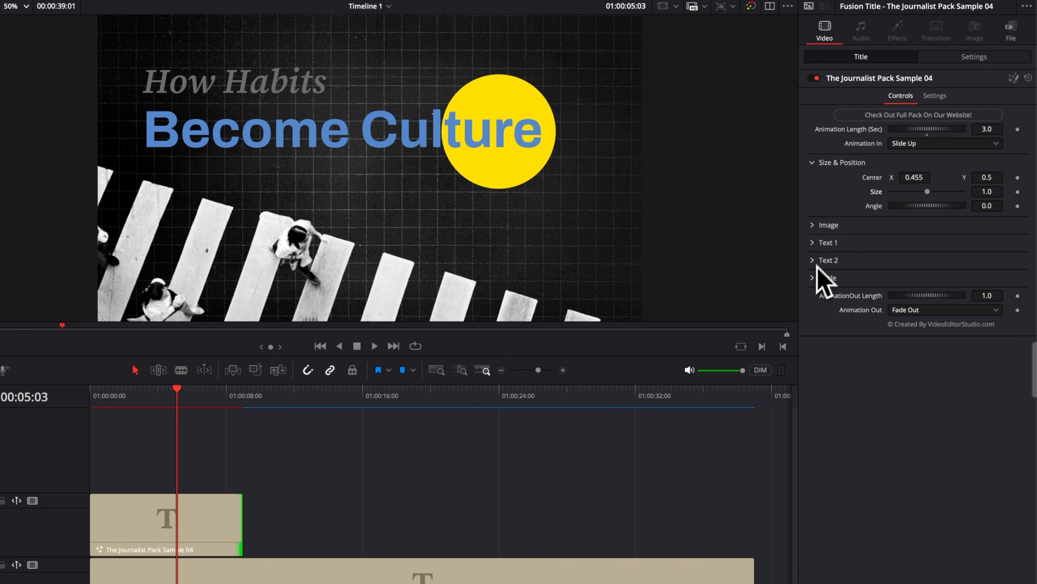
double_click(870, 179)
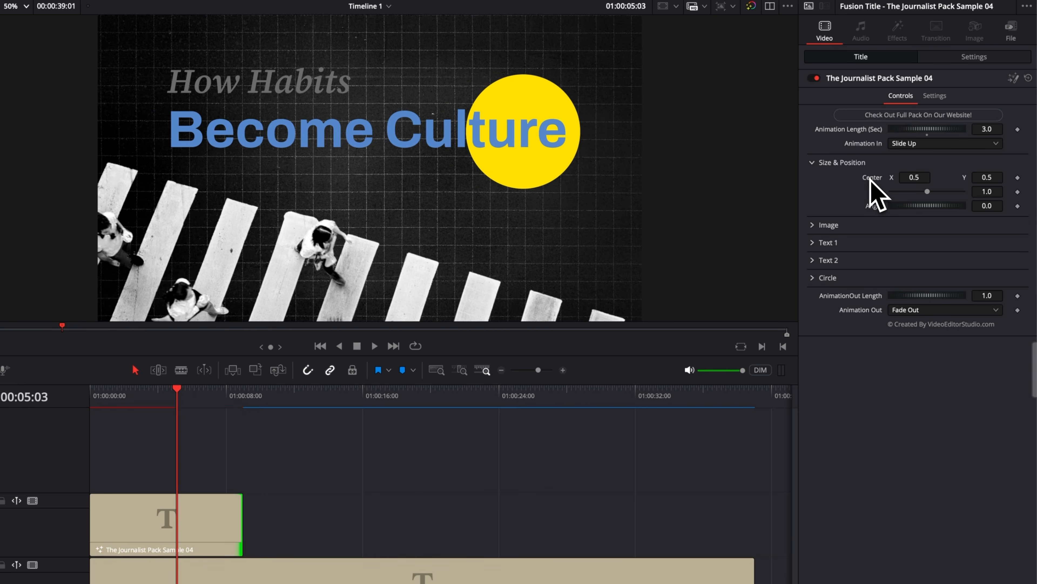
left_click(843, 163)
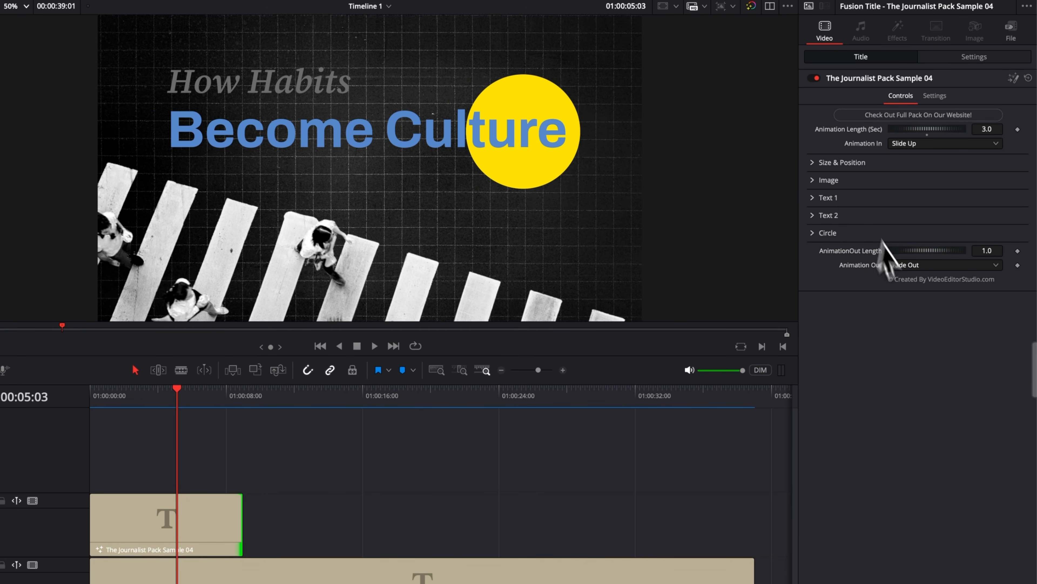
Replace the wording of Text 1 with "How to edit".
left_click(814, 198)
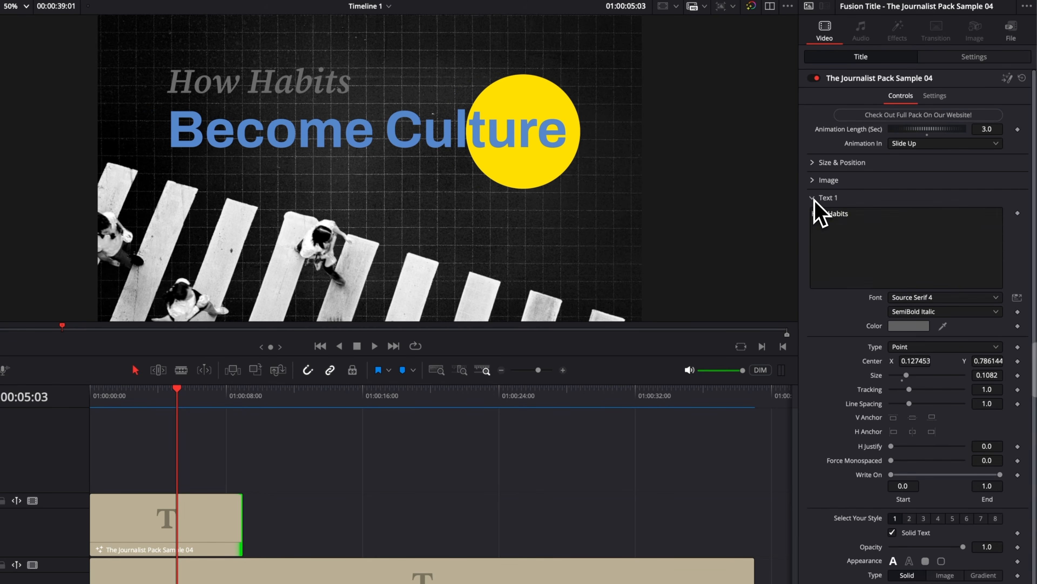
left_click(814, 198)
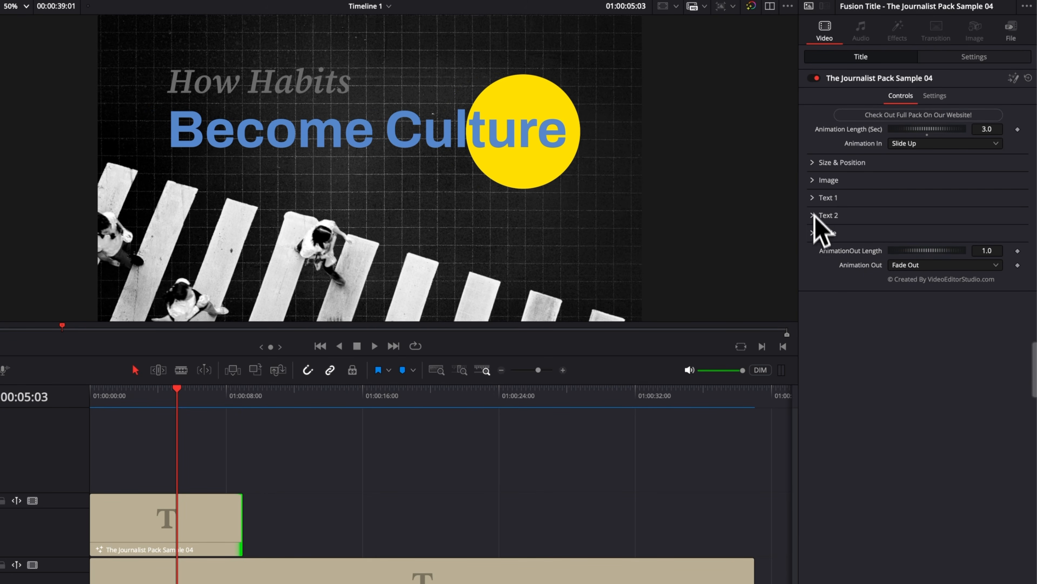
left_click(814, 199)
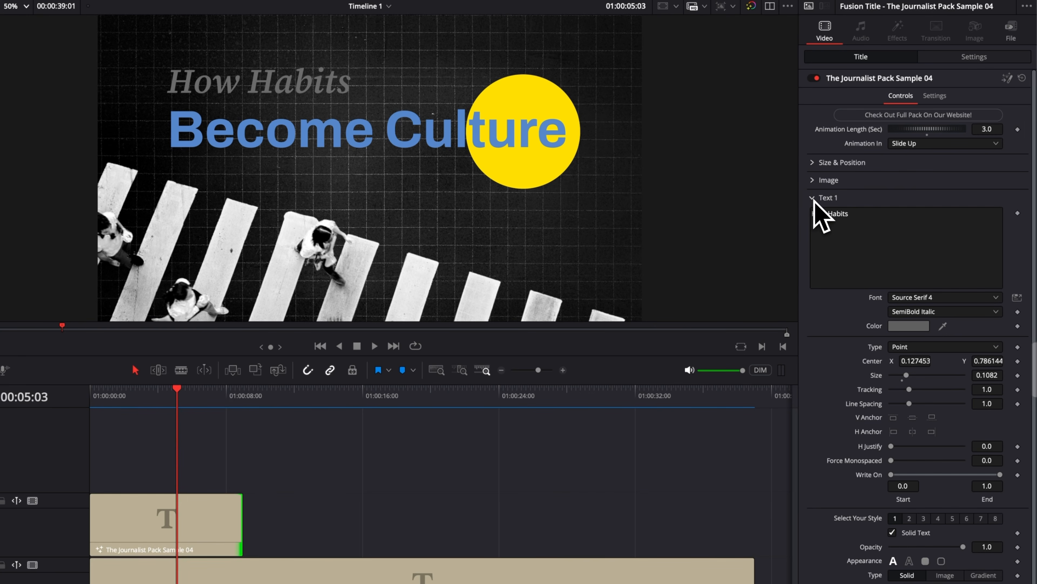
left_click(866, 216)
left_click_drag(870, 216, 765, 209)
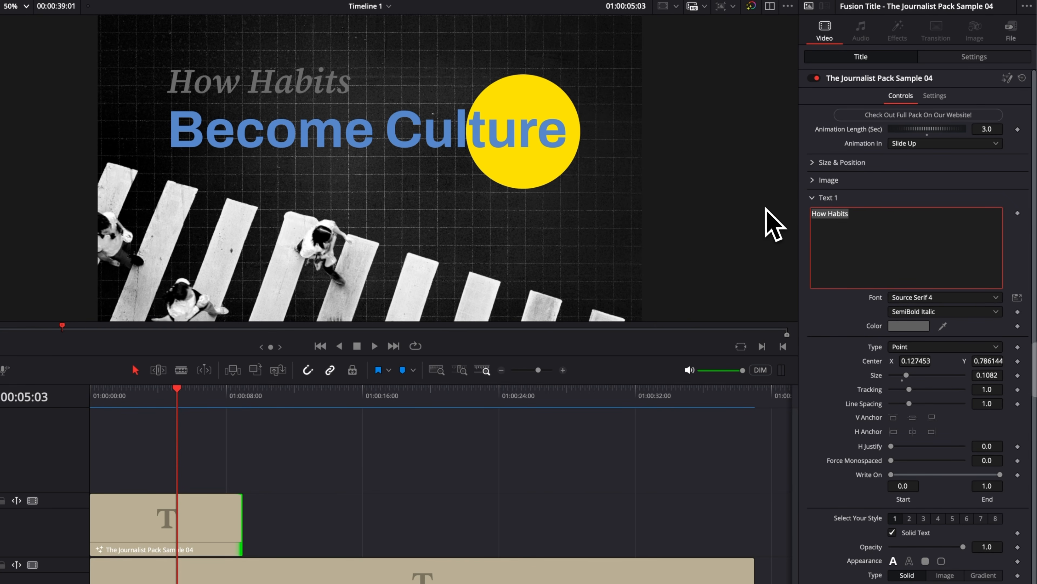
type("How ")
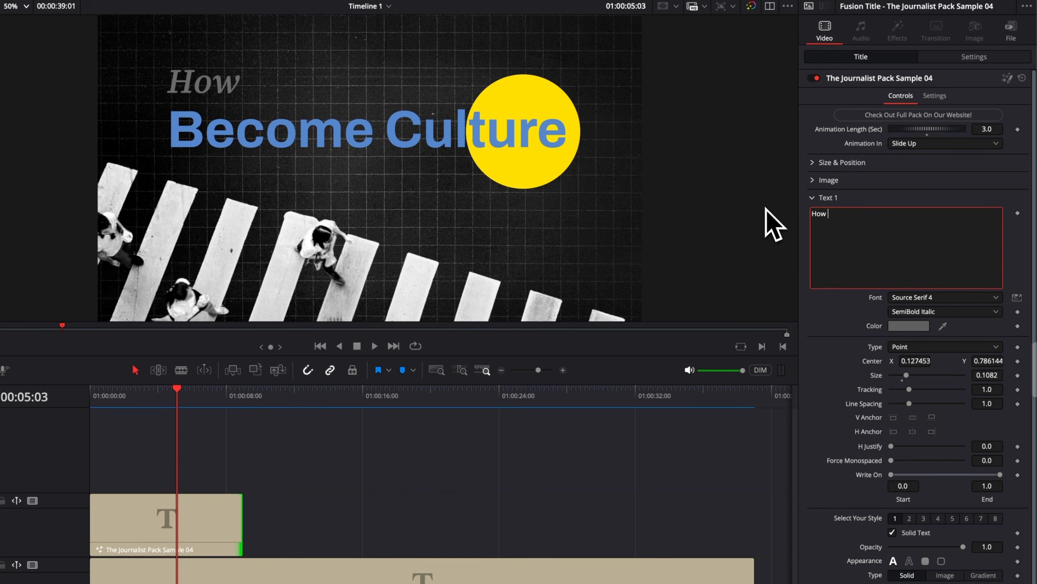
type("to edit")
Enable the Text Box in style 3 of Text 1 to put a background behind "How to edit".
scroll(861, 348, "down", 3)
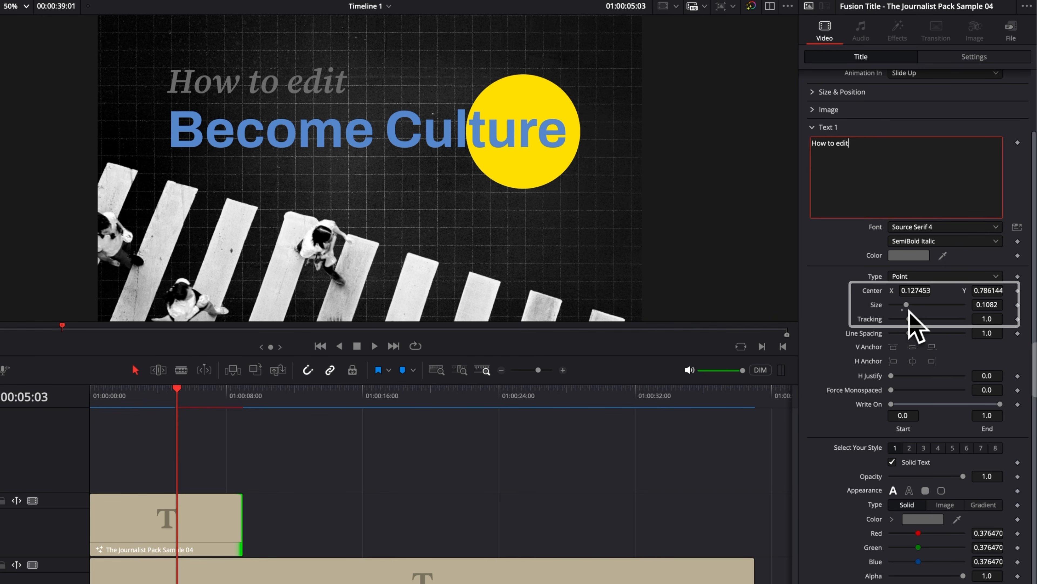
scroll(823, 423, "down", 2)
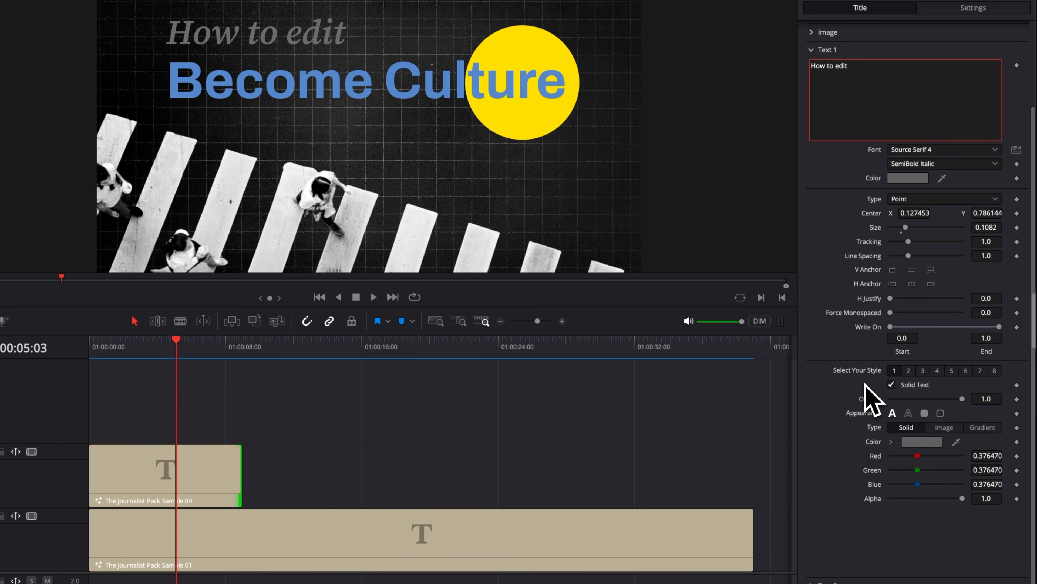
scroll(865, 383, "up", 3)
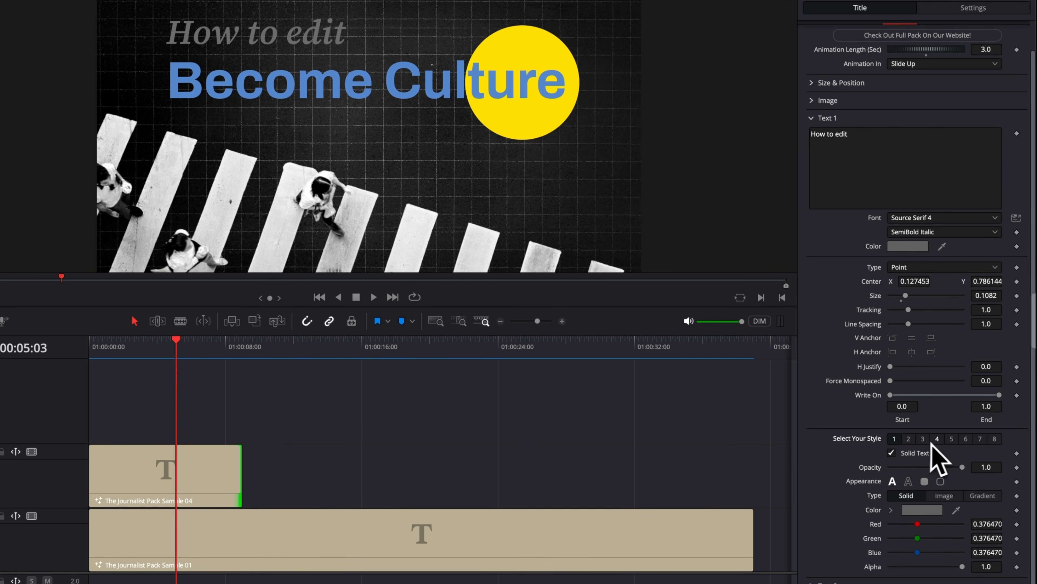
left_click(924, 439)
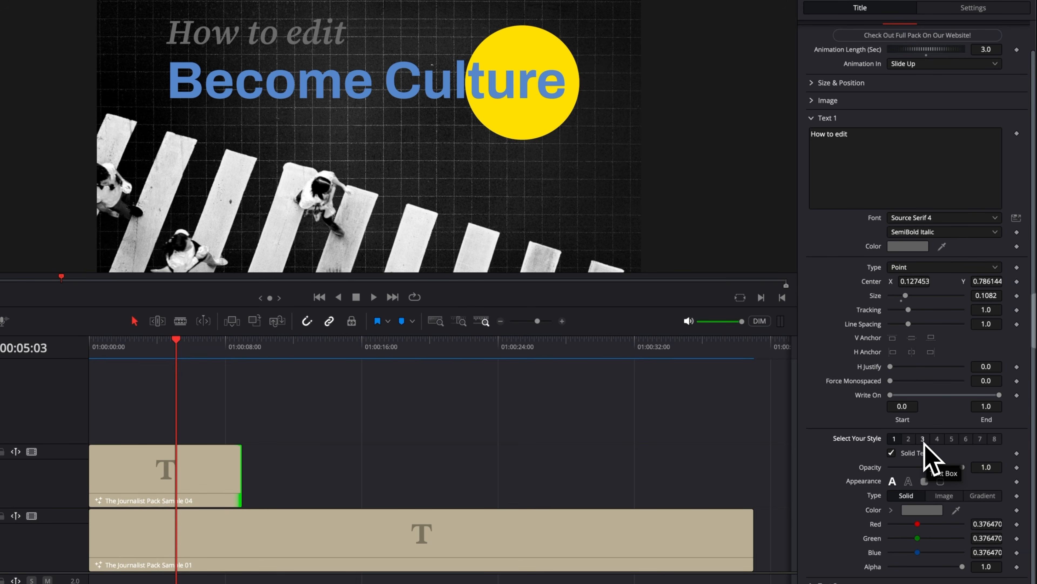
scroll(925, 451, "up", 1)
left_click(892, 484)
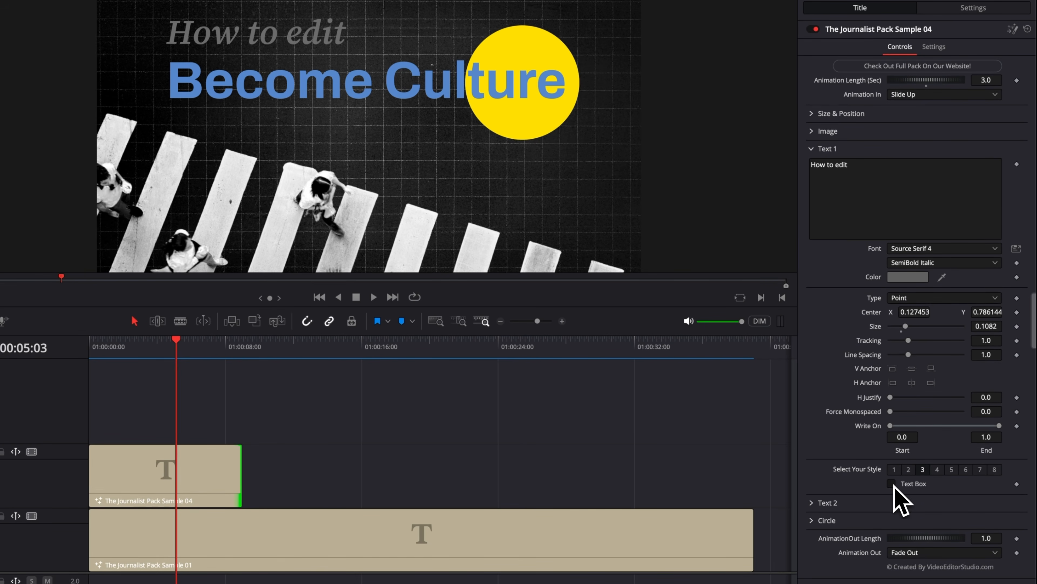
left_click(892, 484)
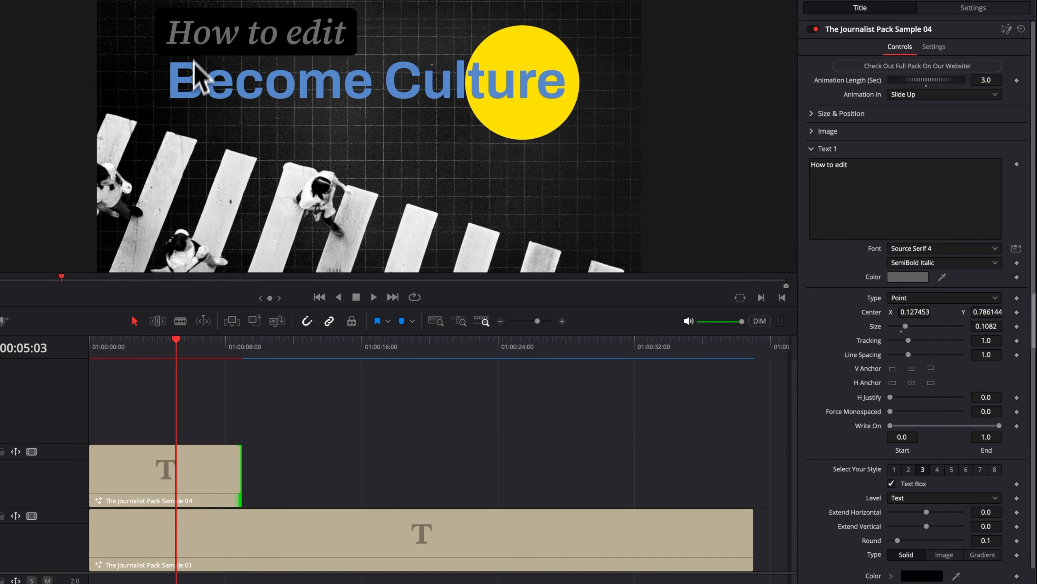
Try adding extra "s" letters to Text 1 to test the text box's width, and delete them again.
left_click(881, 167)
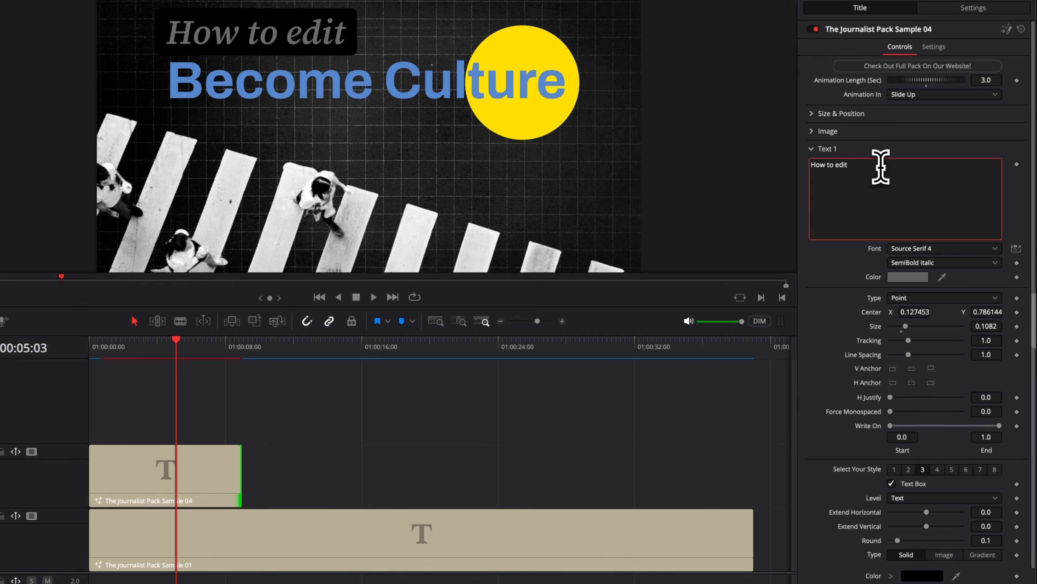
type("ssss")
key("BackSpace")
key("BackSpace")
key("BackSpace")
key("BackSpace")
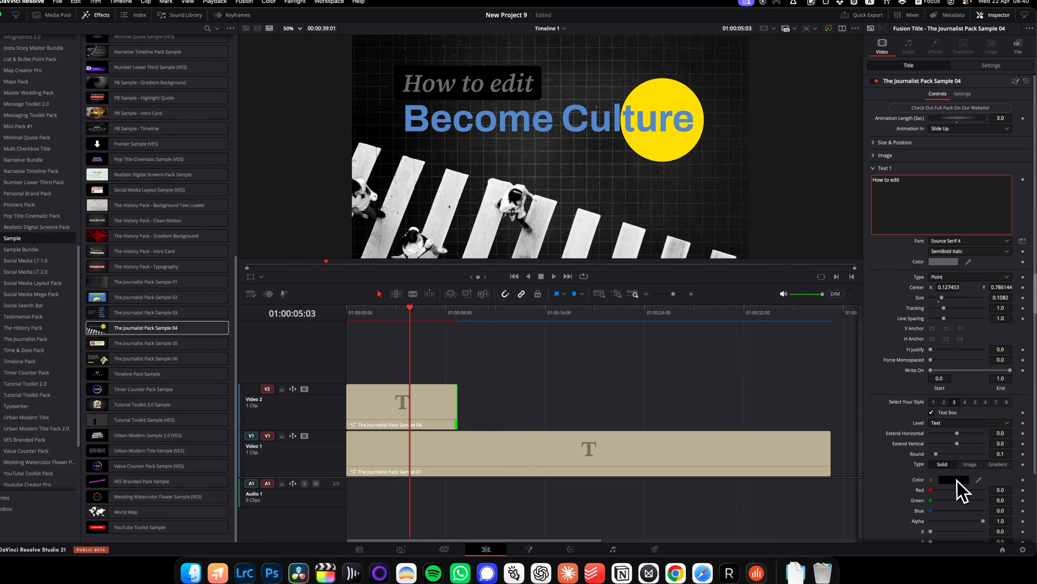
Fill the text box behind "How to edit" with the yellow sampled from the circle, and set the text color to white.
left_click(955, 480)
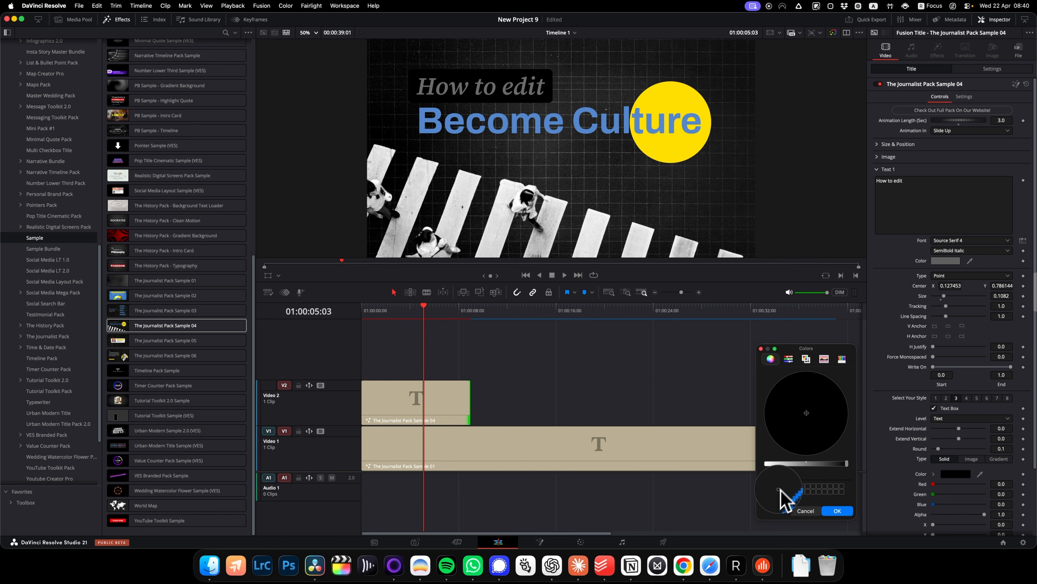
left_click(680, 106)
left_click(950, 262)
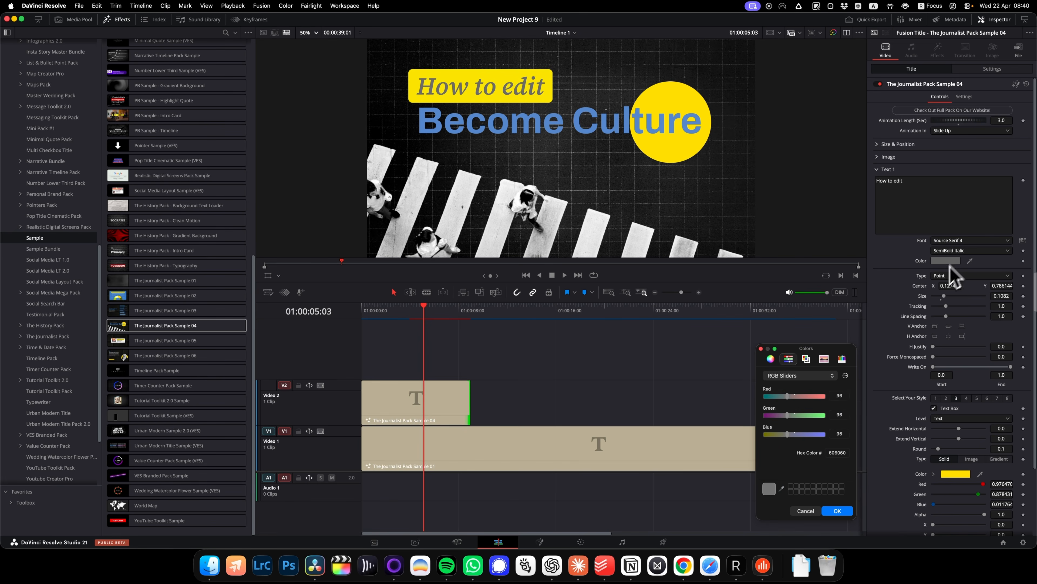
left_click(771, 359)
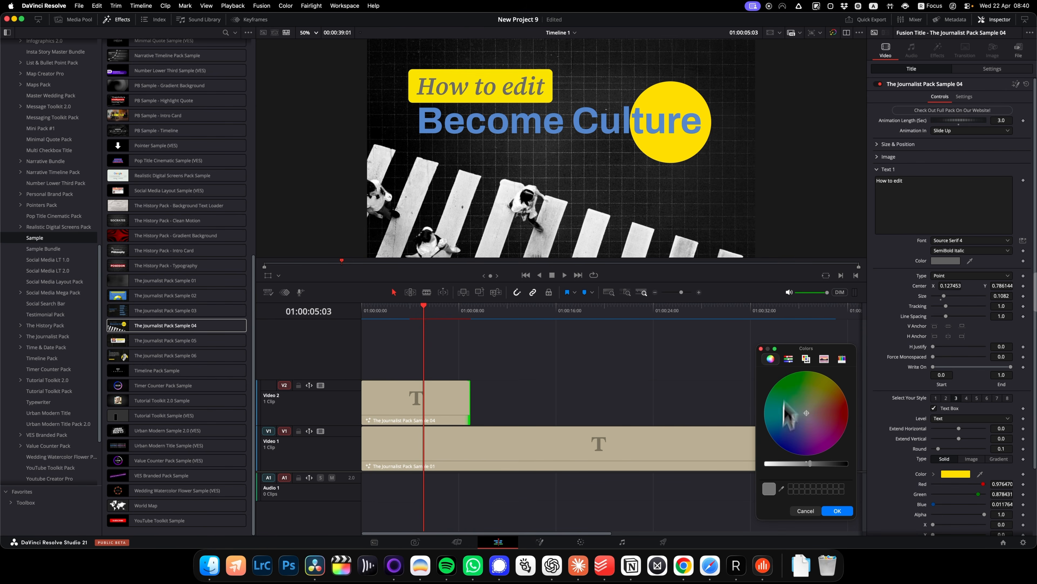
left_click_drag(810, 463, 848, 463)
left_click(838, 511)
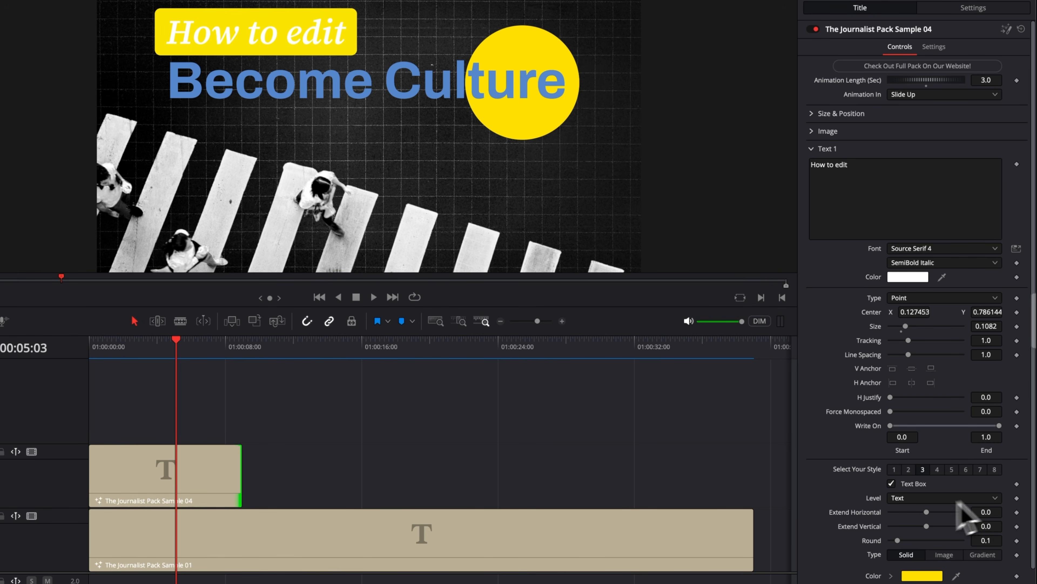
Try the red Text Outline in style 2 of Text 1, and disable it again.
left_click(909, 469)
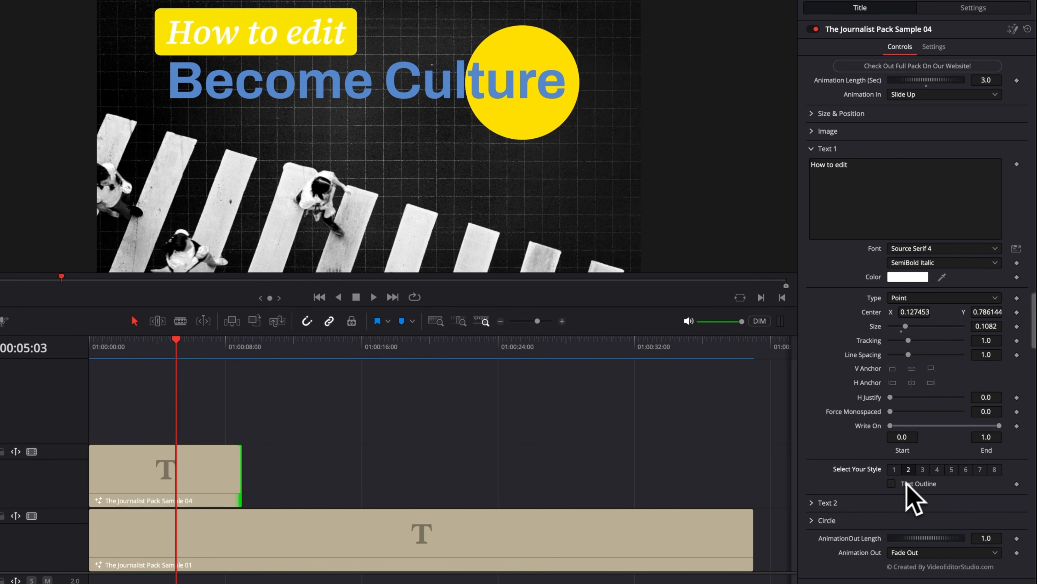
left_click(892, 484)
Enable the Text Box Outline in style 4 of Text 1 to add a border around the yellow box.
left_click(923, 470)
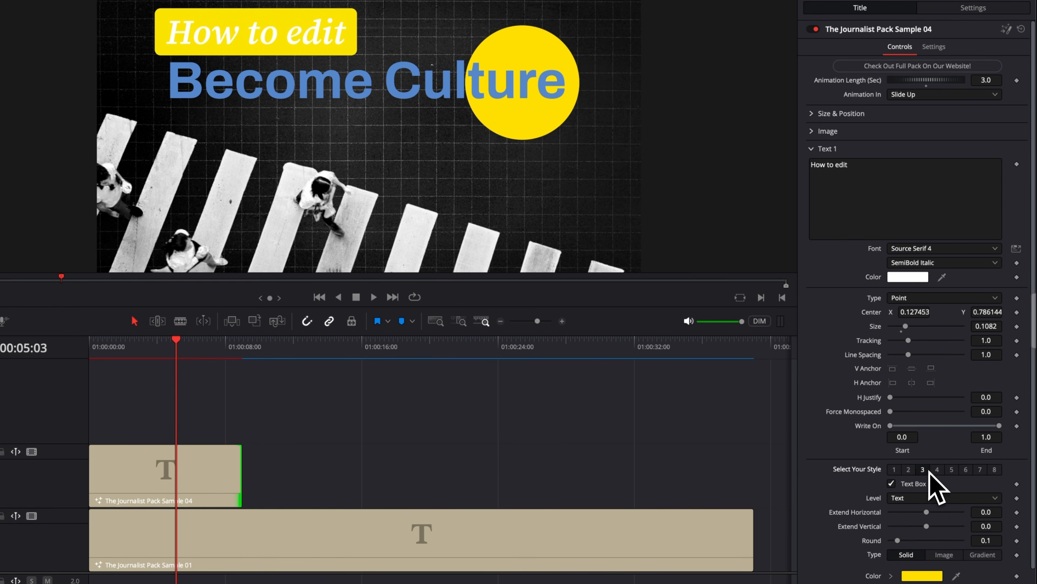
left_click(937, 470)
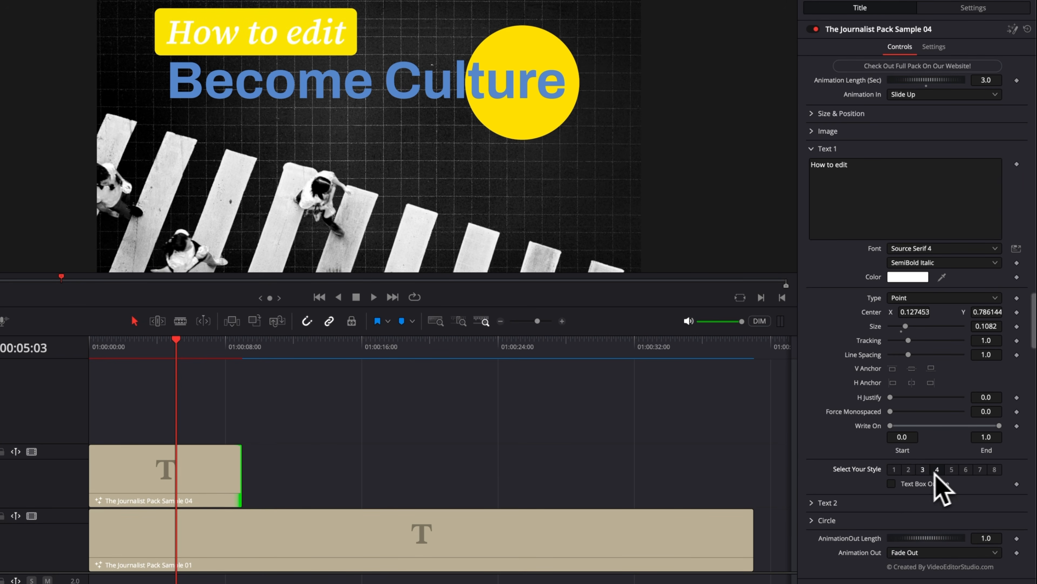
left_click(893, 483)
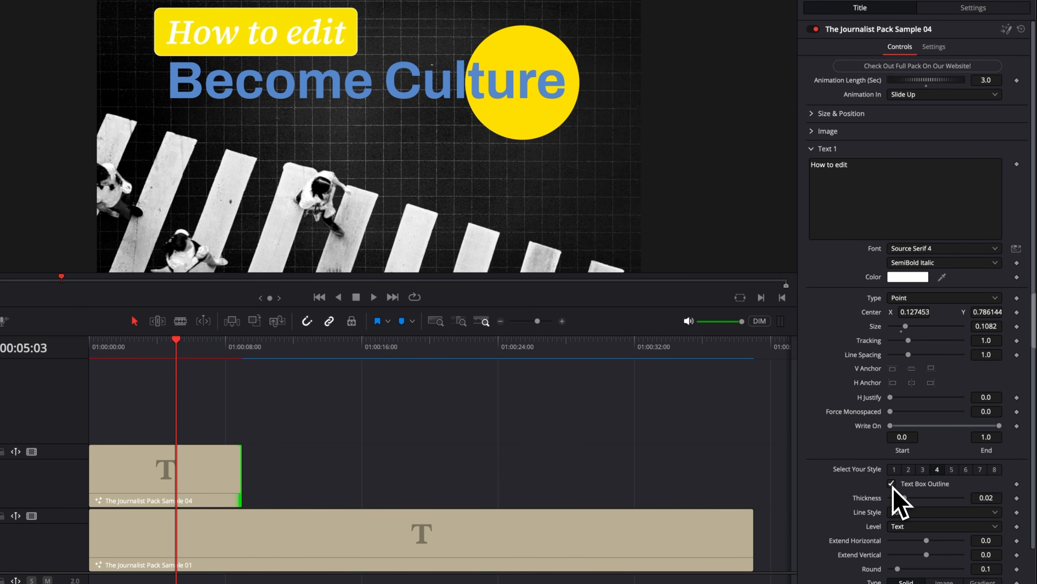
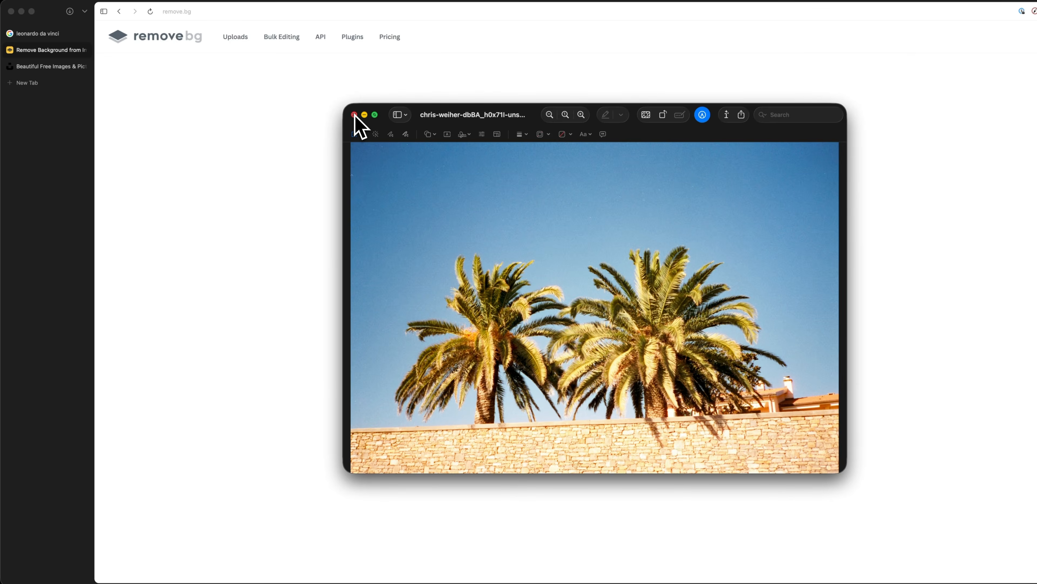
Close the palm tree photo's preview, upload the photo to remove.bg, and download the free Preview cutout (607 x 411).
left_click(354, 115)
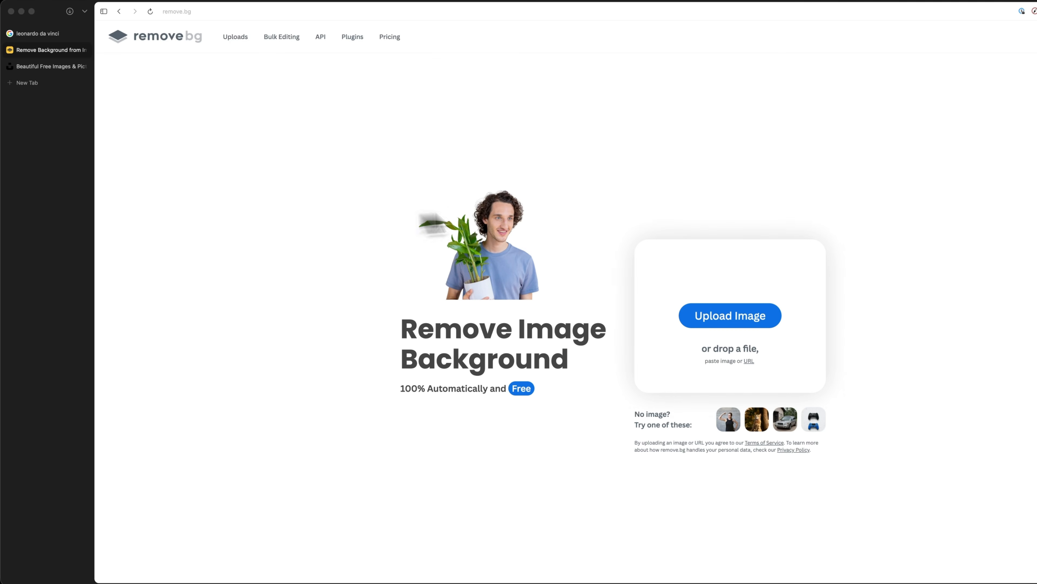
left_click(737, 325)
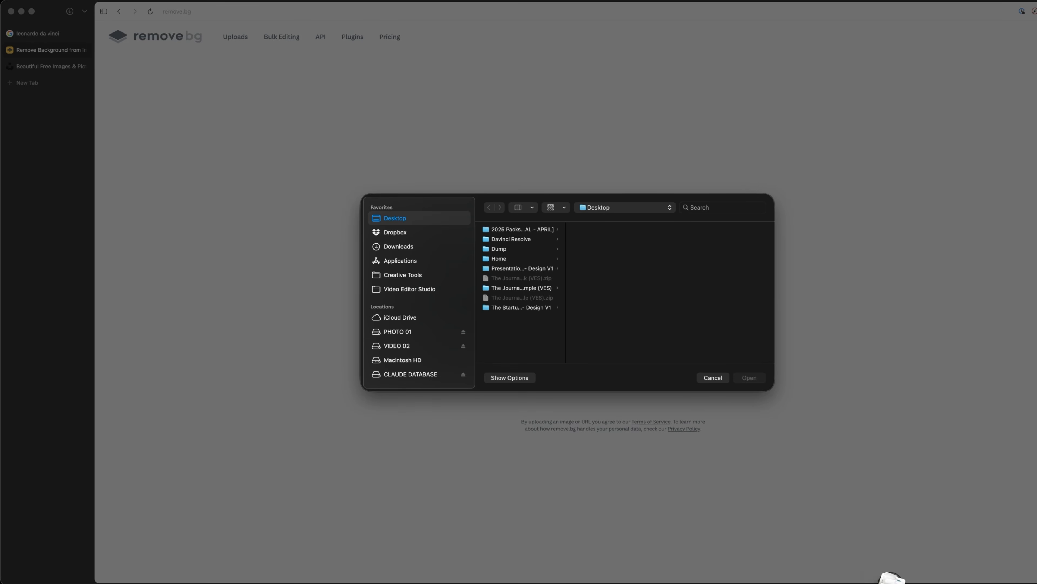
left_click(893, 576)
left_click_drag(835, 519, 678, 317)
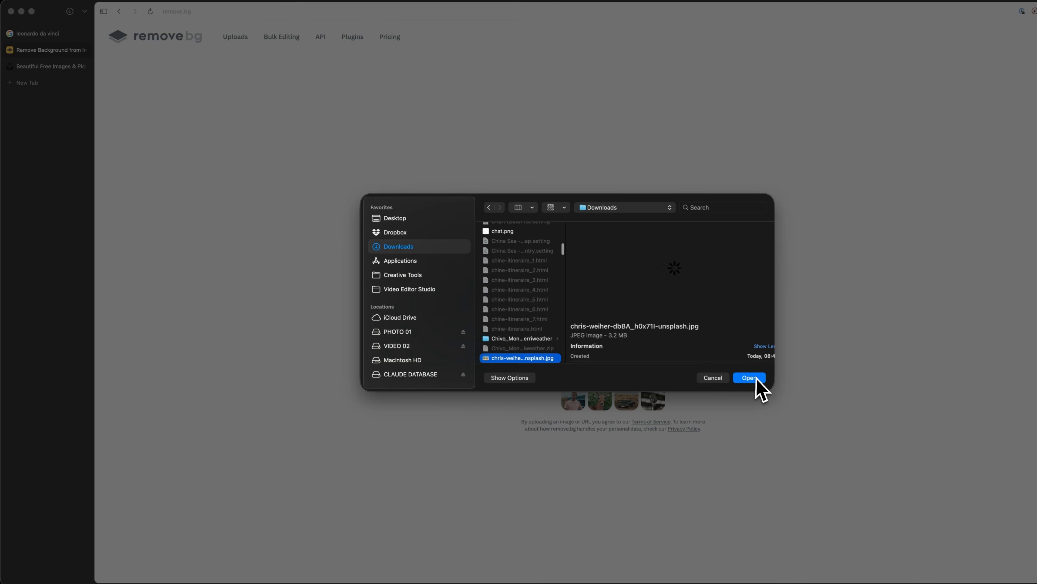
left_click(754, 378)
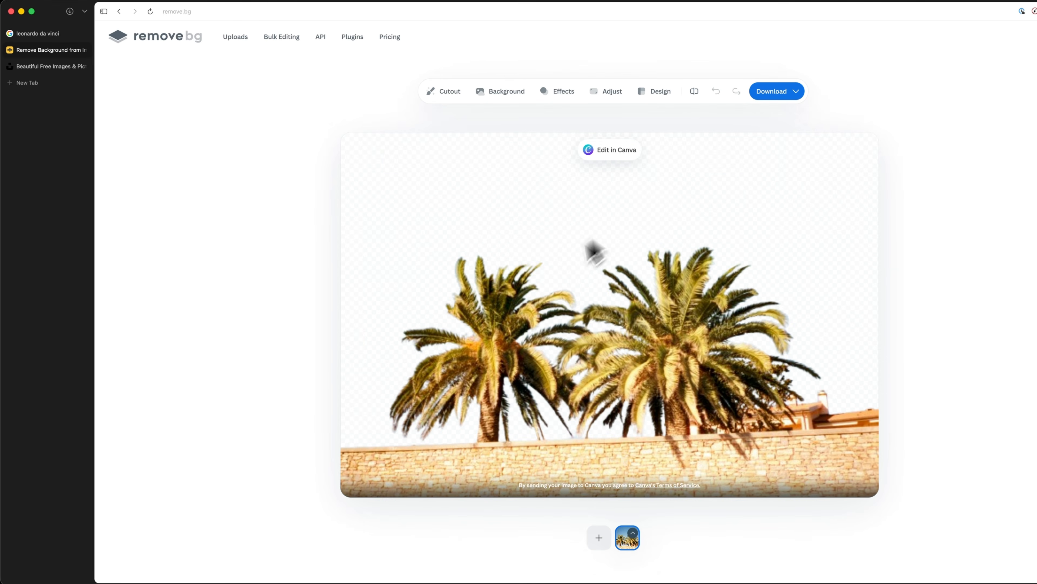
left_click(790, 91)
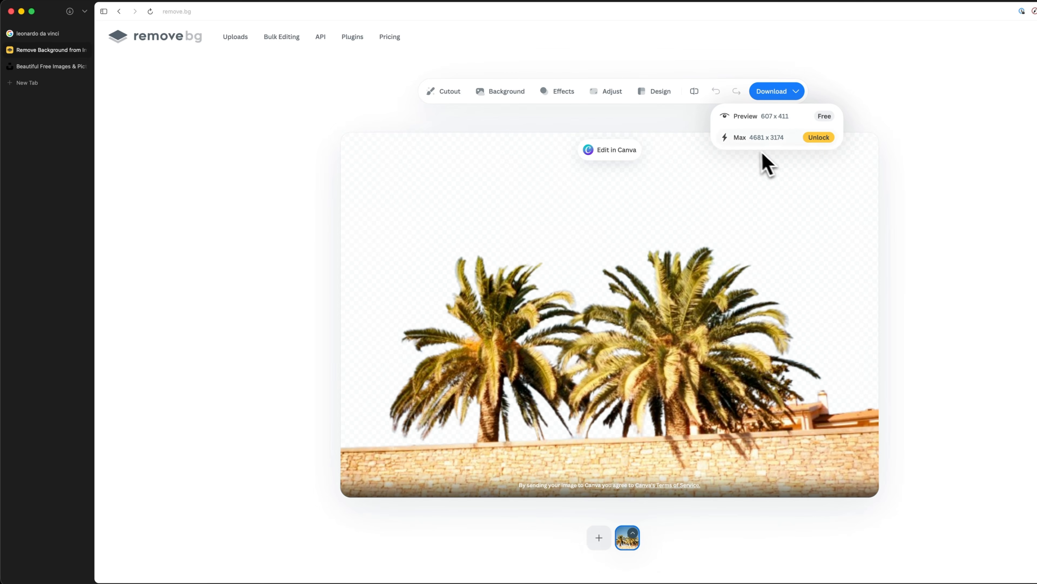
left_click(786, 119)
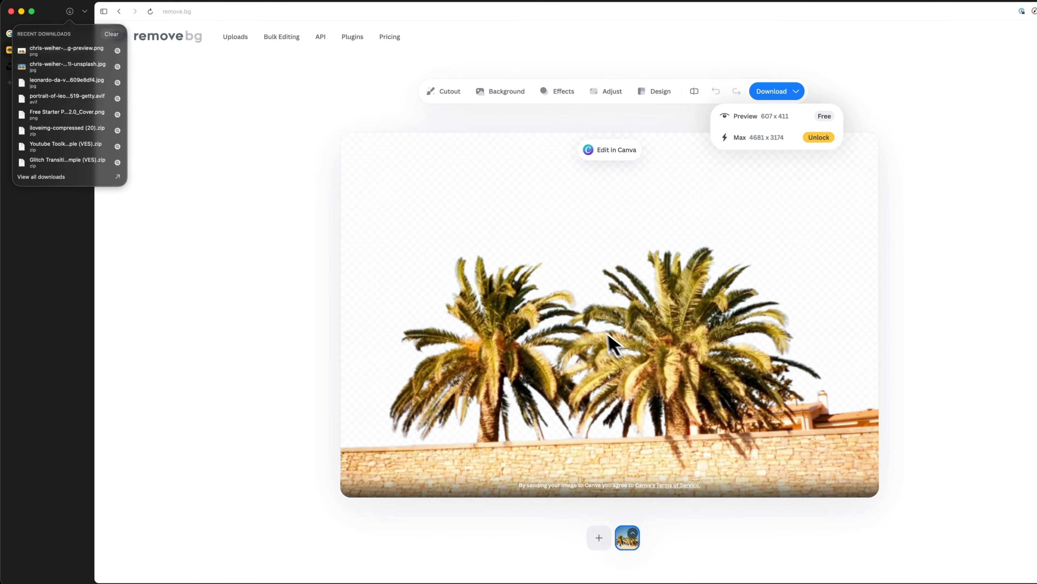
Remove the palm tree photo's background in Finder's Downloads folder and compare the new PNG with the remove.bg preview PNG.
left_click(317, 582)
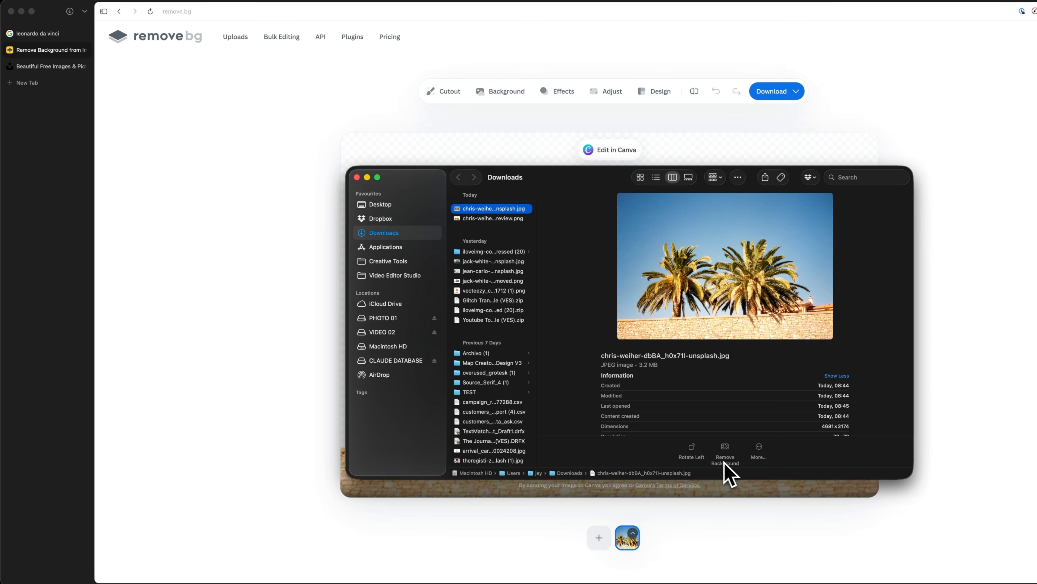
left_click(725, 447)
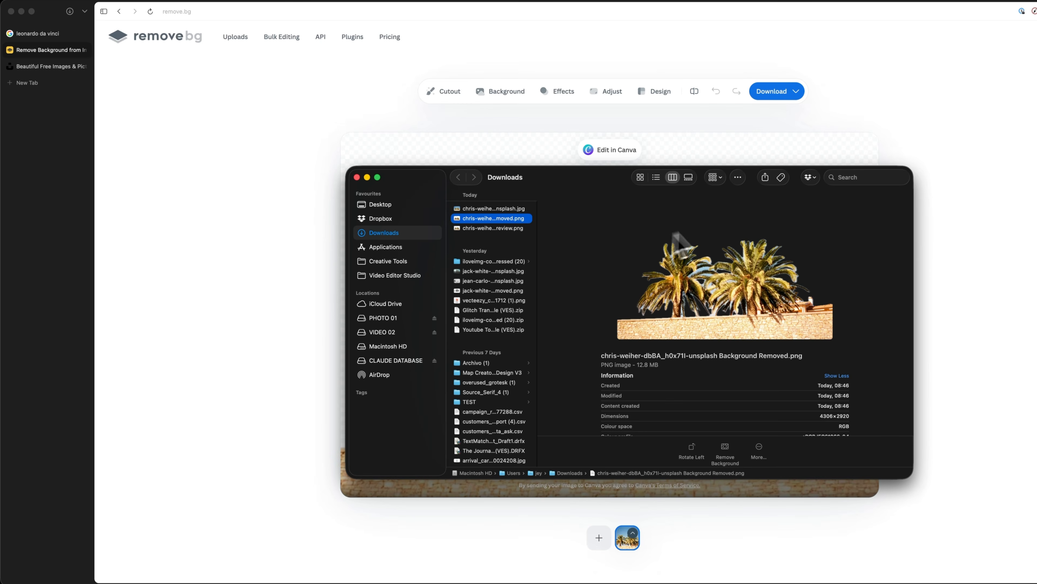
left_click(502, 228)
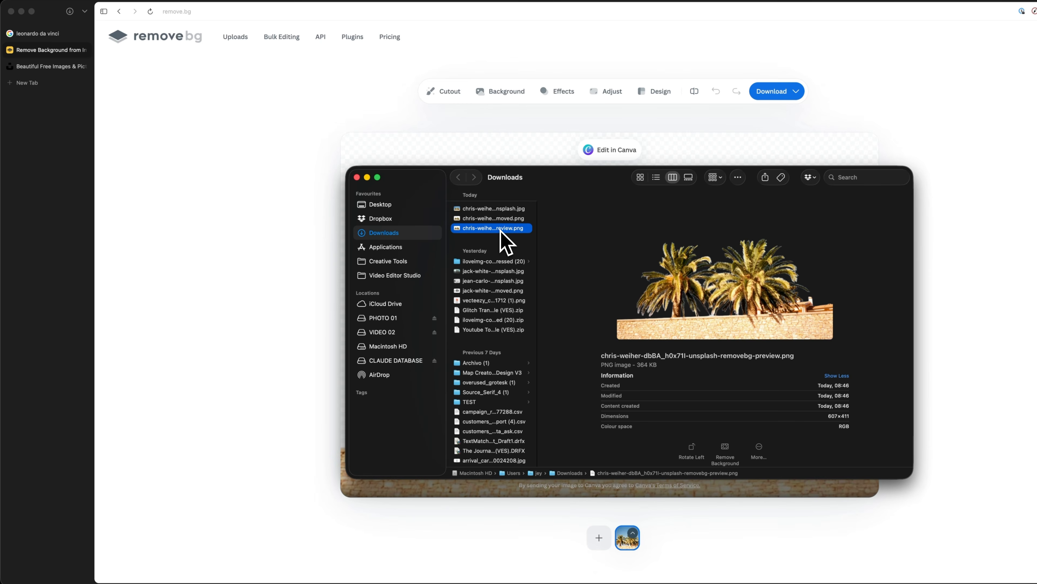
left_click(495, 220)
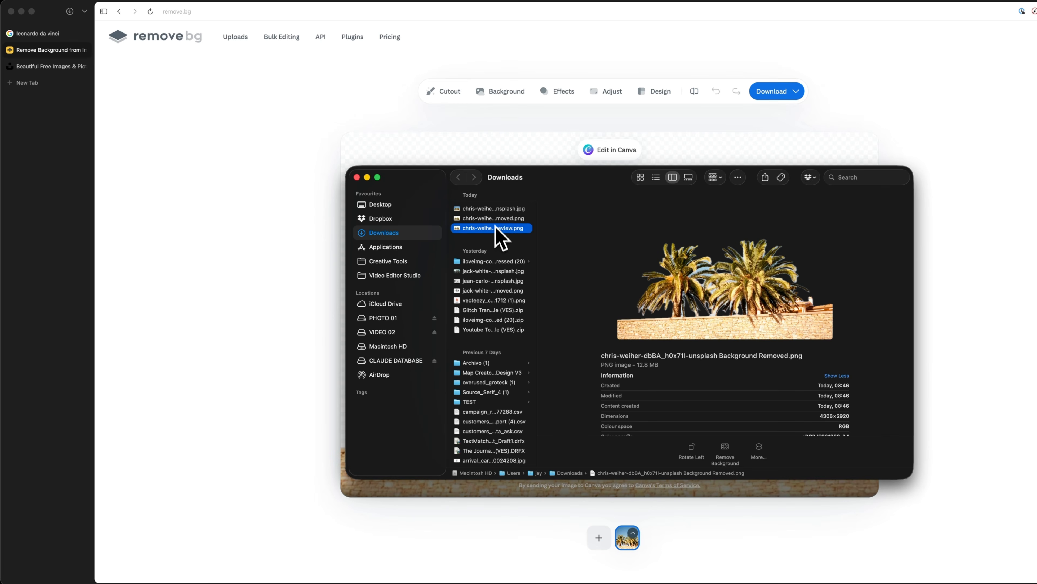
left_click(495, 228)
left_click(496, 218)
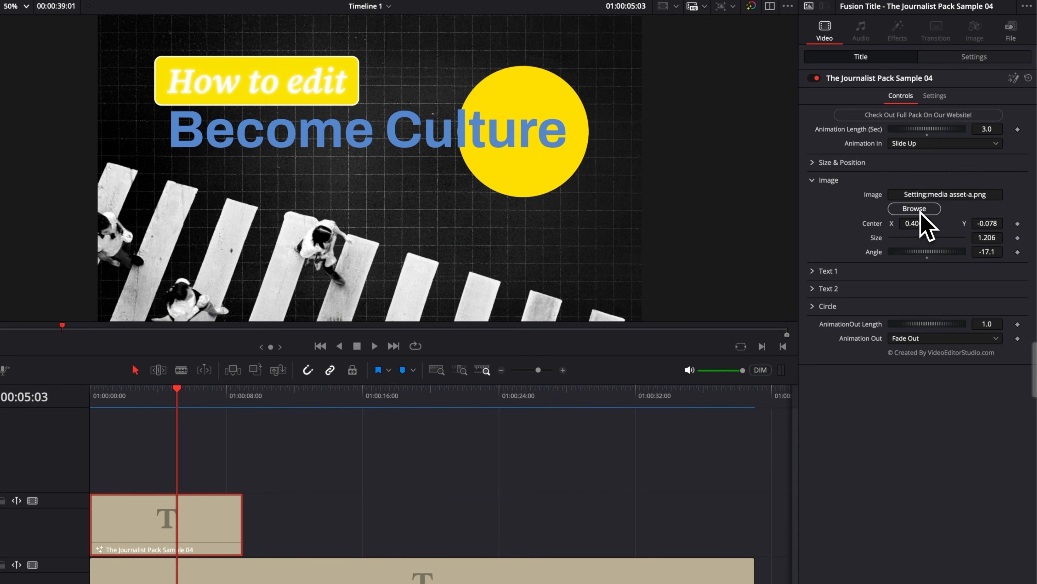
Replace Sample 04's image in DaVinci Resolve with the remove.bg palm tree PNG, at size 0.698 and center X 0.238, Y 0.275.
left_click(922, 210)
left_click(730, 582)
left_click_drag(730, 583, 359, 310)
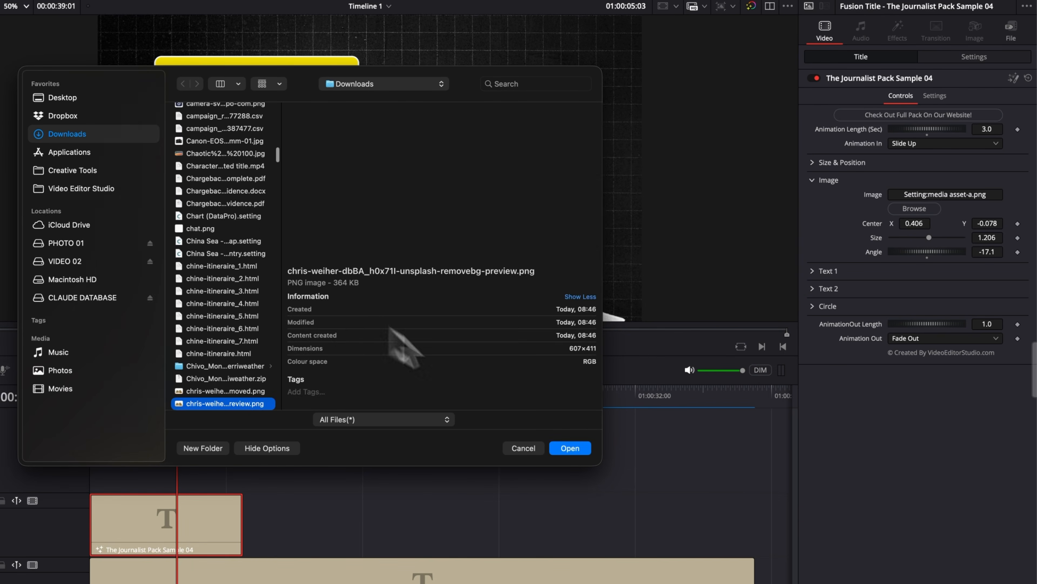
left_click(572, 449)
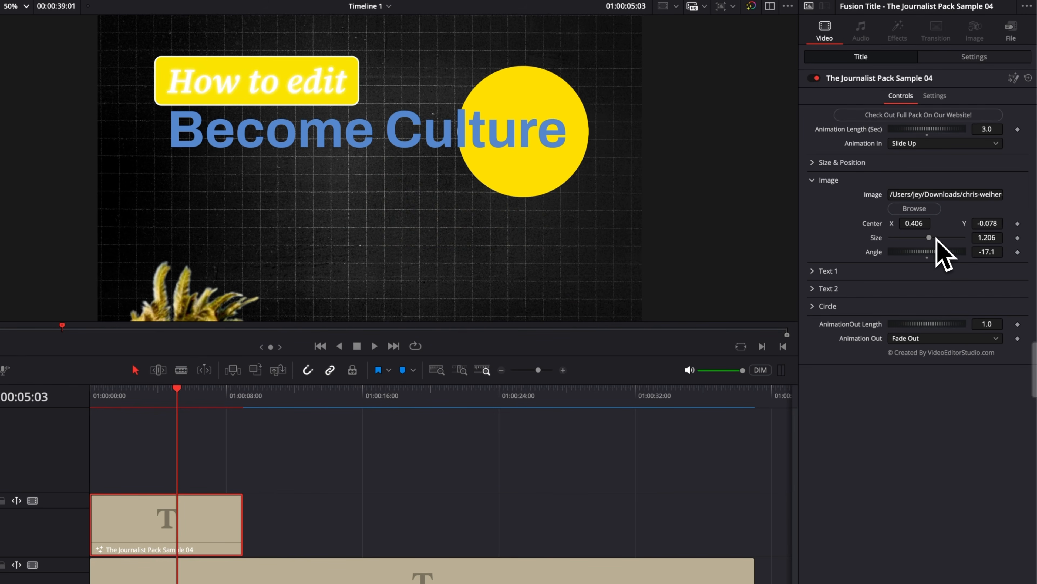
left_click_drag(995, 239, 971, 237)
left_click_drag(914, 224, 899, 223)
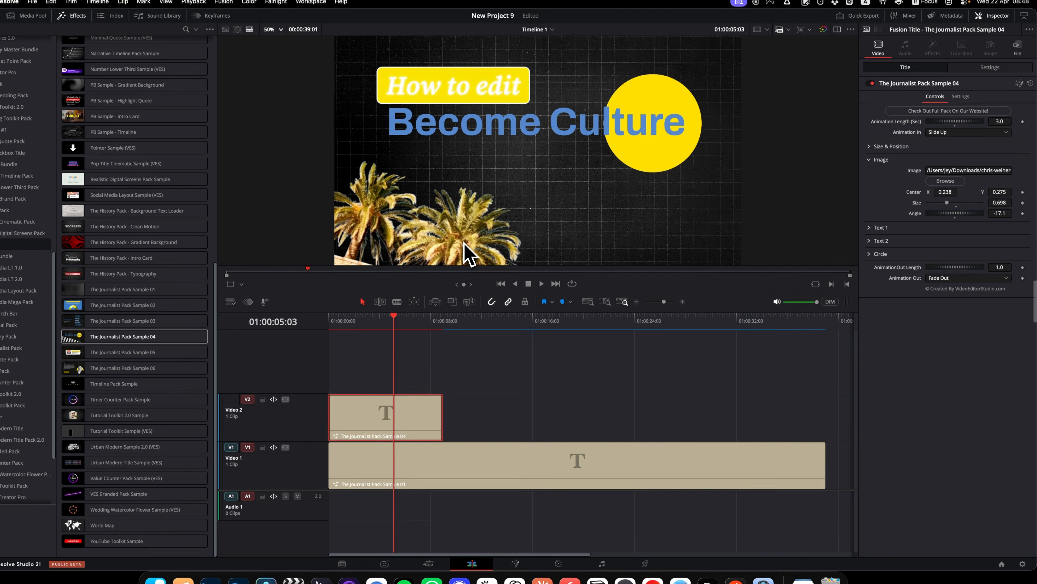
Replace the Sample 04 title on Video 2 with The Journalist Pack Sample 06 and extend the clip to about 15 seconds.
key("Delete")
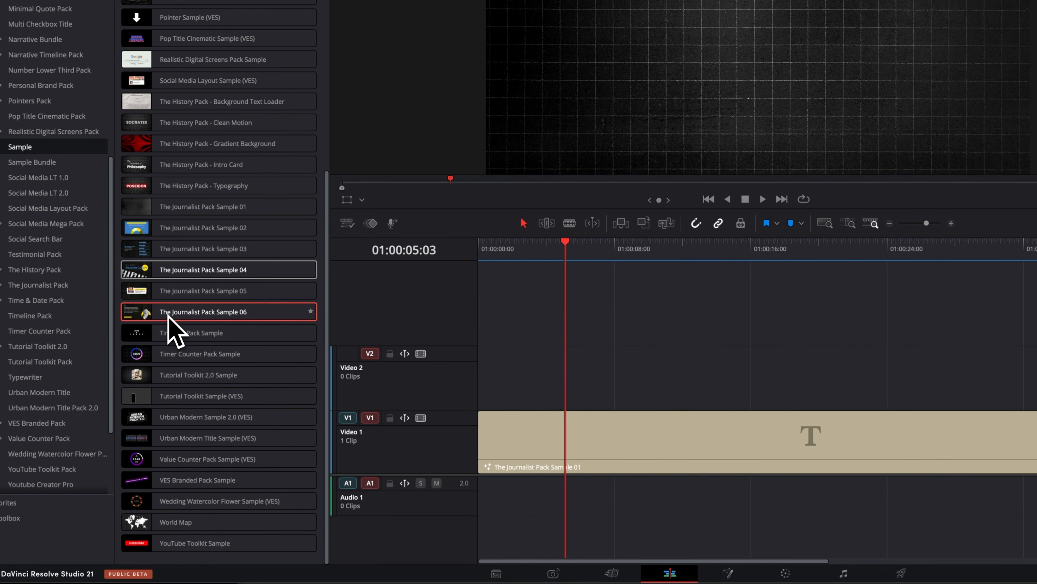
left_click_drag(168, 316, 478, 370)
left_click_drag(562, 384, 729, 389)
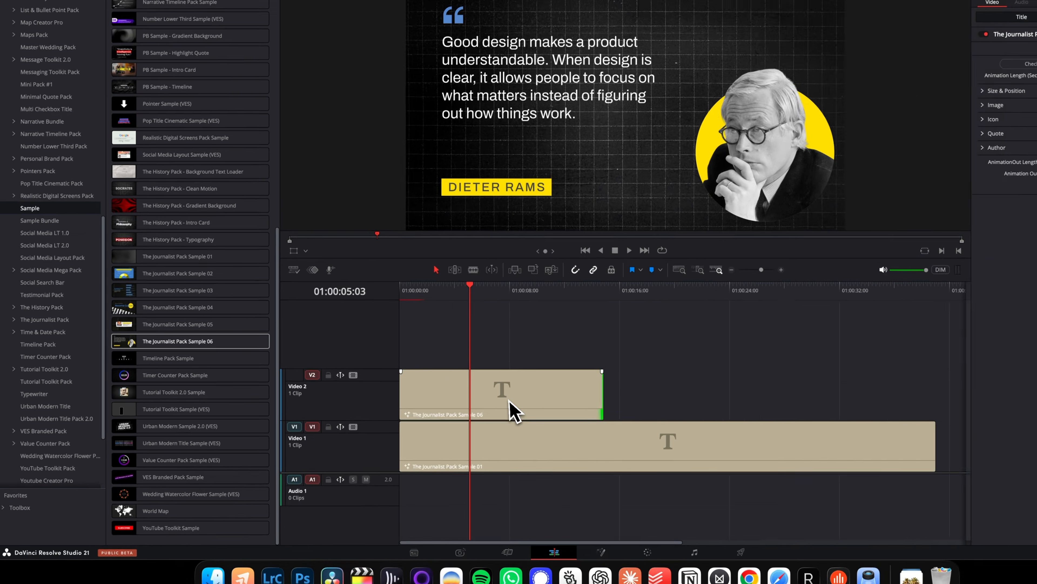
left_click(510, 401)
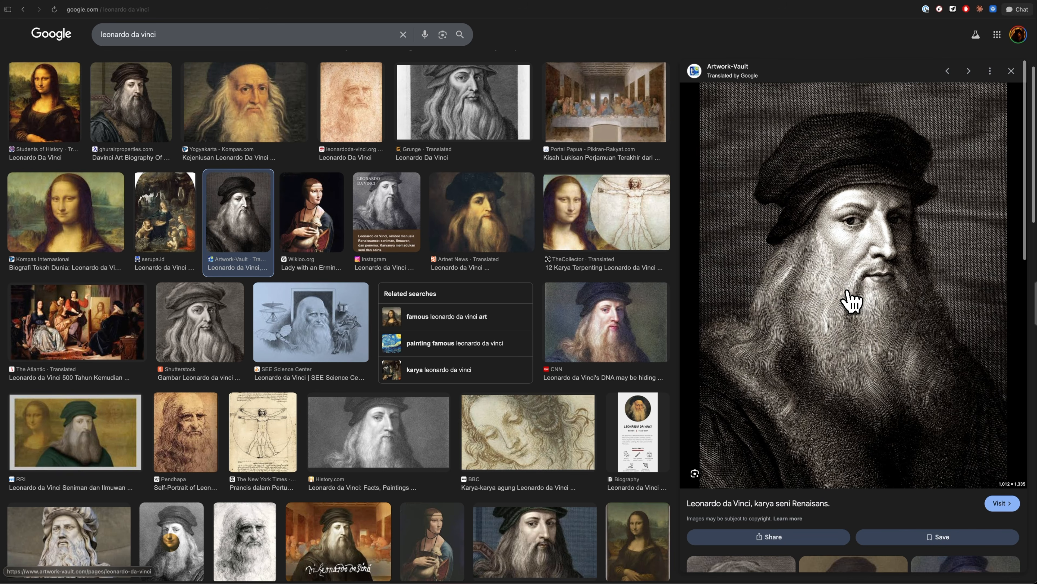
Save the engraved Leonardo da Vinci portrait from Google Images to Downloads and remove its background in Finder.
right_click(851, 301)
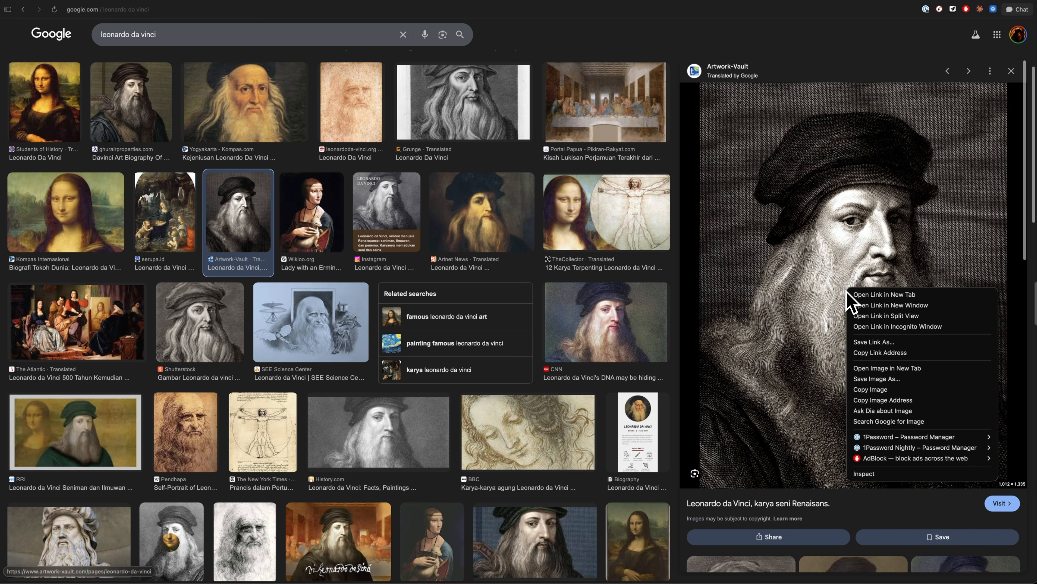
left_click(872, 375)
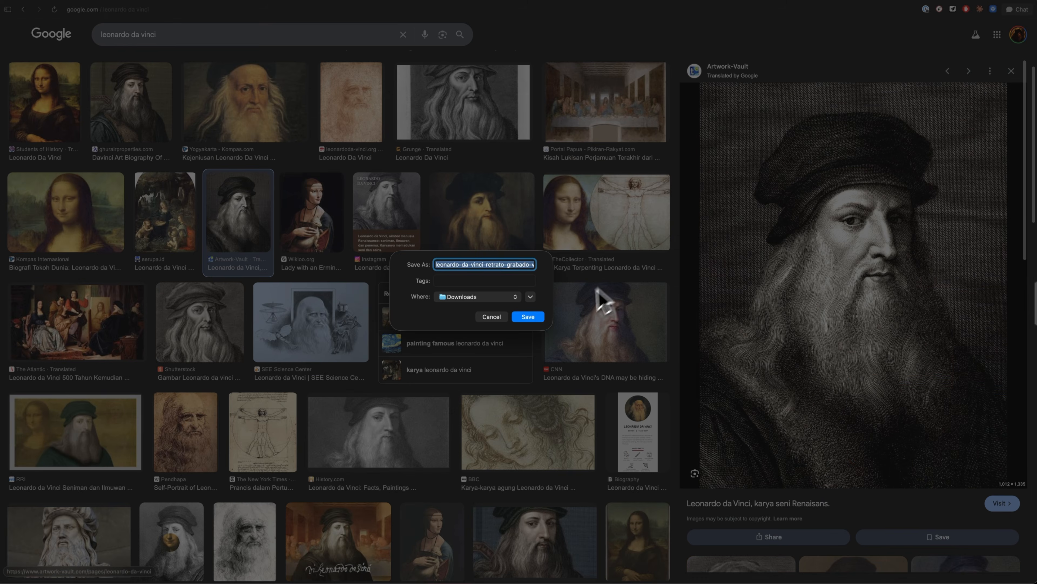
left_click(531, 318)
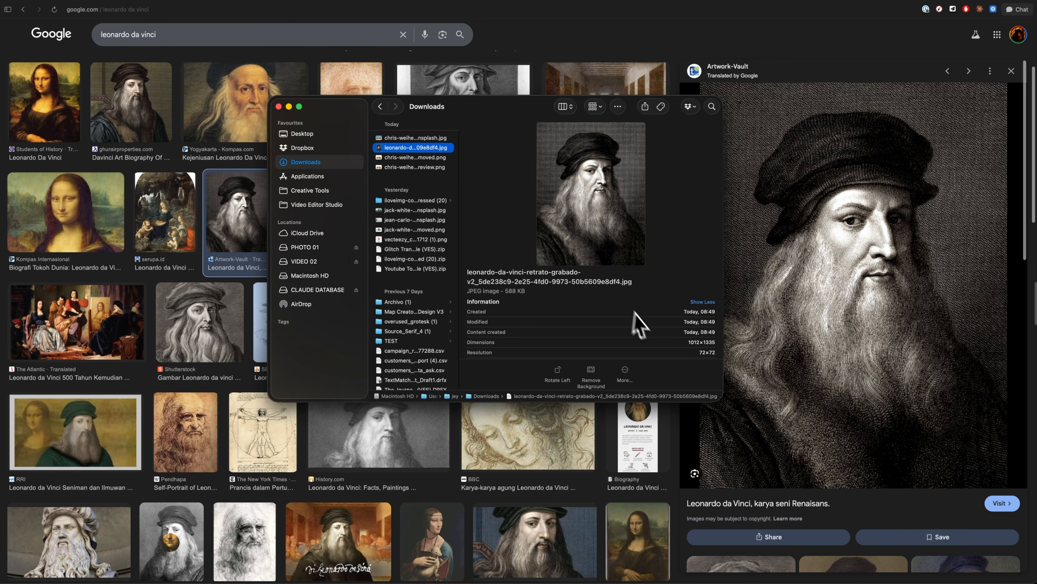
left_click(592, 372)
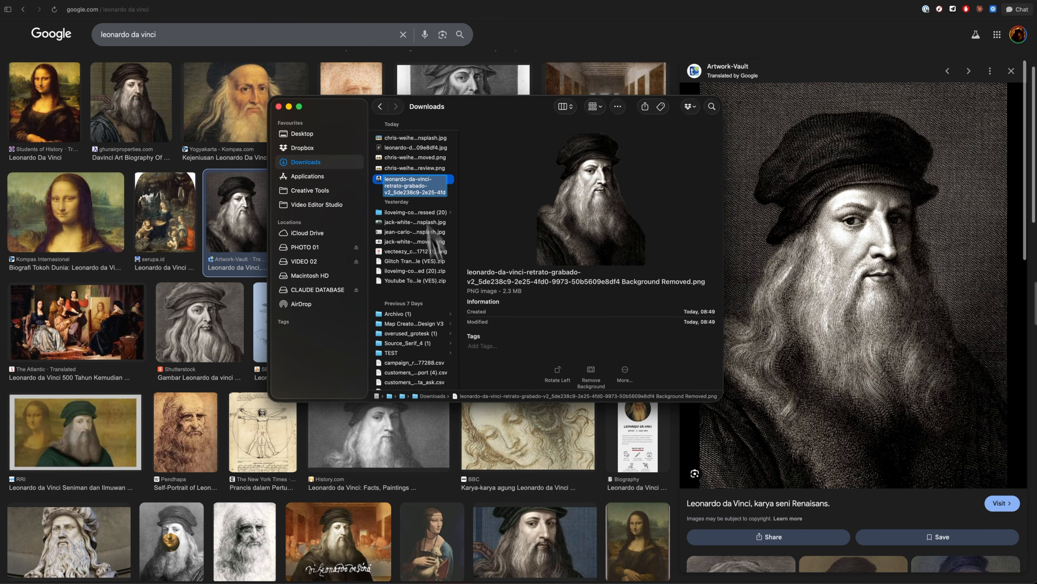
Switch to DaVinci Resolve and replace the portrait in the Sample 06 title with the background-removed Leonardo da Vinci PNG.
left_click(301, 566)
left_click(510, 417)
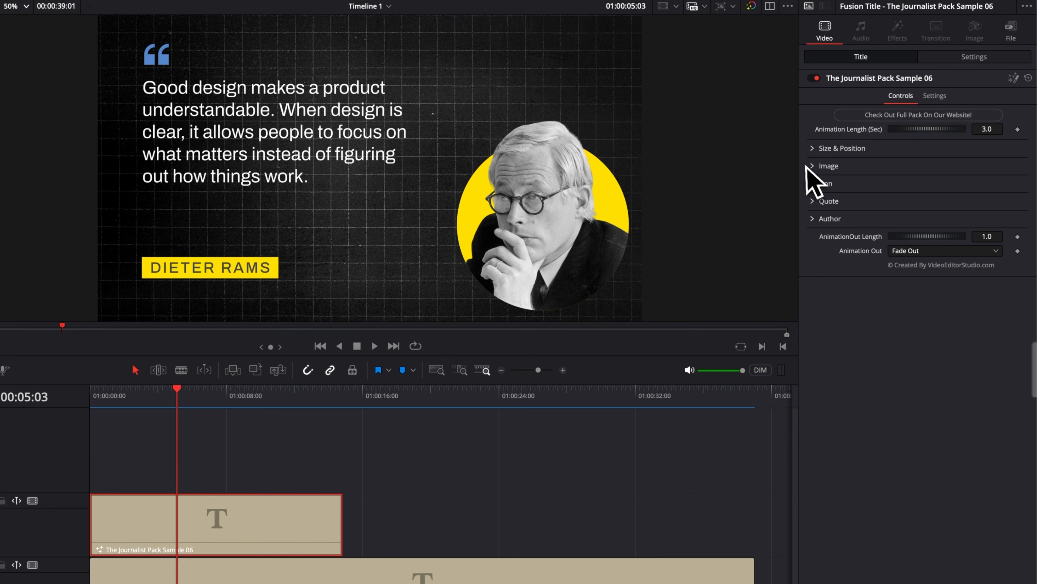
left_click(880, 146)
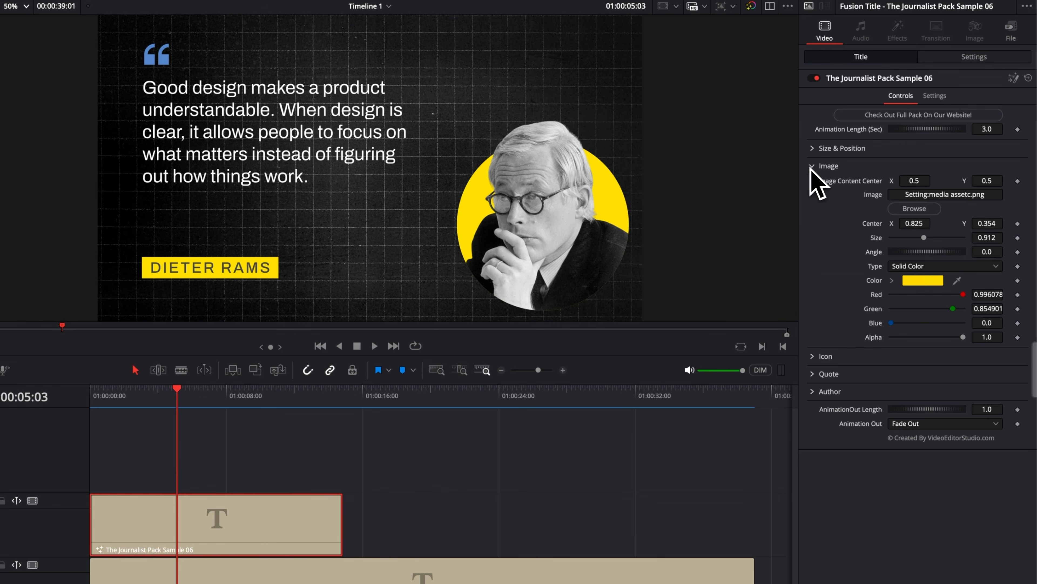
left_click(910, 210)
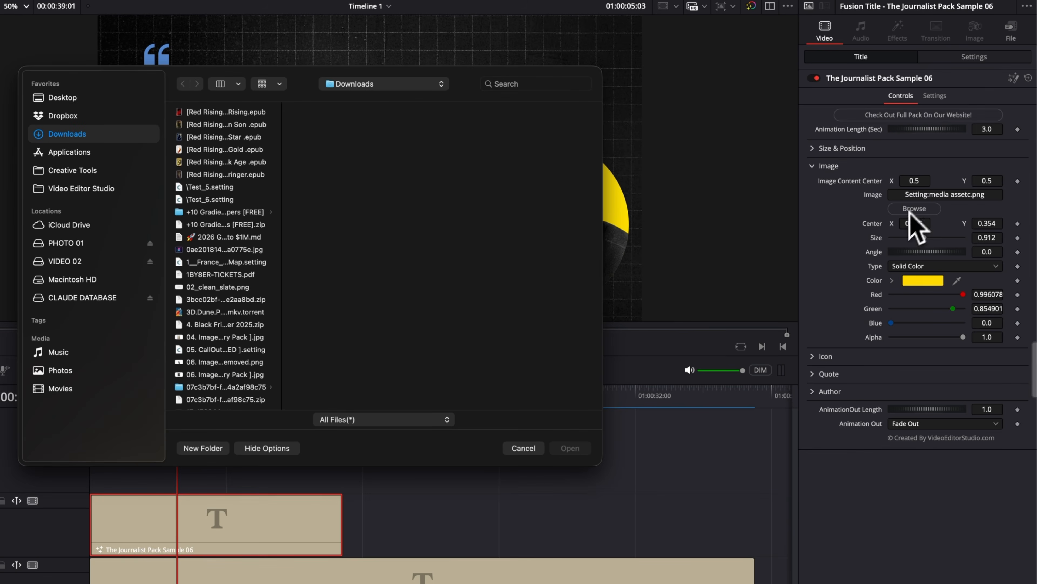
left_click_drag(731, 576, 412, 245)
left_click(571, 448)
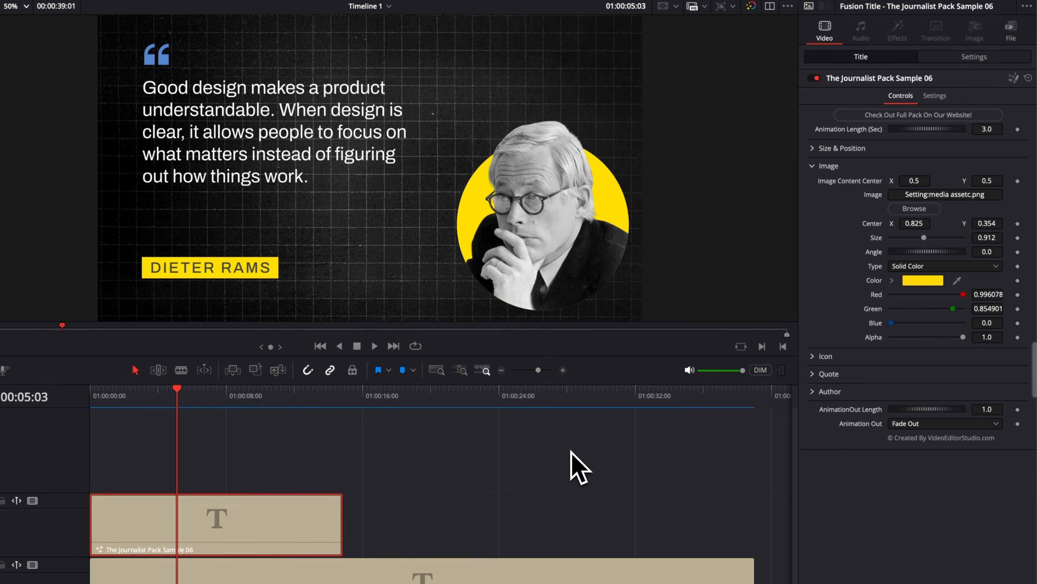
Fit the Leonardo portrait in the yellow circle with size 0.31 and center X 0.807, Y 0.443.
left_click_drag(925, 238, 900, 246)
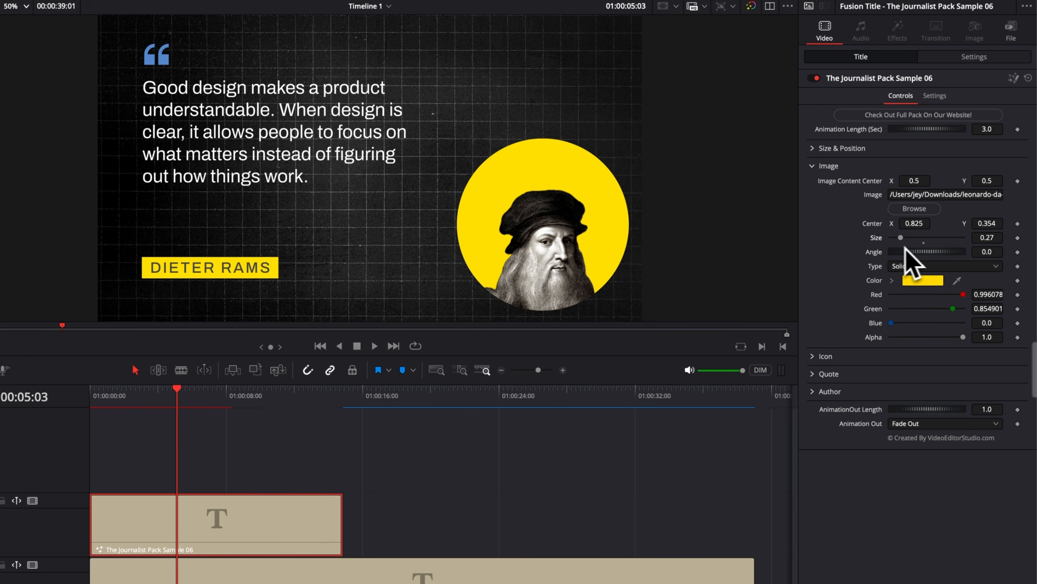
left_click_drag(987, 224, 1016, 223)
left_click_drag(901, 237, 904, 240)
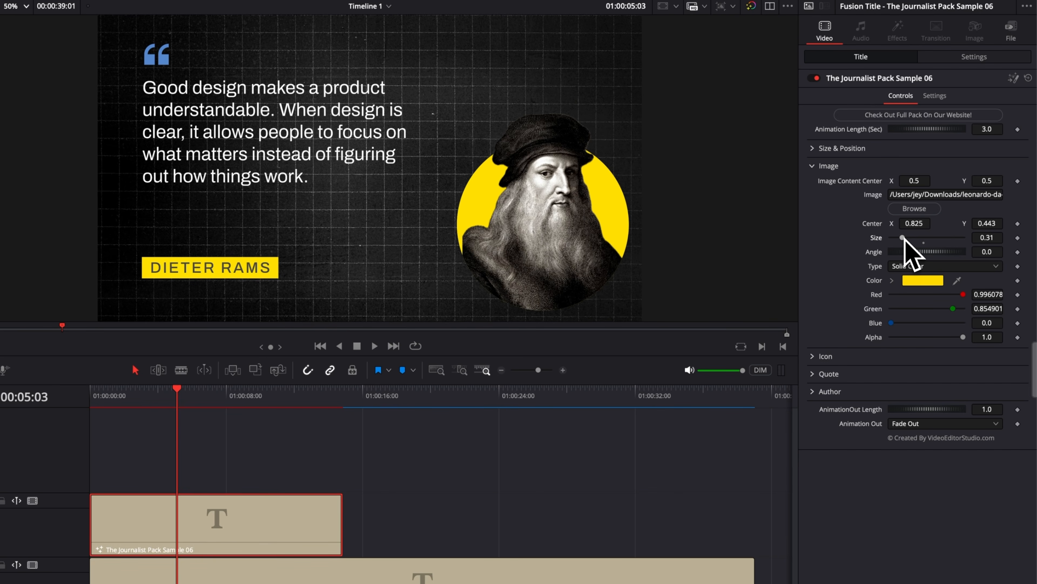
left_click_drag(915, 223, 909, 223)
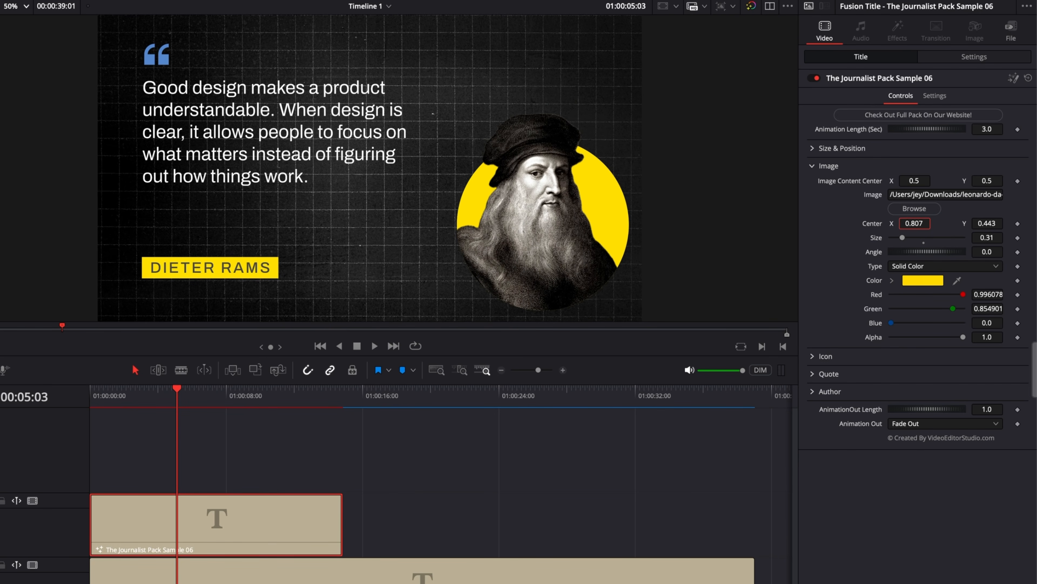
left_click(828, 166)
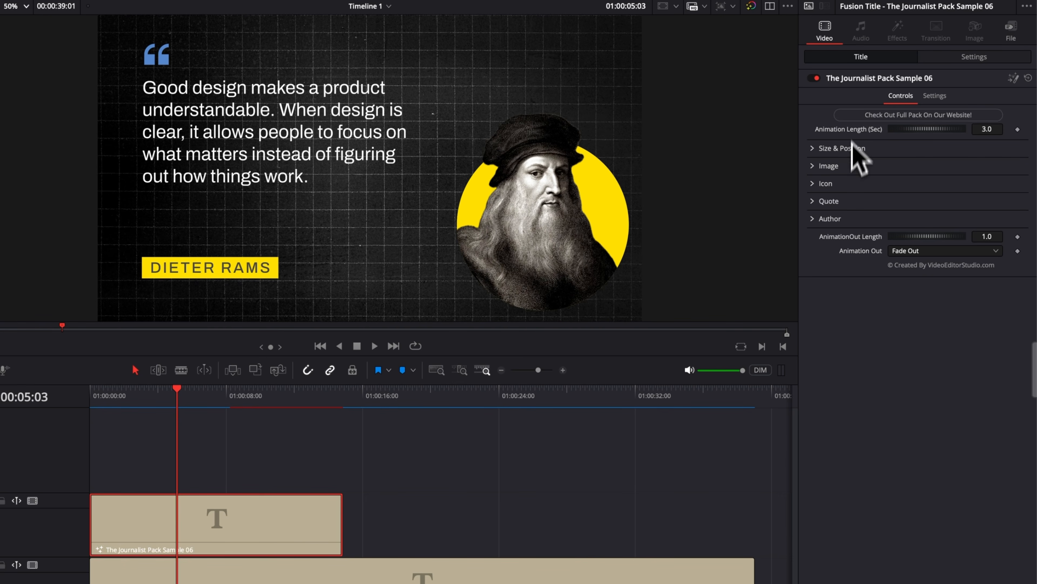
Look over the Size & Position and Icon controls of the Sample 06 title.
left_click(813, 150)
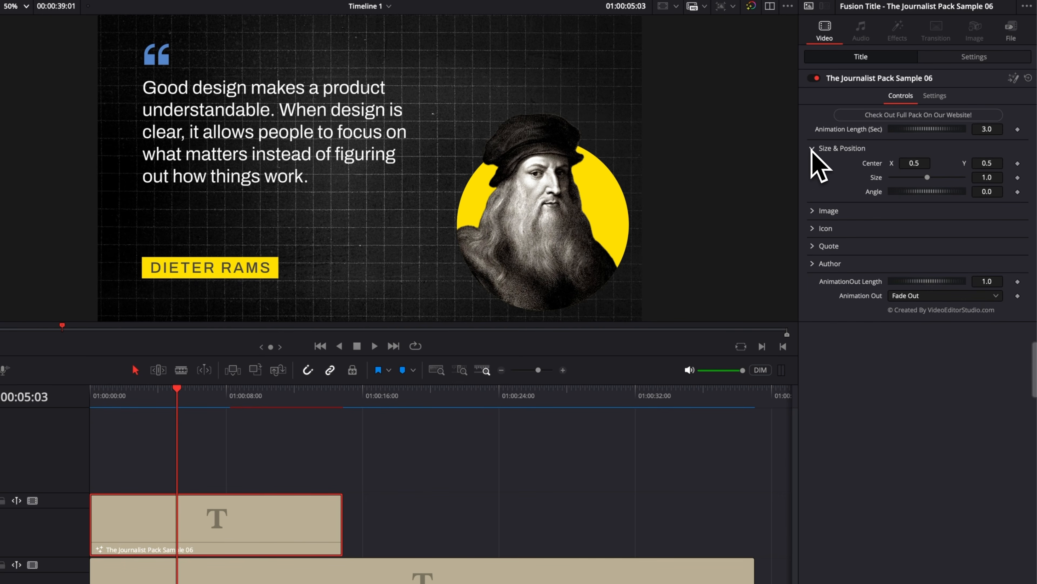
left_click(812, 149)
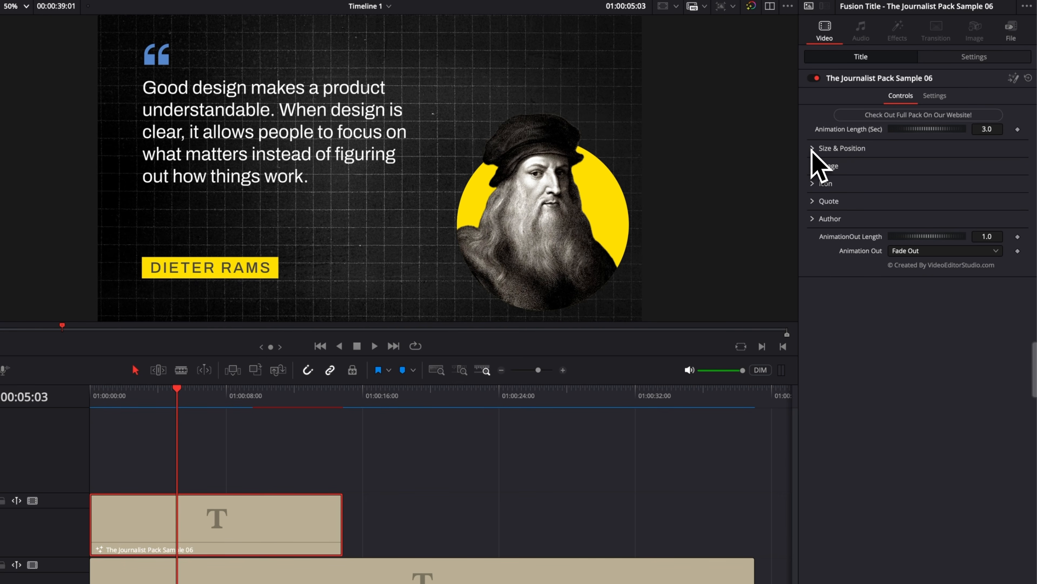
left_click(814, 184)
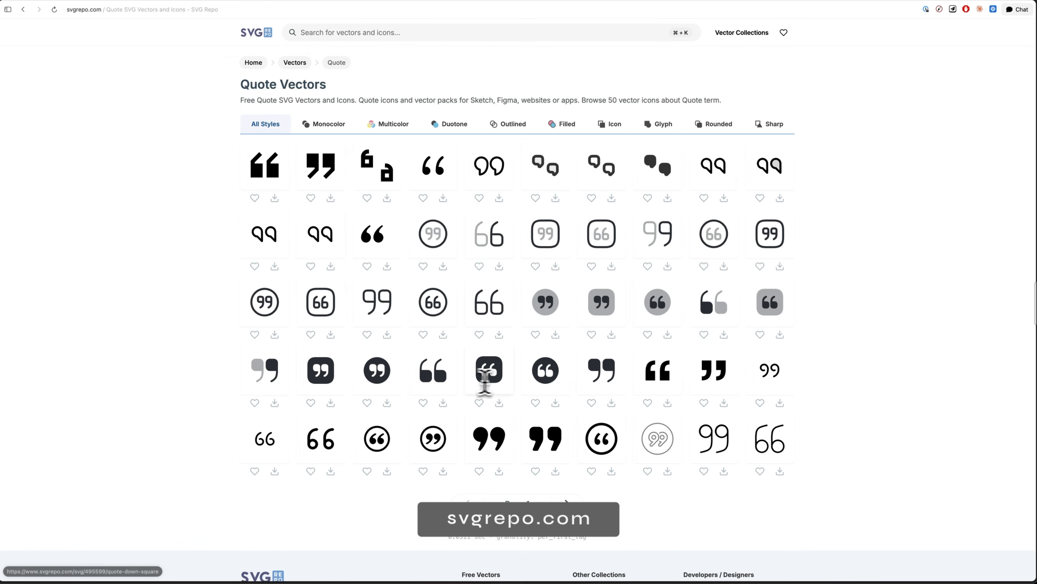
Download the Quote Up icon from SVG Repo as a 512x512 PNG.
left_click(444, 384)
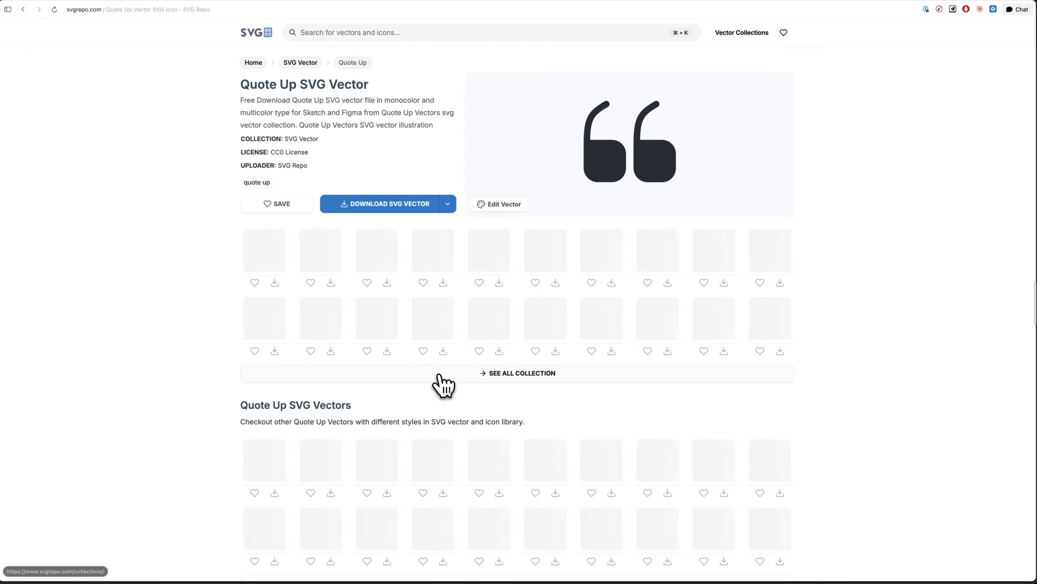
left_click(449, 203)
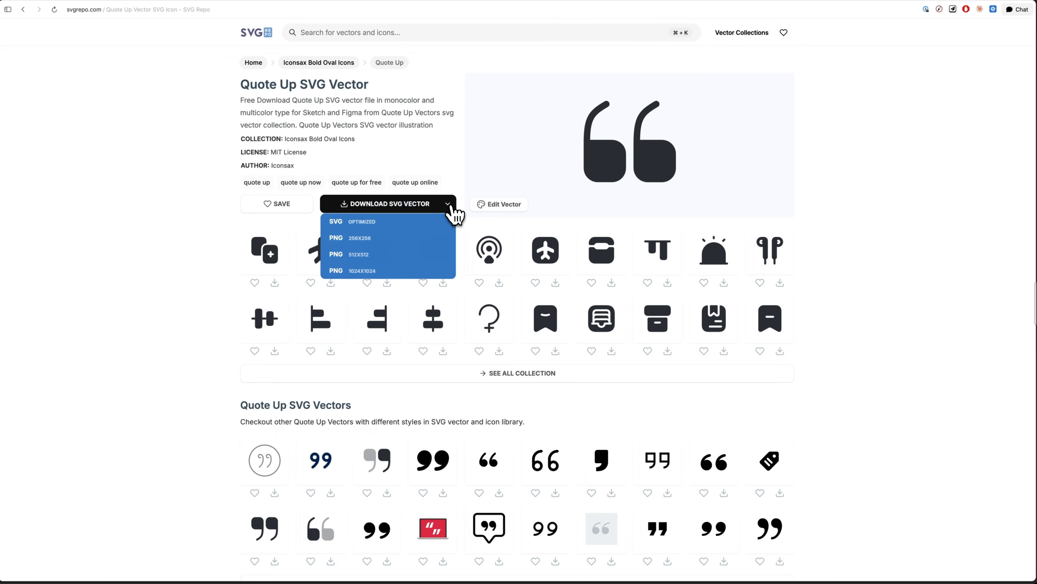
left_click(411, 257)
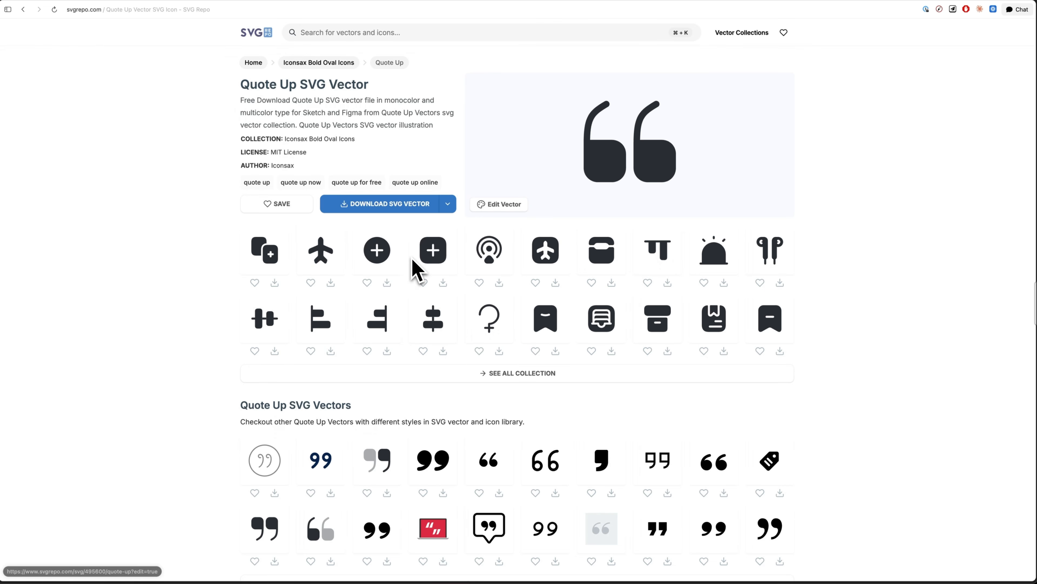
Export the Quote Up icon as a PNG and load it as the Sample 06 title's icon in DaVinci Resolve.
left_click(724, 310)
left_click(687, 291)
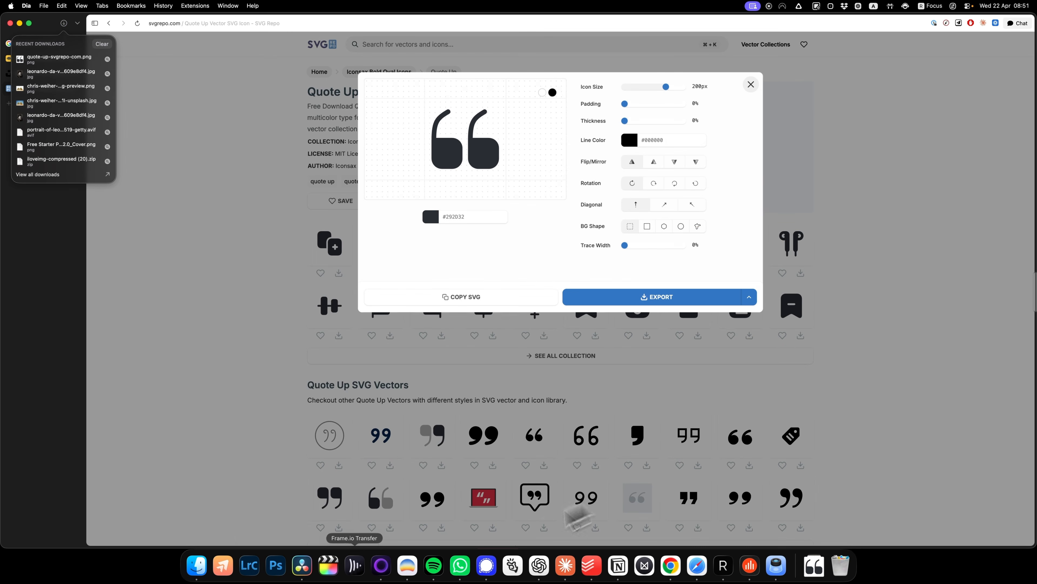
left_click(301, 567)
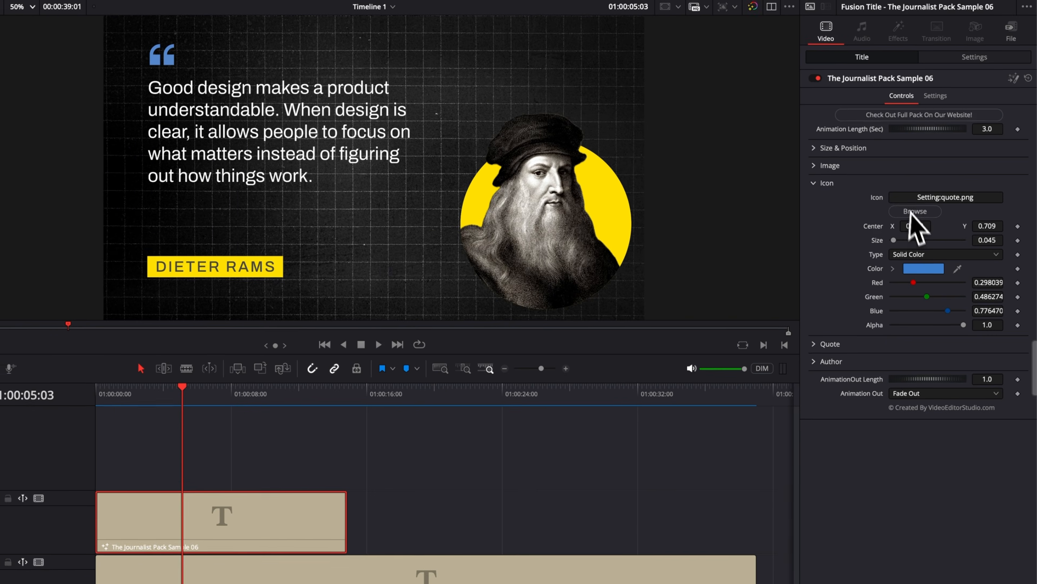
left_click(910, 213)
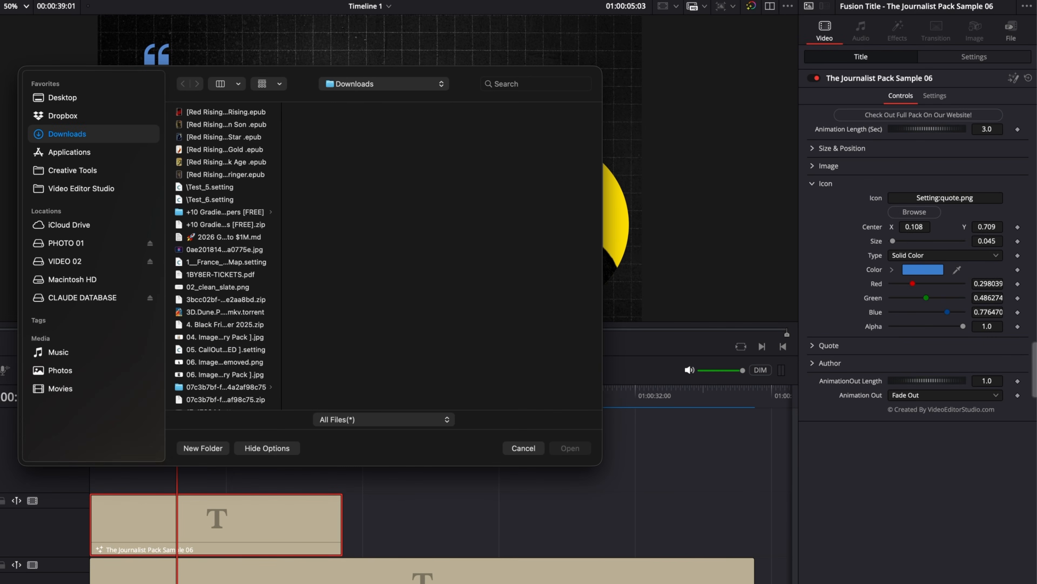
left_click(744, 582)
left_click_drag(744, 582, 487, 376)
left_click(570, 448)
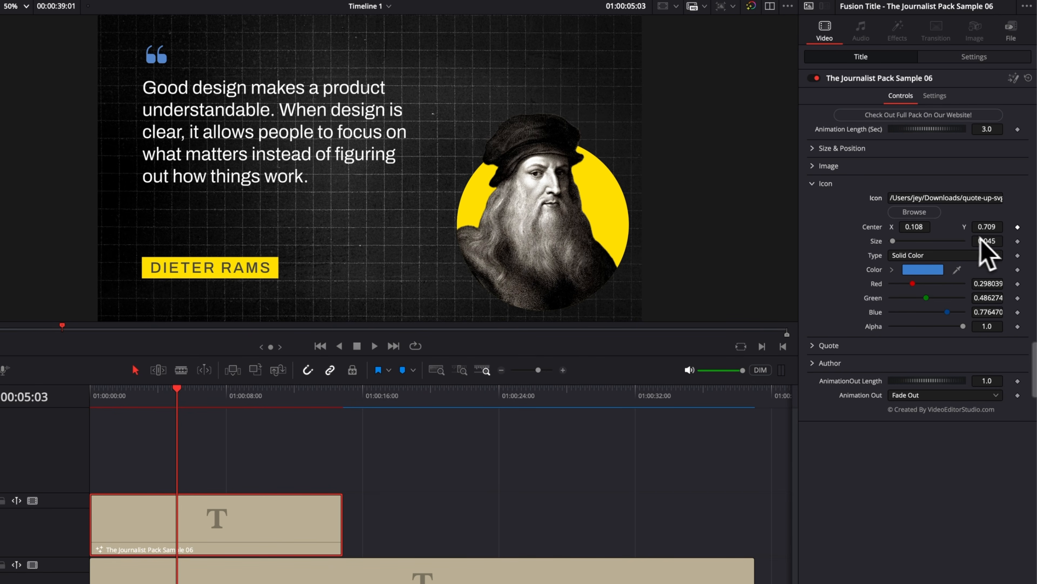
Set the quote icon's size to 0.08 and its color to yellow, about red 0.788, green 0.8, blue 0.086.
left_click_drag(987, 241, 987, 241)
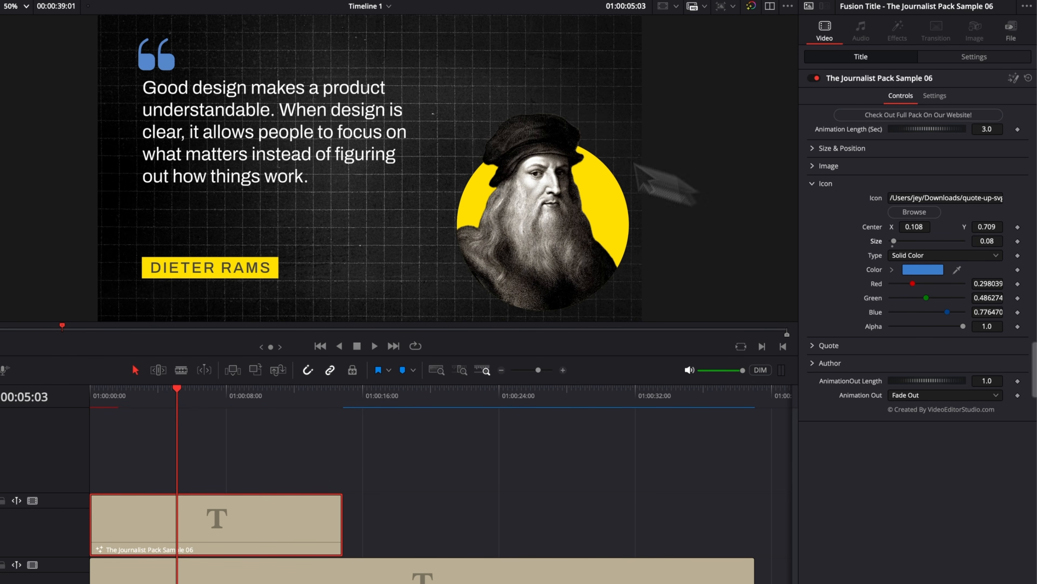
left_click(924, 270)
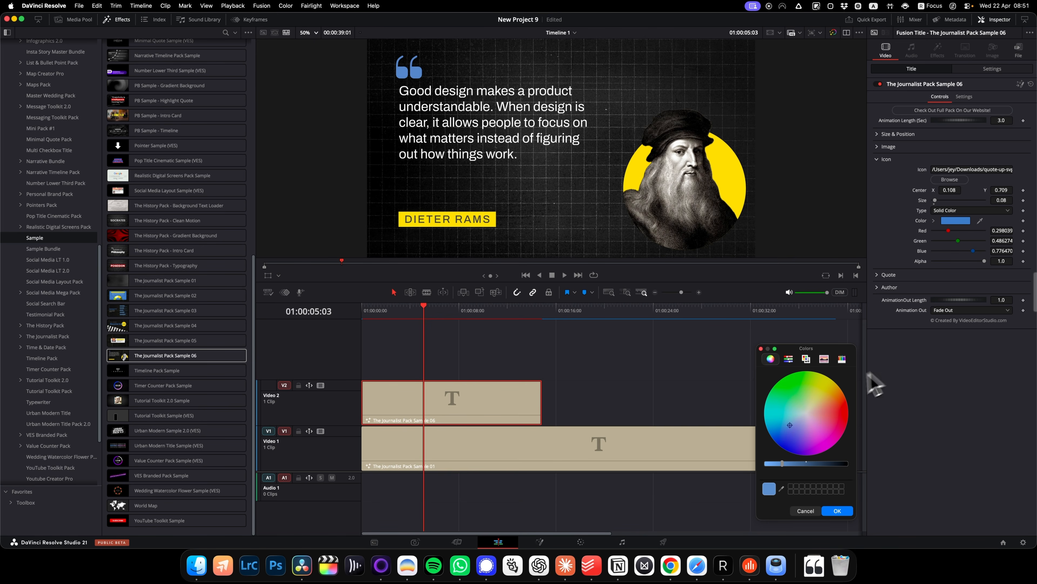
left_click(825, 381)
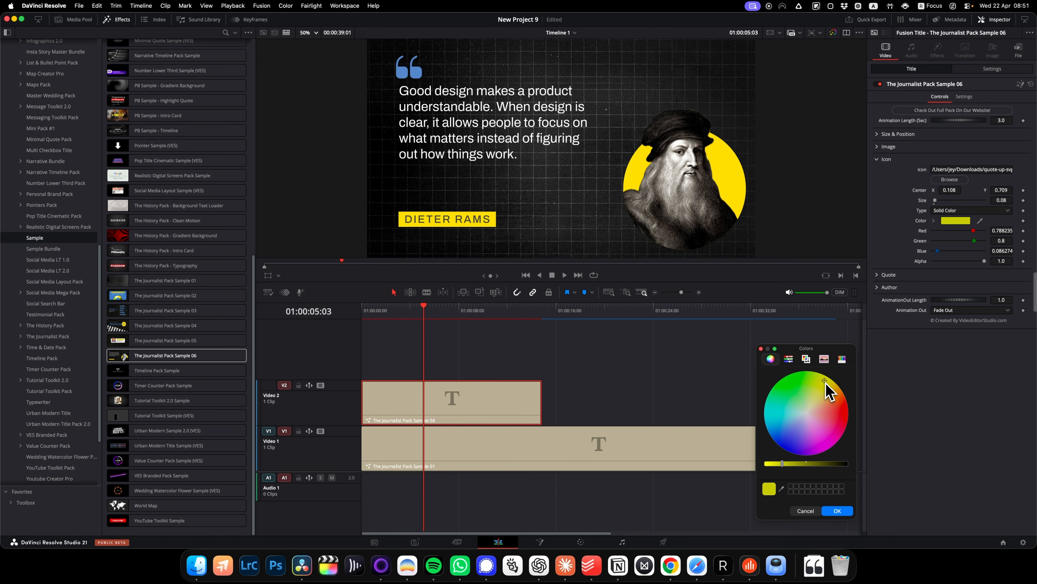
left_click(837, 511)
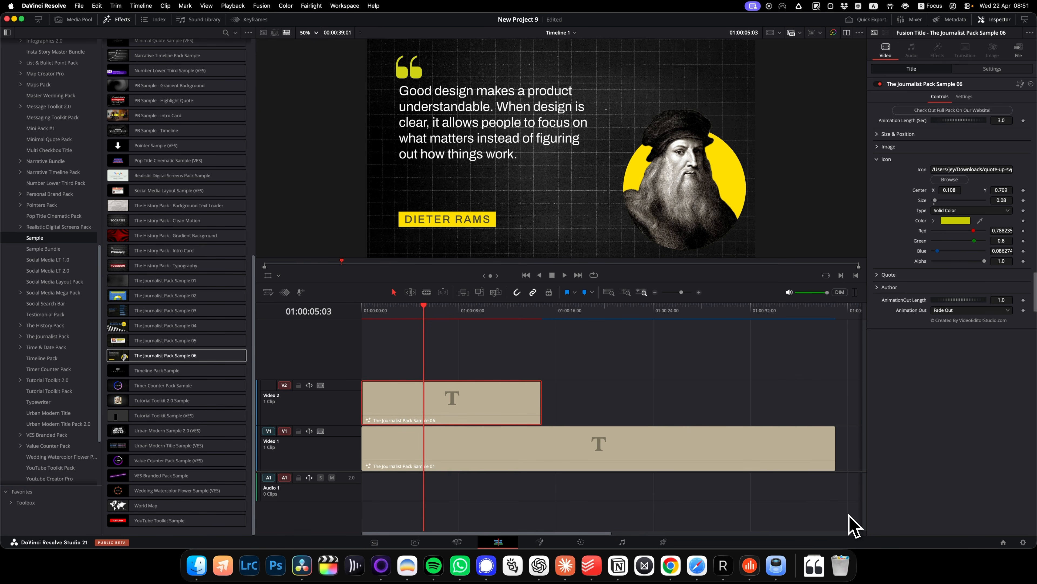
Look over the Quote and Author text controls of the Sample 06 title.
left_click(886, 159)
left_click(888, 171)
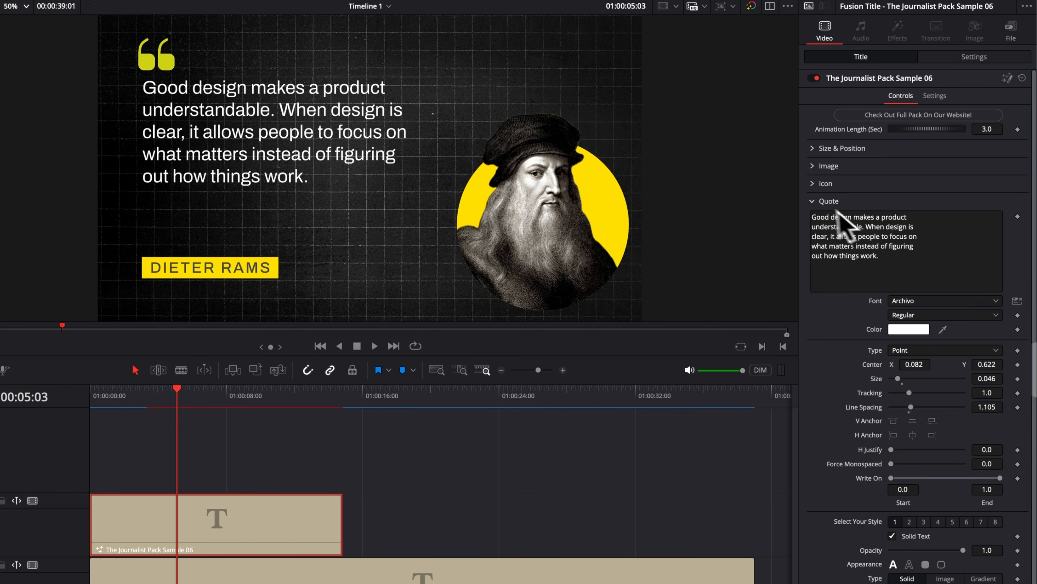
left_click(813, 202)
left_click(813, 219)
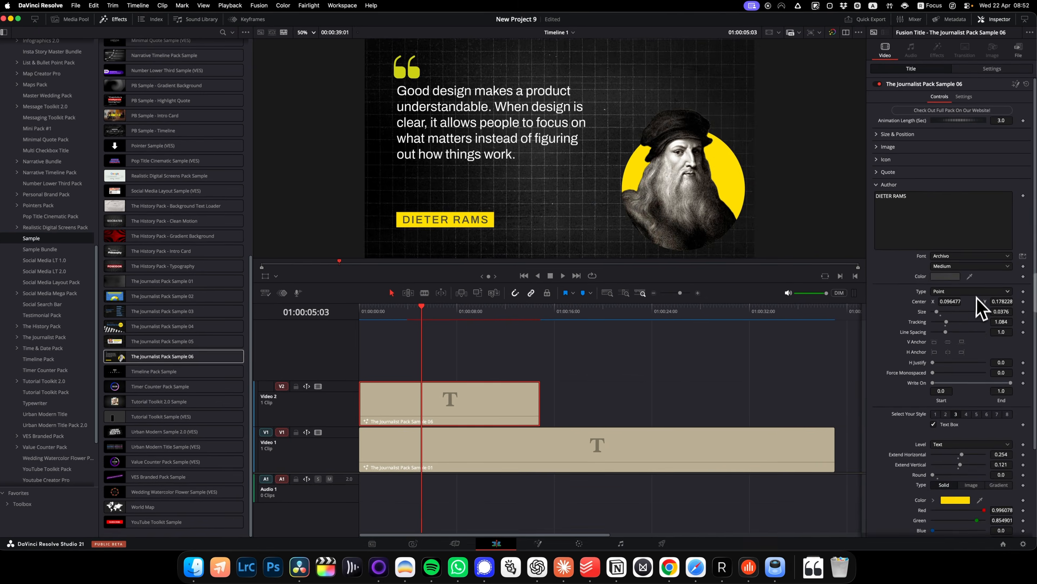
Add The Journalist Pack Sample 05 to Video 2 after the Sample 06 clip and select it with the playhead at 01:00:20:04.
left_click_drag(165, 340, 593, 382)
left_click(608, 315)
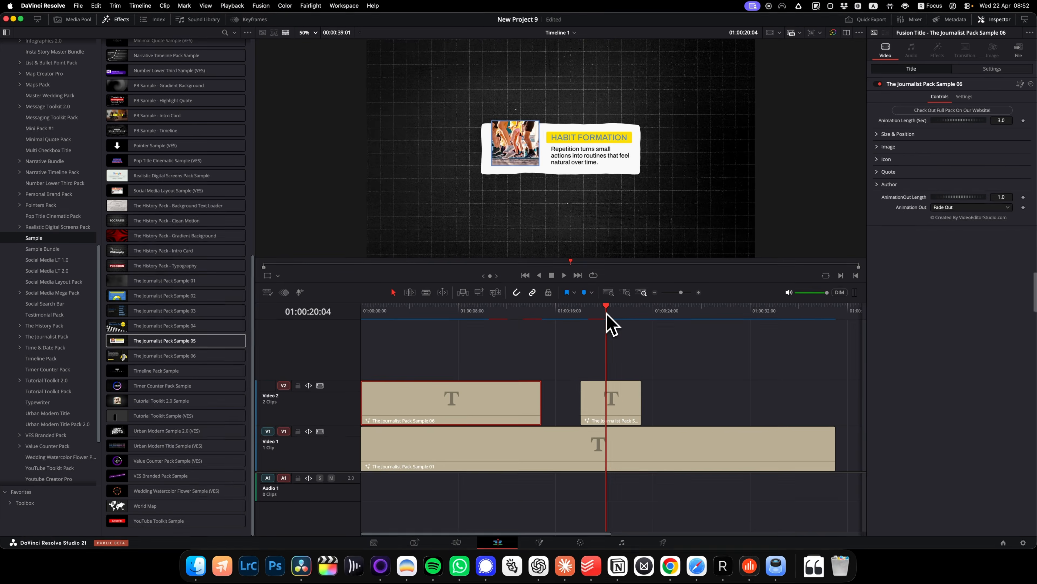
left_click(618, 407)
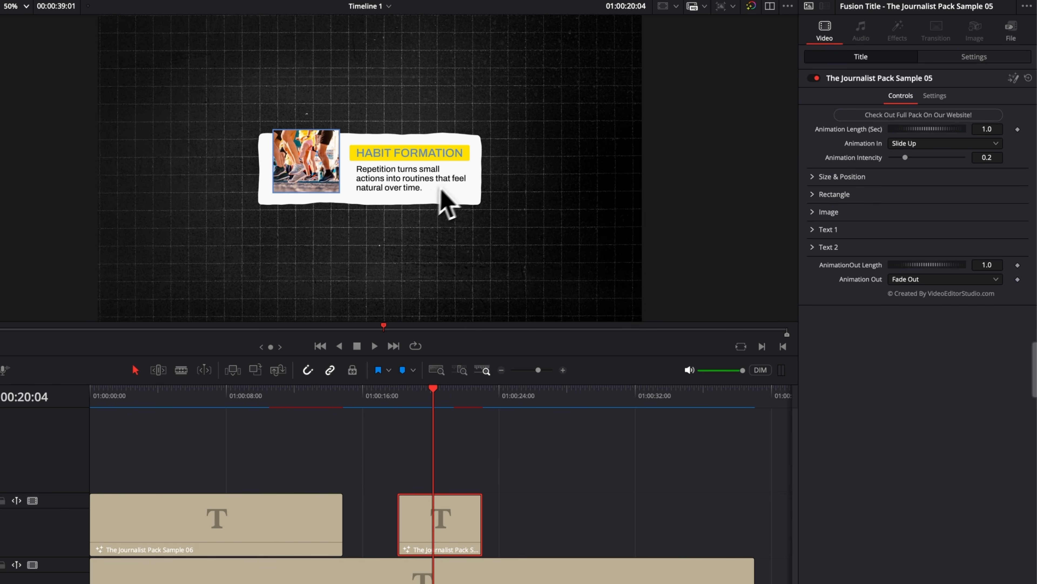
Play the Sample 05 title from its start to watch its animation.
left_click(399, 398)
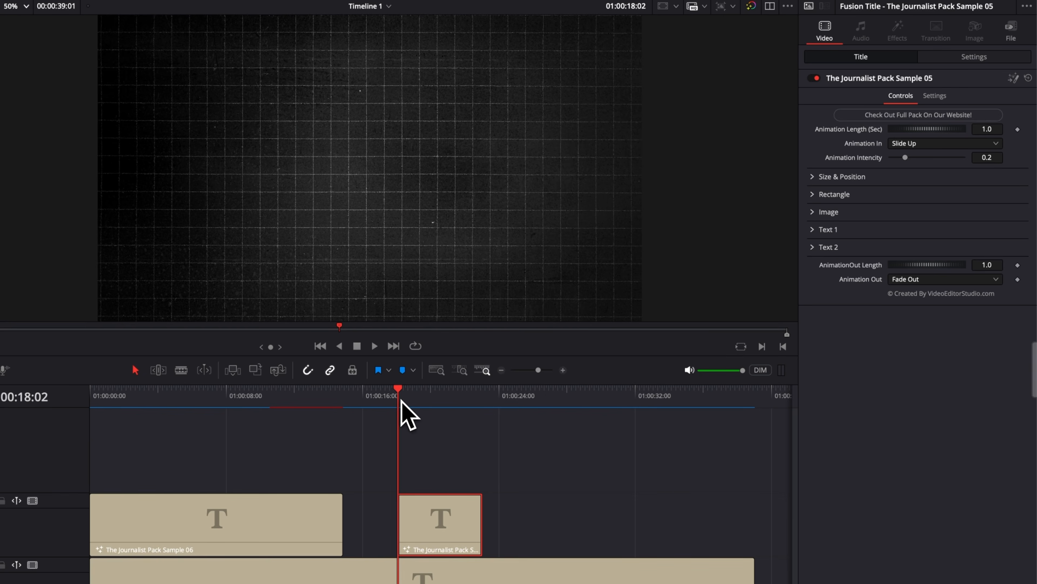
key("space")
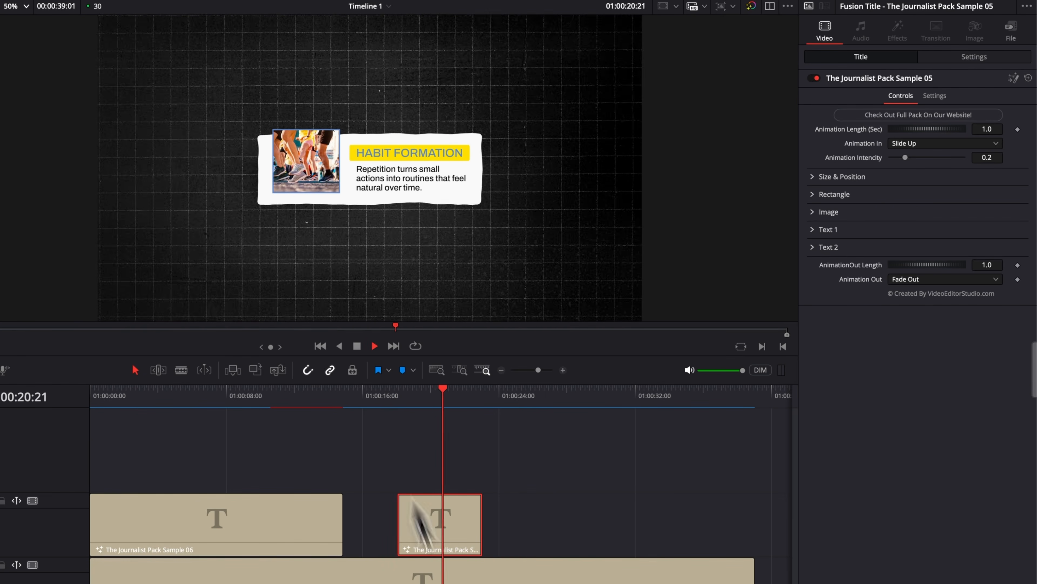
left_click(396, 397)
left_click(395, 397)
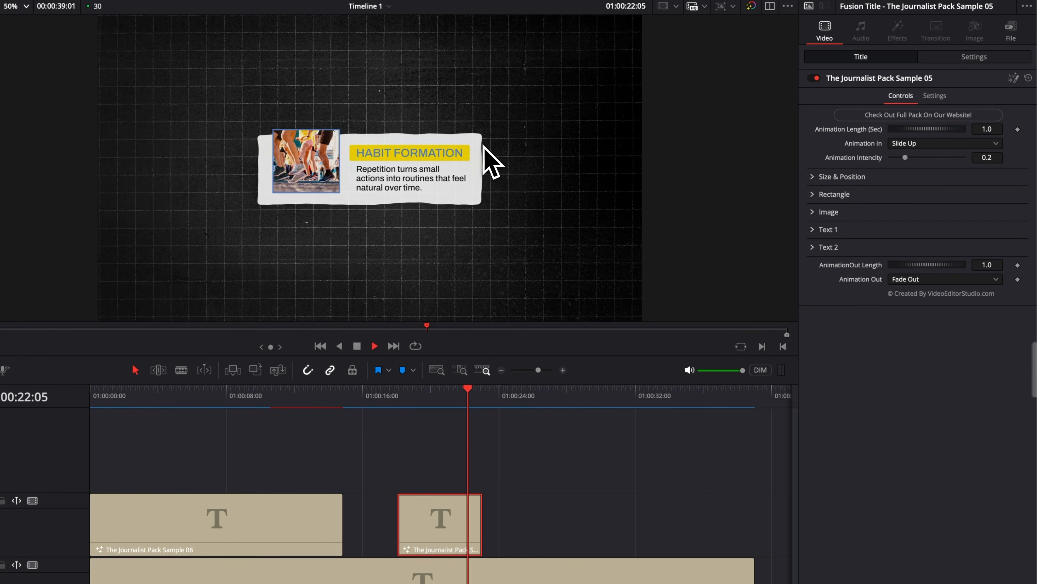
Extend the end of the Sample 05 clip to about 01:00:35 and replay its opening.
key("space")
left_click_drag(481, 527, 690, 531)
left_click(399, 397)
key("space")
key("space")
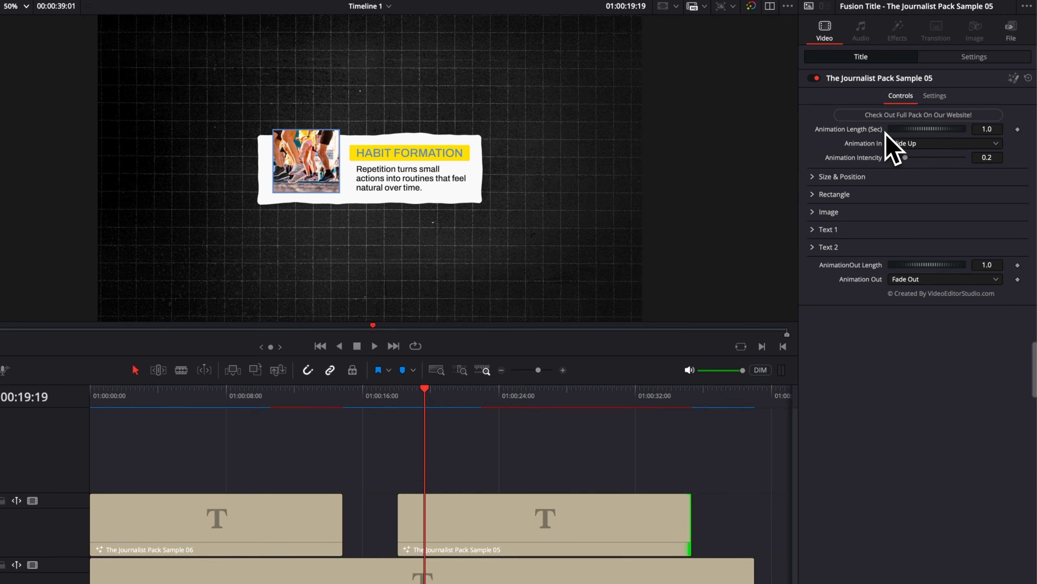
Roughen the Sample 05 rectangle's edges with X and Y Refraction 0.1 and Scale 20, and play the title from its start.
left_click(812, 194)
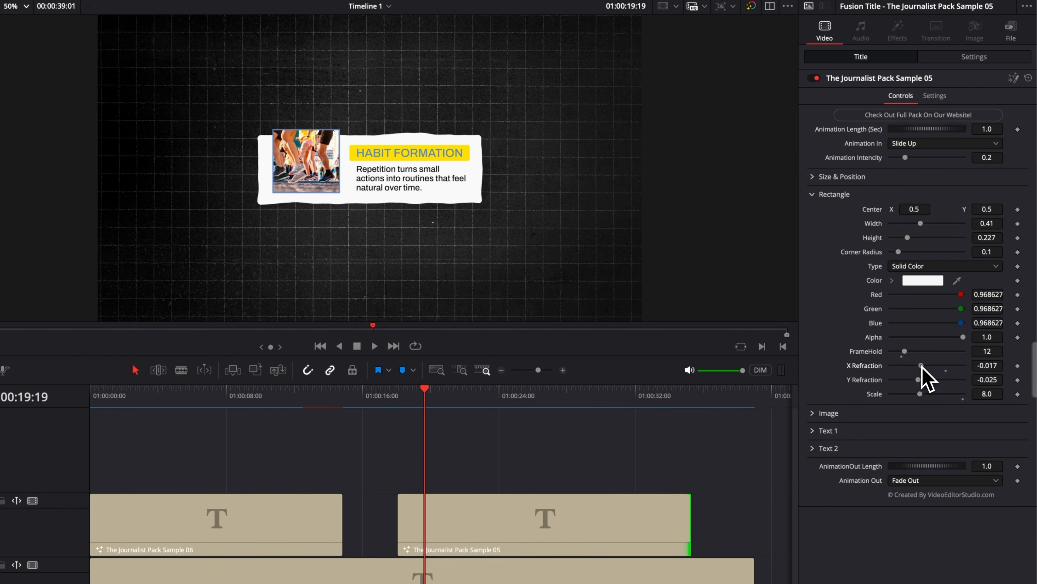
mouse_move(948, 367)
left_mouse_down()
mouse_move(878, 363)
mouse_move(964, 378)
mouse_move(868, 375)
mouse_move(979, 378)
mouse_move(903, 377)
mouse_move(953, 380)
mouse_move(905, 382)
mouse_move(937, 383)
left_mouse_up()
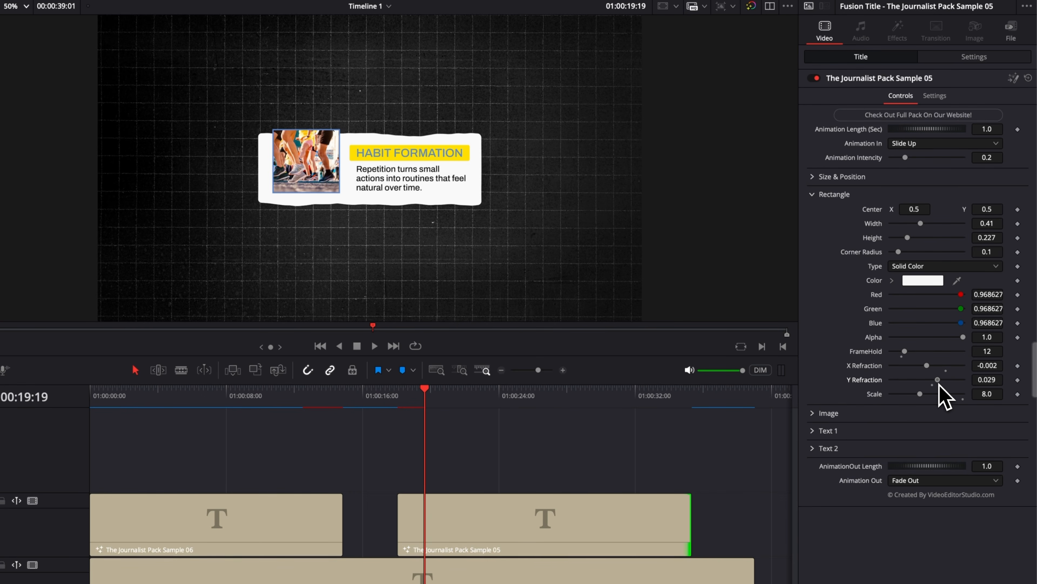
left_click_drag(920, 393, 989, 386)
left_click_drag(925, 365, 996, 366)
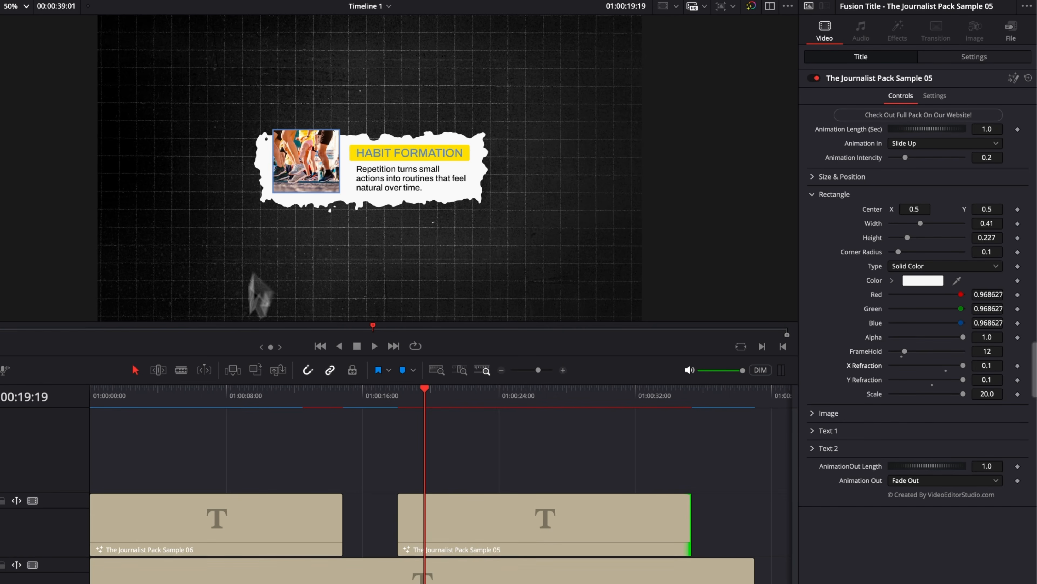
left_click(395, 394)
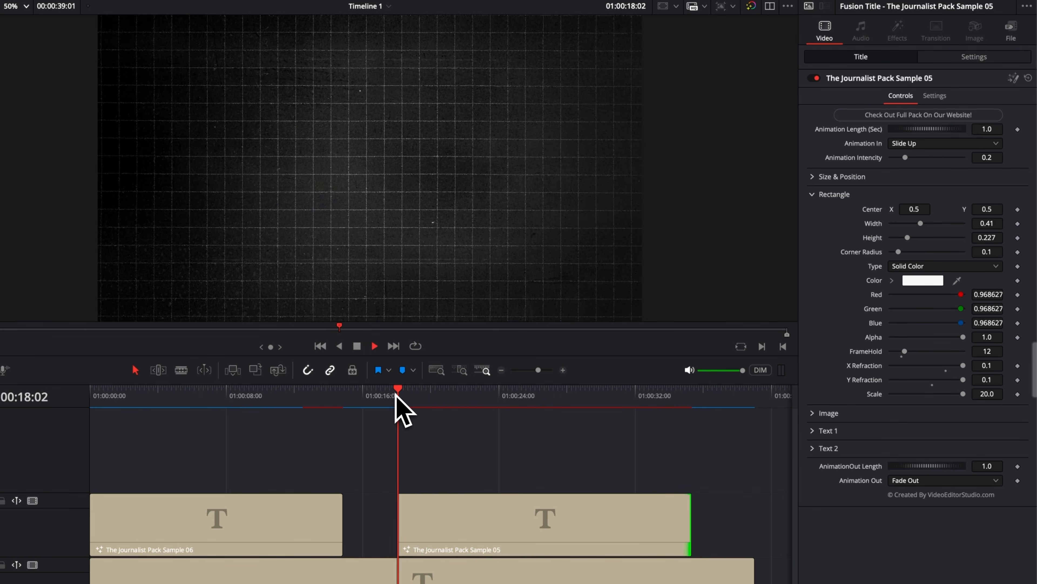
key("space")
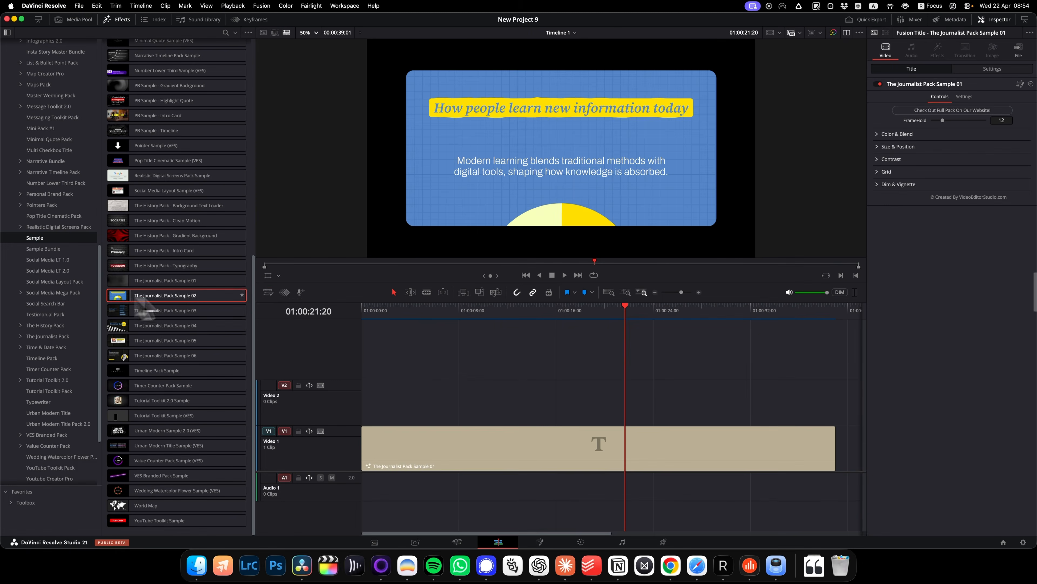
Replace the titles on Video 2 with The Journalist Pack Sample 02, about 17 seconds long, and move the playhead to 01:00:05:09.
left_click_drag(145, 300, 370, 417)
left_click(426, 403)
left_click_drag(573, 405, 575, 404)
left_click_drag(423, 404, 414, 403)
left_click(427, 310)
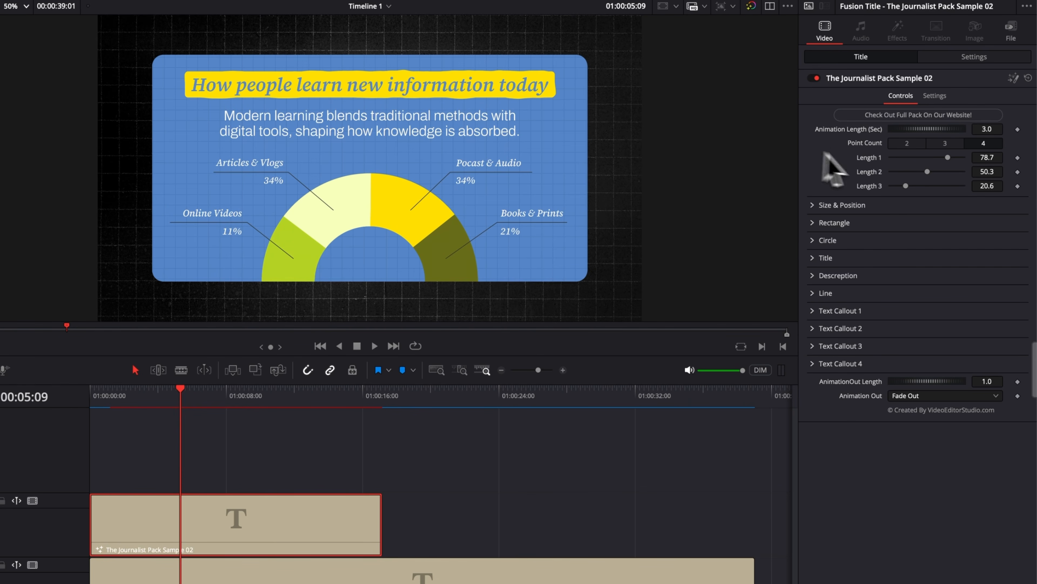
Try the Sample 02 chart with Point Count 2 and 3, return it to 4, and set Length 3 to 18.9.
left_click(945, 143)
left_click(914, 145)
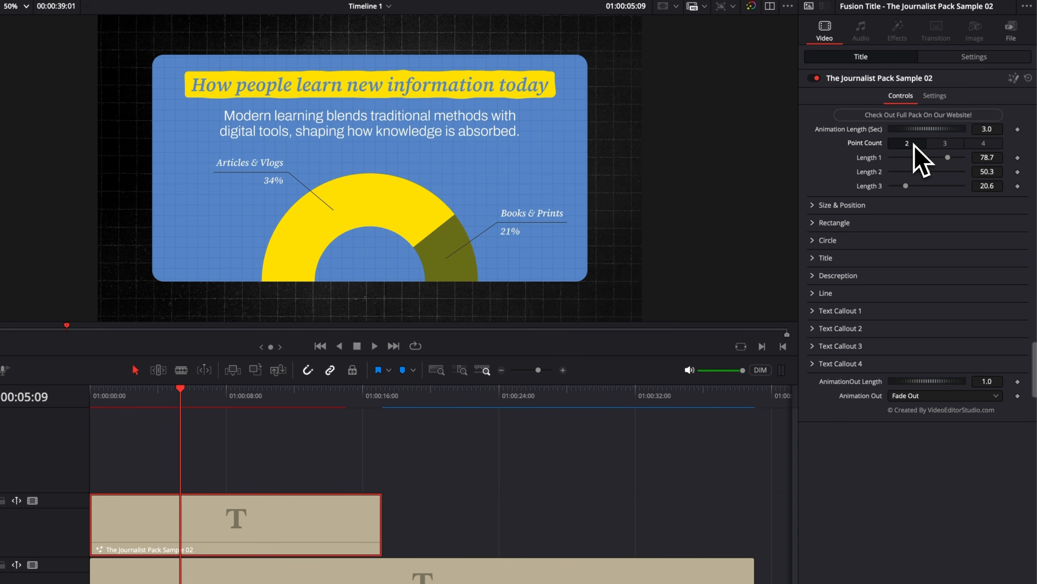
left_click(945, 144)
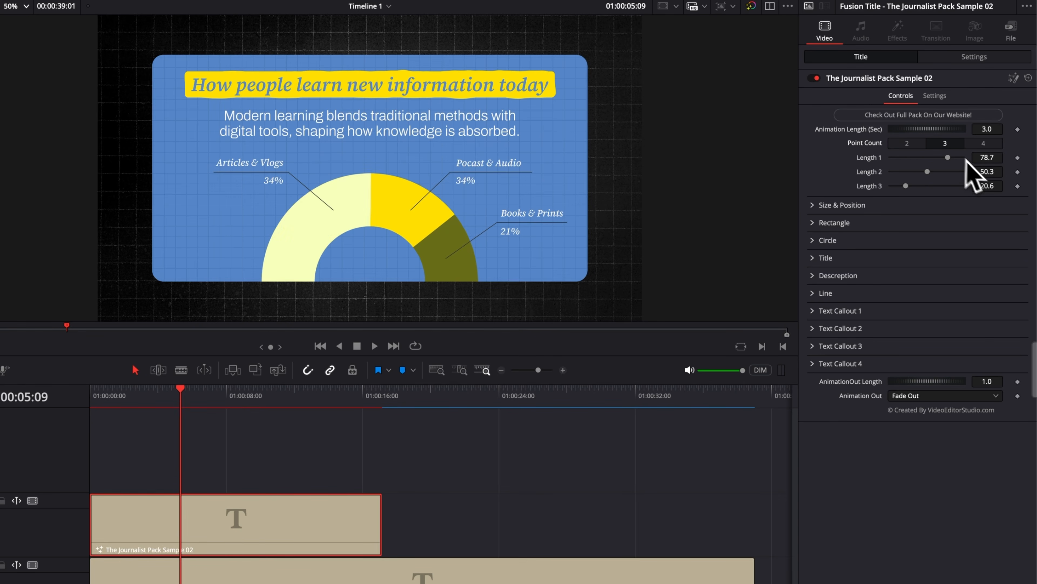
left_click(984, 145)
left_click_drag(944, 197, 908, 193)
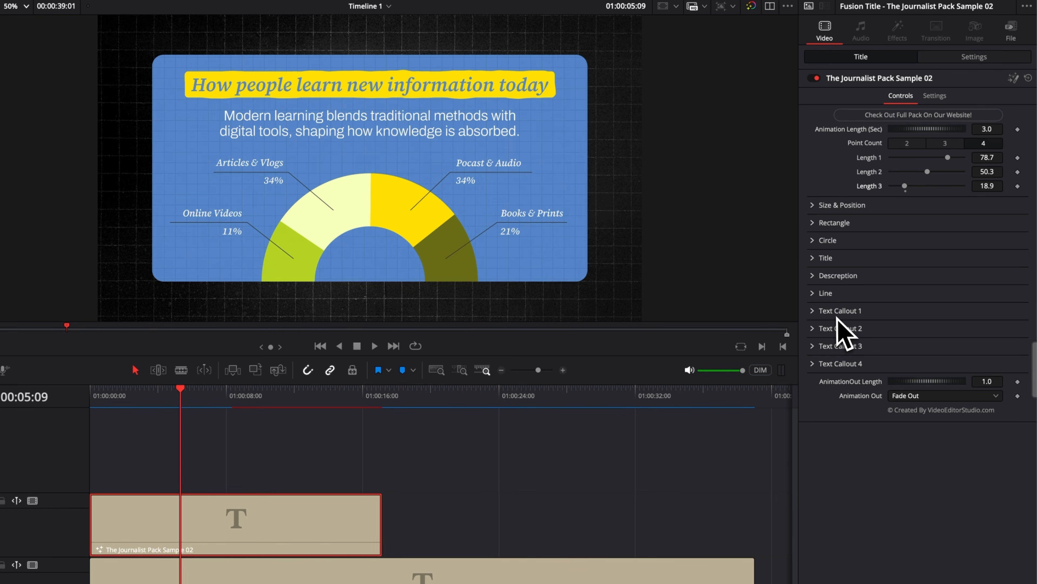
Change the Online Videos percentage in Text Callout 1 to 20% and set the chart's Length 3 to 20.
left_click(813, 311)
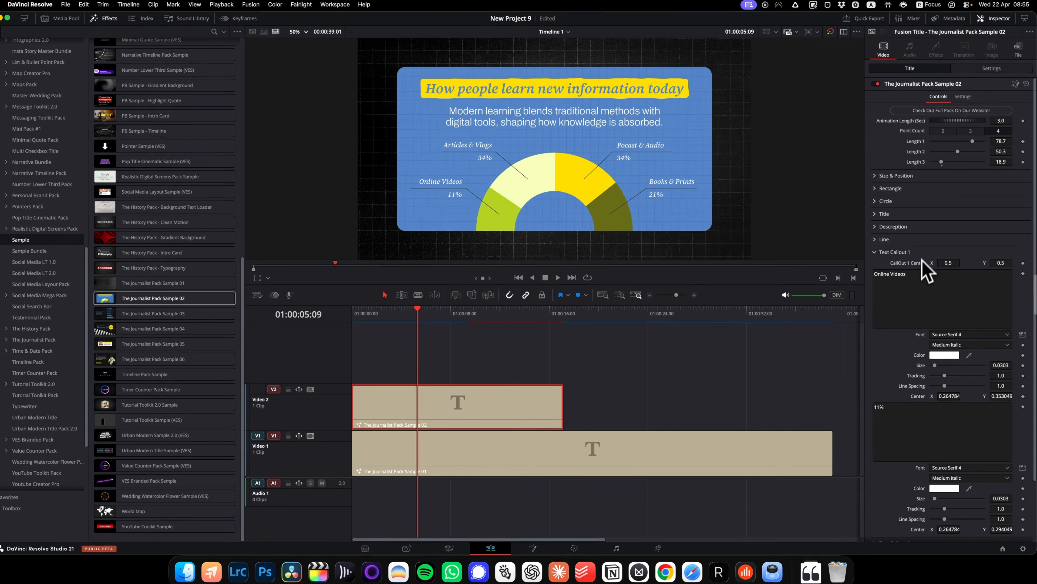
left_click(816, 532)
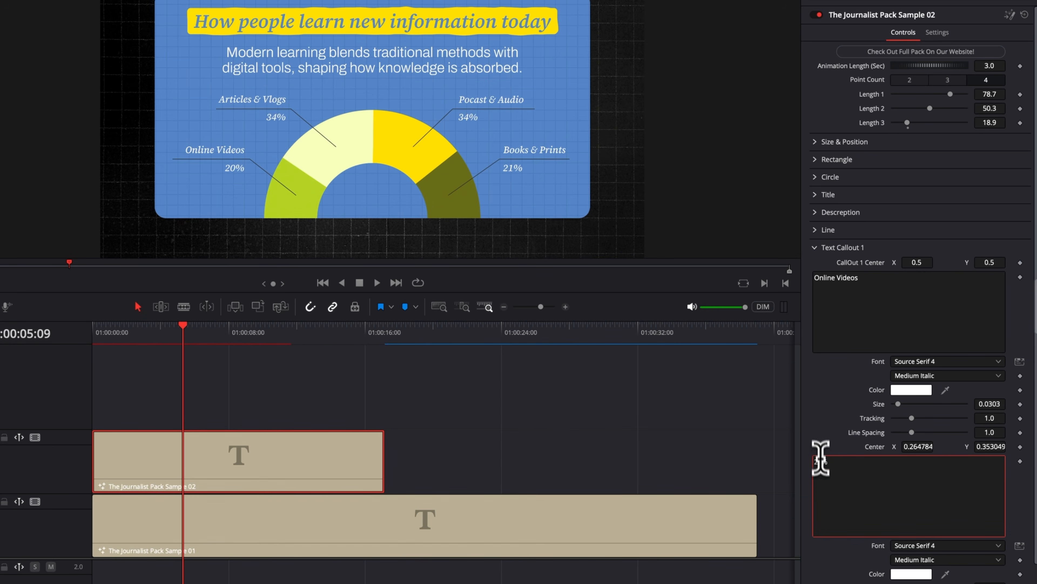
left_click(819, 428)
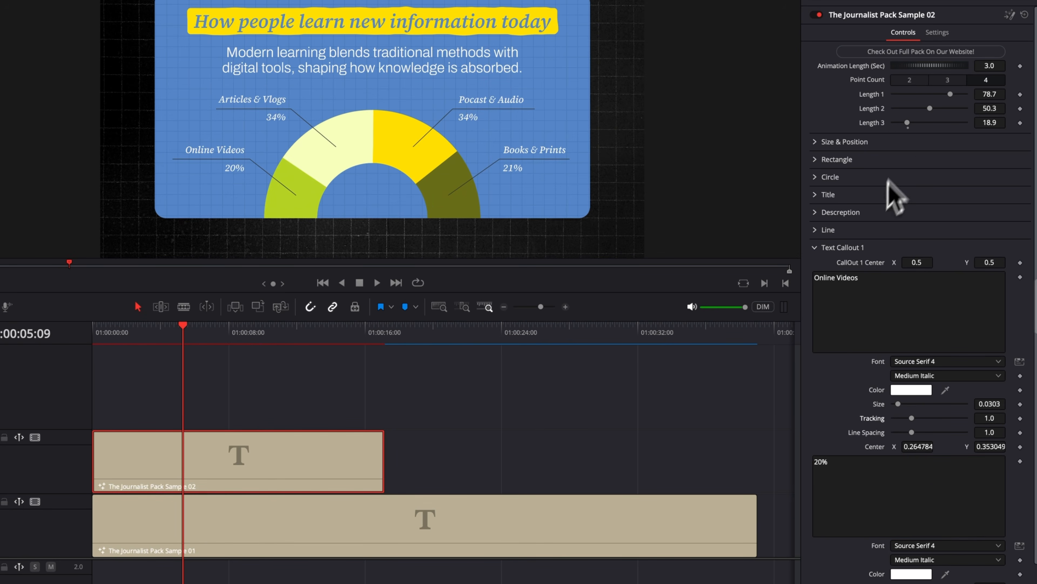
mouse_move(907, 122)
left_mouse_down()
mouse_move(921, 123)
mouse_move(906, 123)
left_mouse_up()
left_click(999, 122)
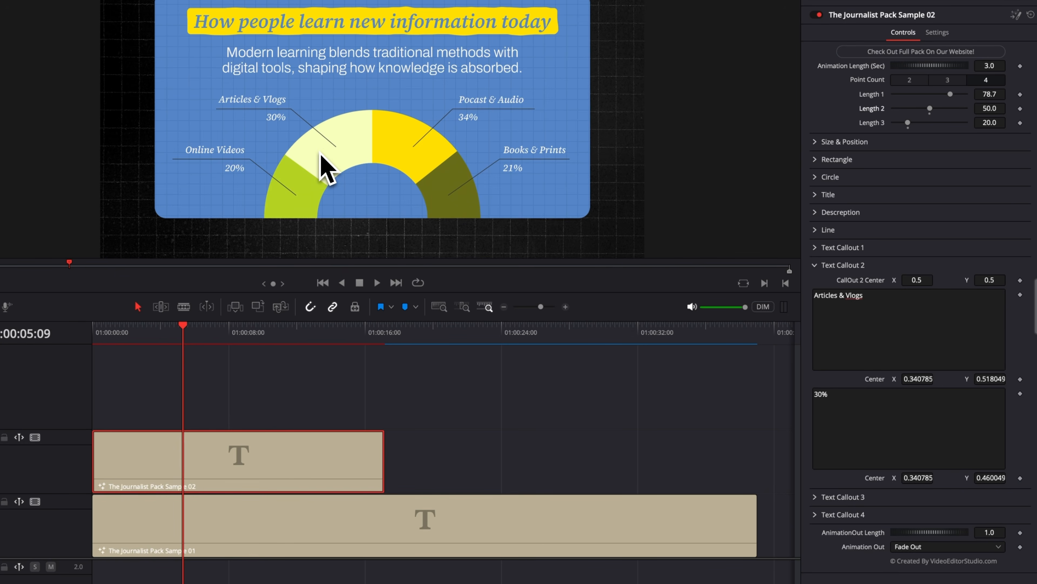
Clear the percentage text in Text Callout 3 for editing.
left_click(815, 265)
left_click(815, 283)
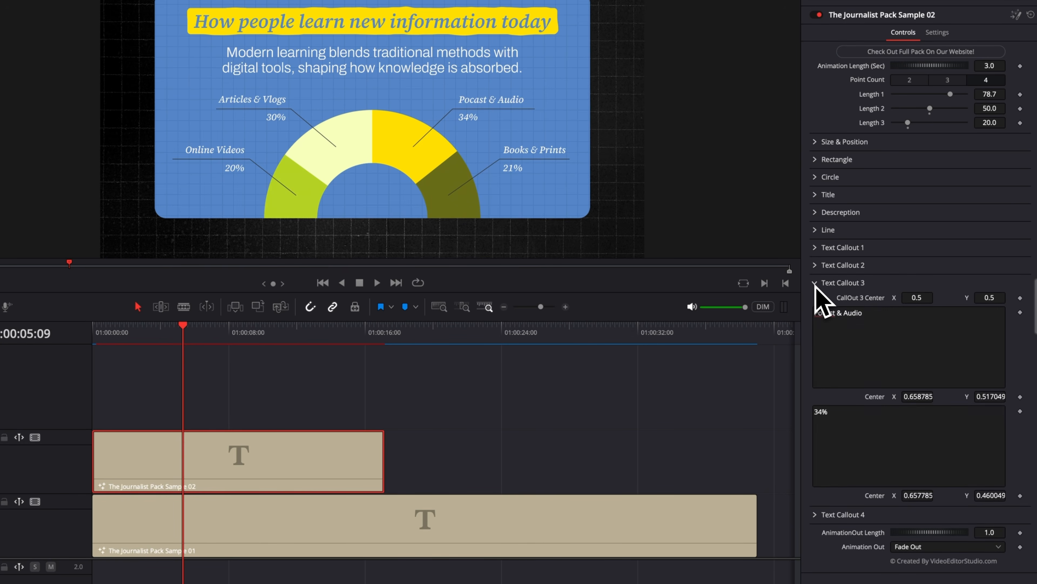
left_click(818, 414)
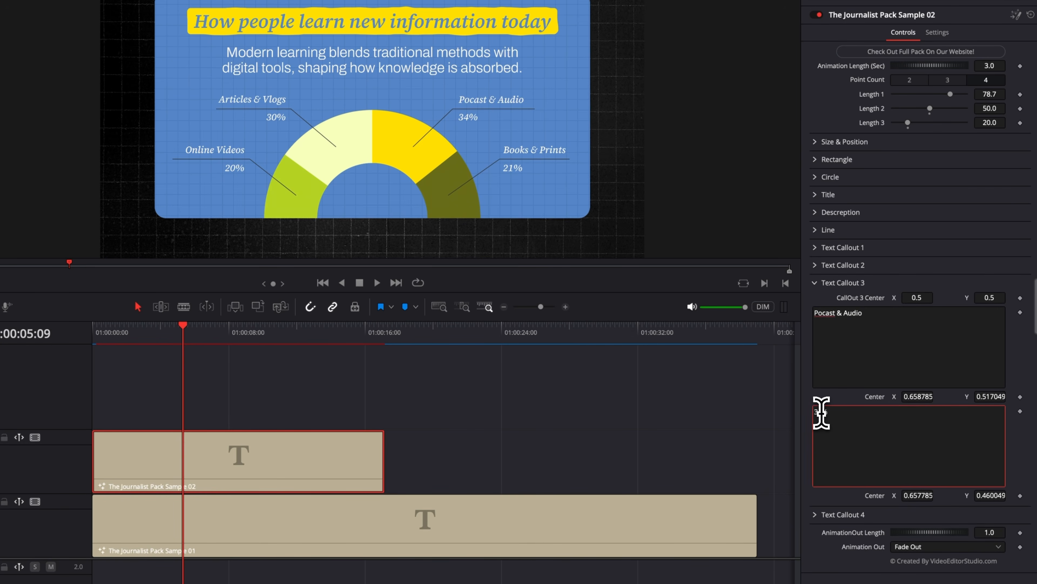